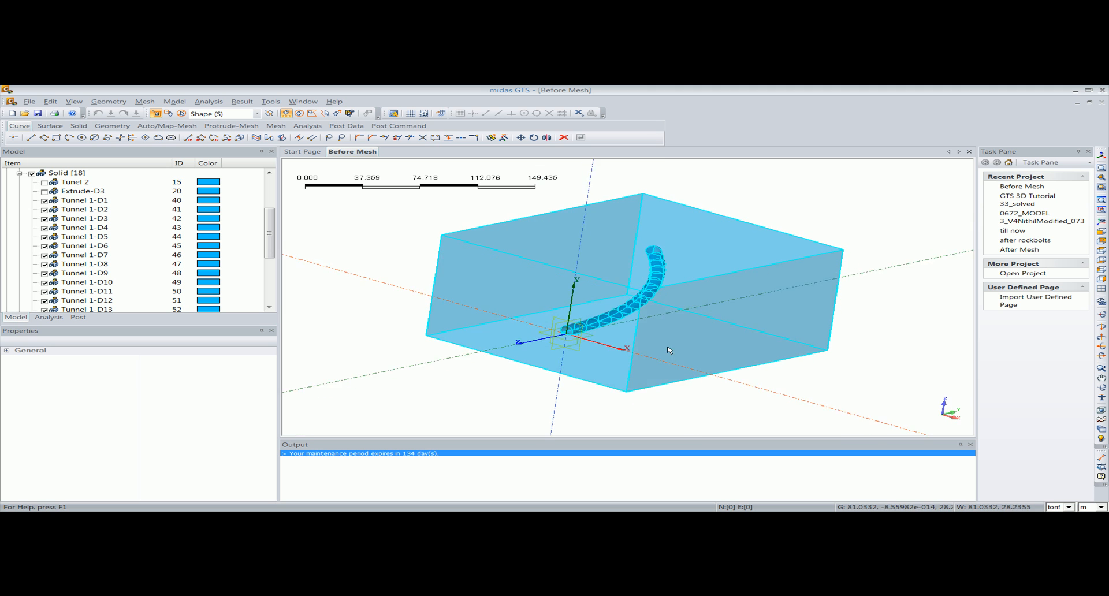
# - Hide the outer ground block and examine the curved tunnel segments from the top, front and isometric views
pyautogui.rightClick(473, 264)
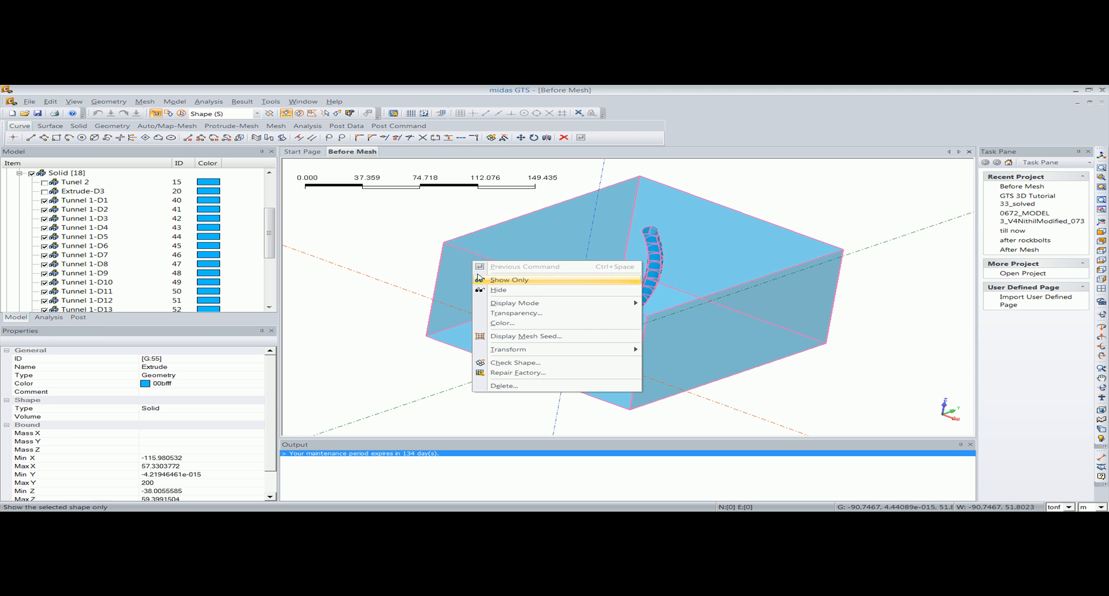
pyautogui.click(493, 291)
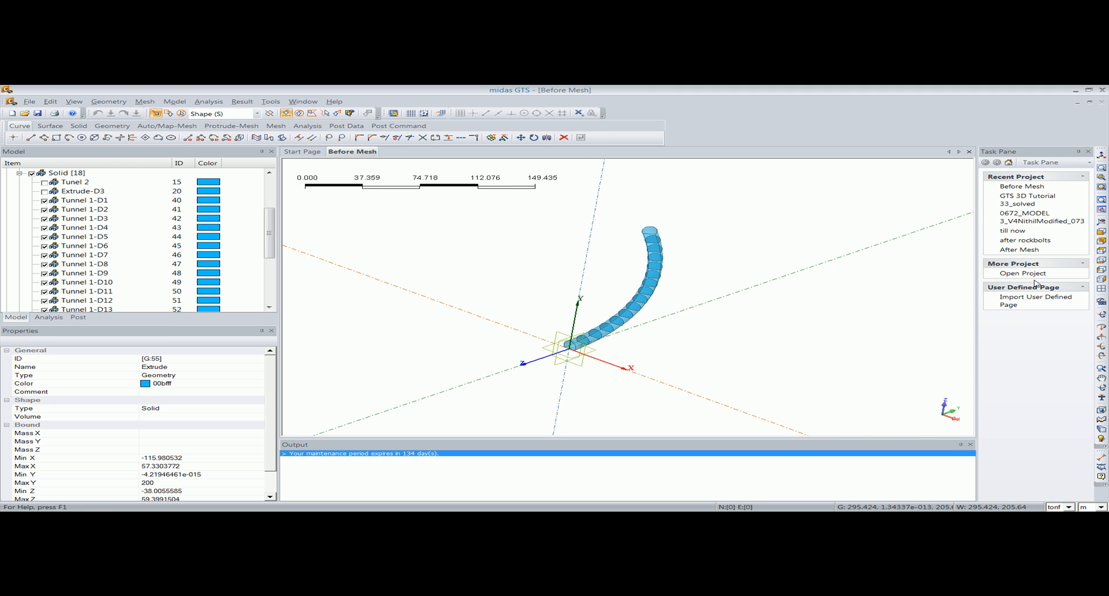
pyautogui.click(1102, 252)
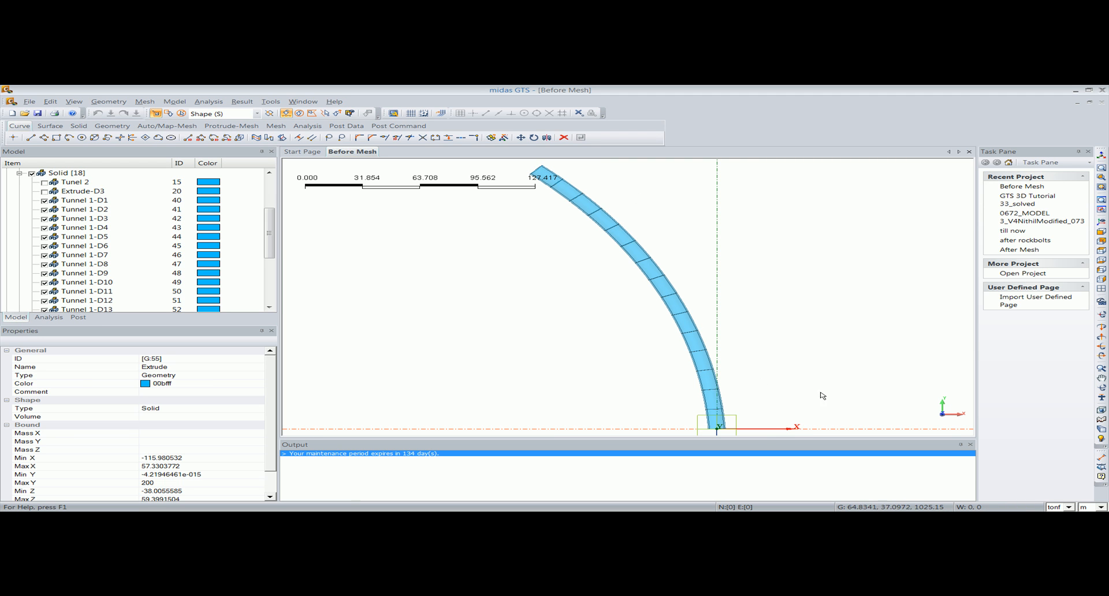
pyautogui.click(1101, 233)
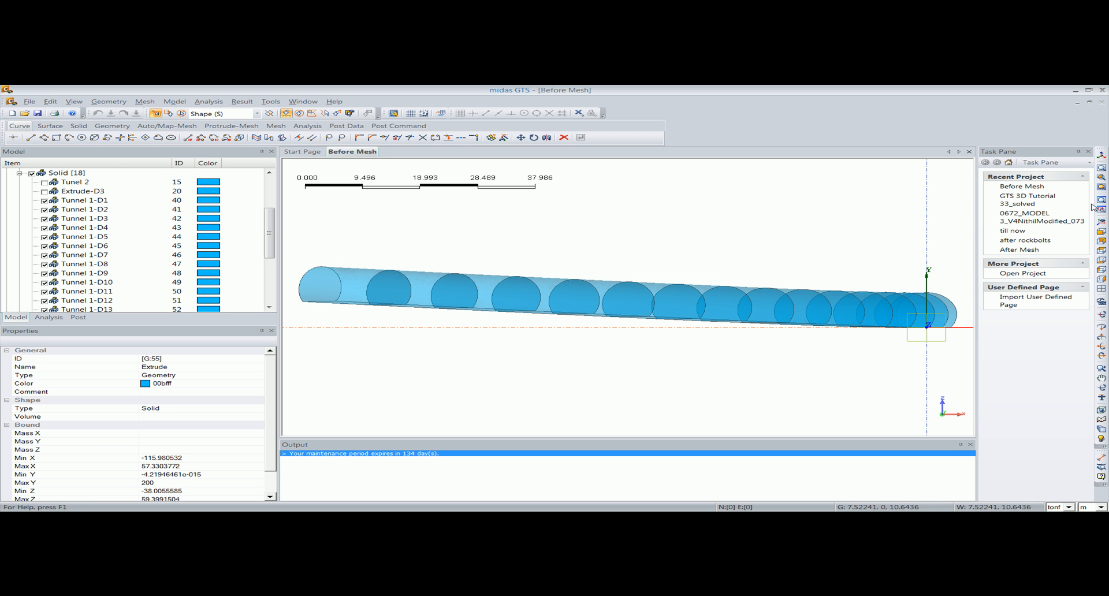
pyautogui.click(1106, 156)
pyautogui.moveTo(705, 361); pyautogui.dragTo(758, 338, button='middle')
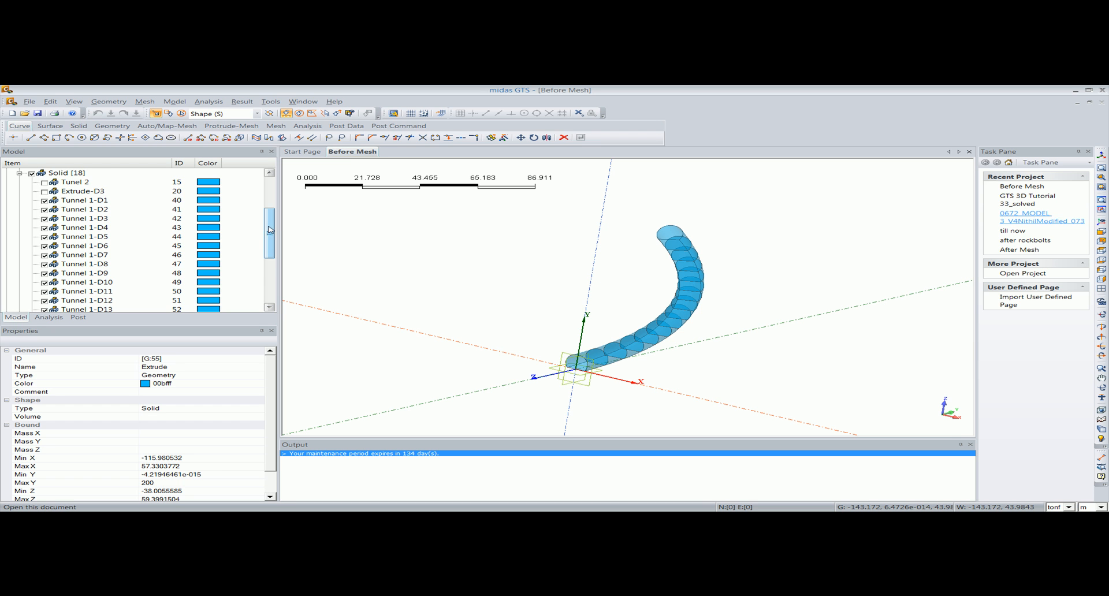
# - Show the outer Extrude solid again and view it together with the tunnel segments
pyautogui.moveTo(266, 229); pyautogui.dragTo(275, 249)
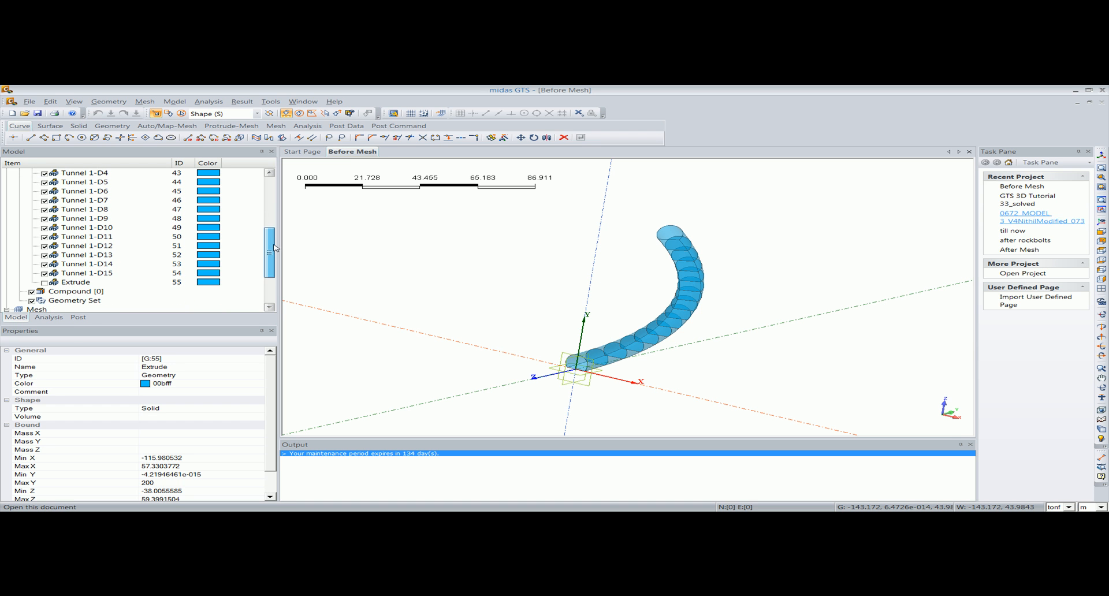
pyautogui.click(44, 283)
pyautogui.moveTo(656, 302); pyautogui.dragTo(507, 240, button='middle')
pyautogui.scroll(-3, 542, 269)
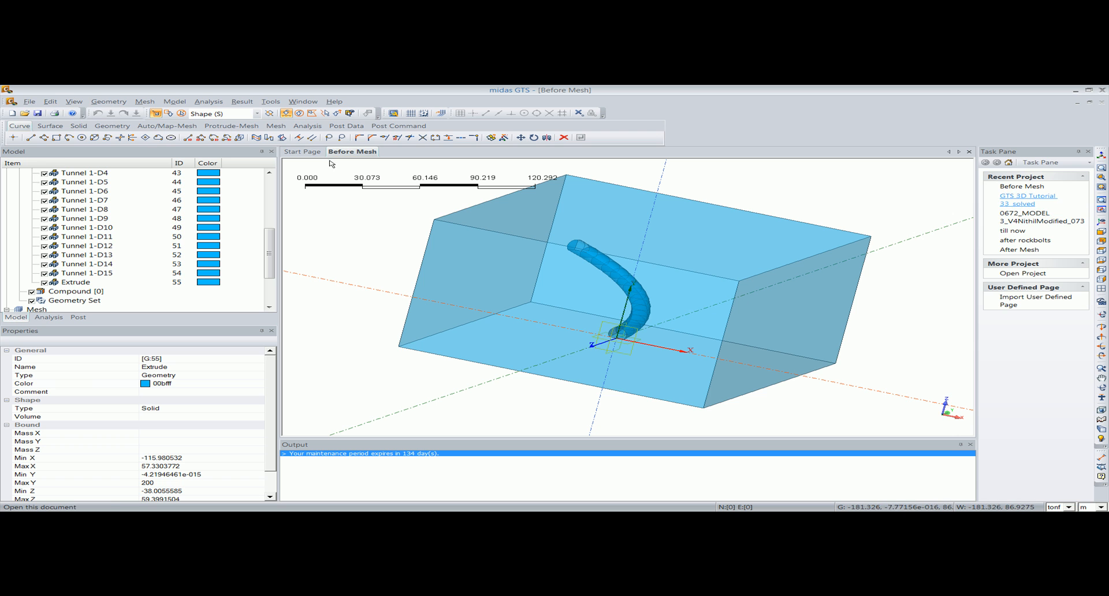
# - Create a new 3D project with Z gravity direction and tonf, m, sec units
pyautogui.click(36, 103)
pyautogui.click(30, 115)
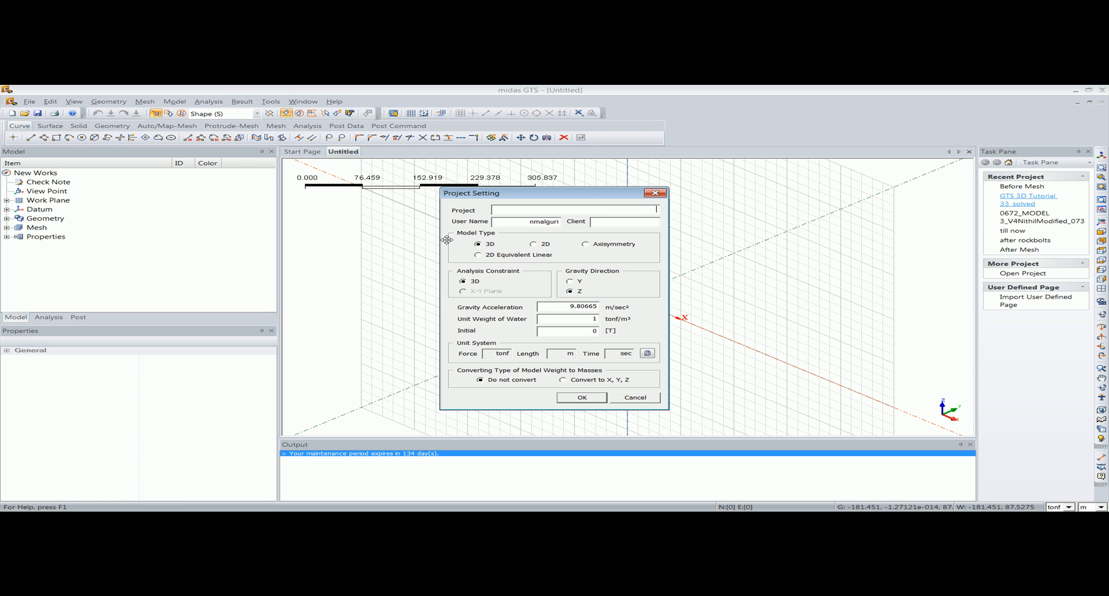
pyautogui.click(583, 398)
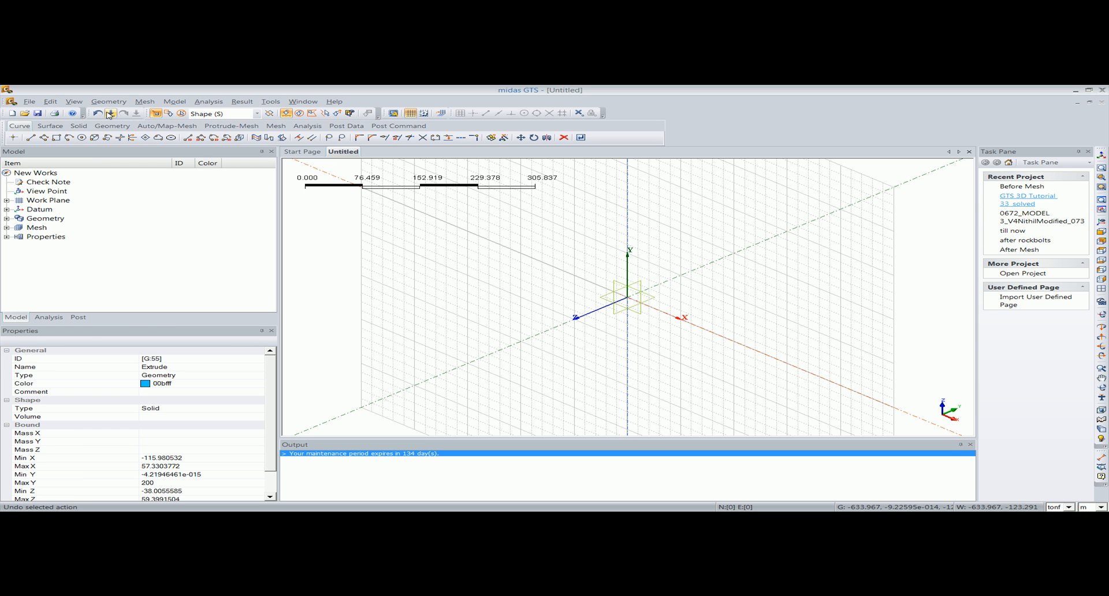
# - Draw a 2D arc on the work plane through point 0,8, with its ends on the X axis about 4 m either side of the origin
pyautogui.click(110, 102)
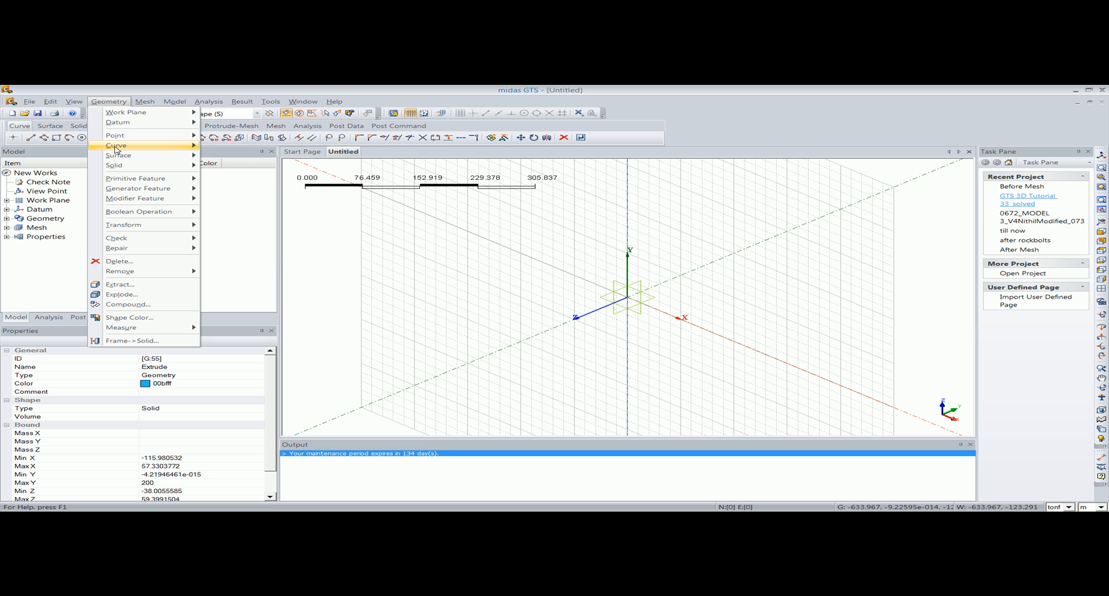
pyautogui.moveTo(116, 148)
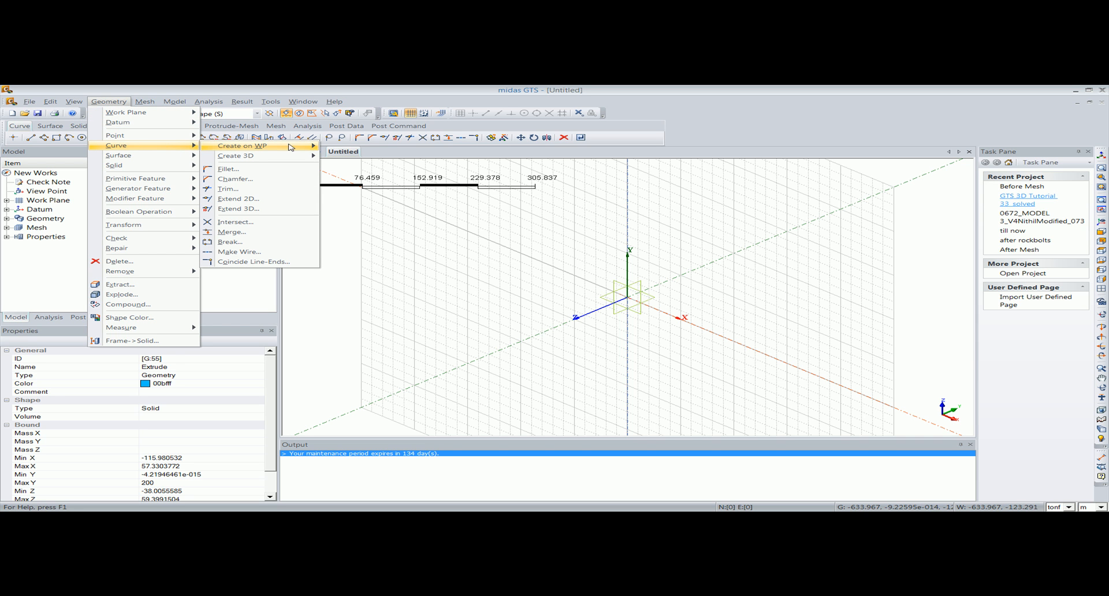
pyautogui.moveTo(295, 146)
pyautogui.click(344, 157)
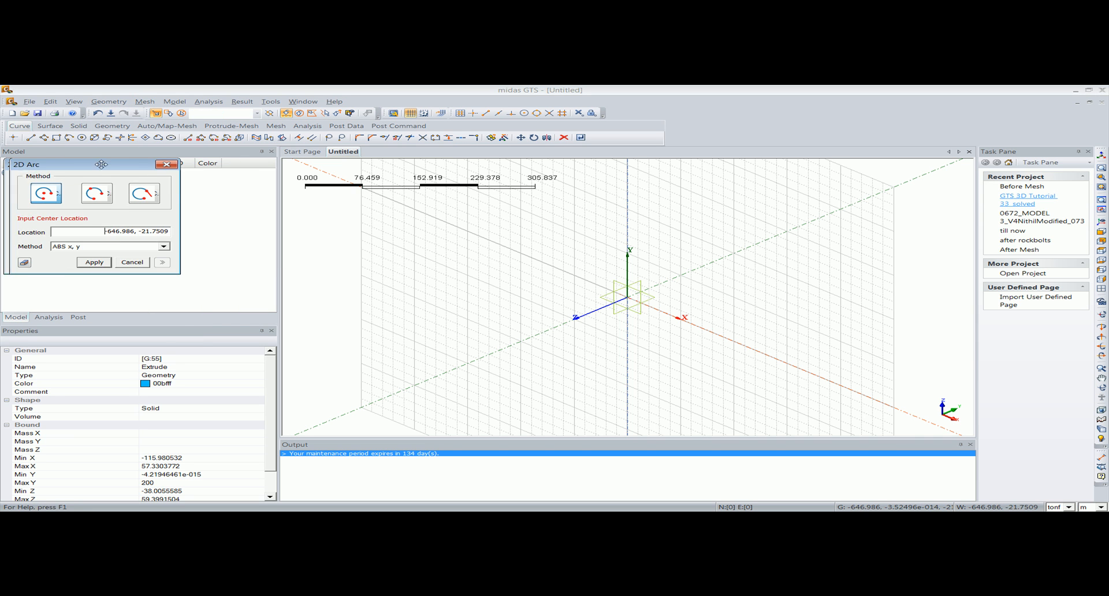
pyautogui.click(153, 190)
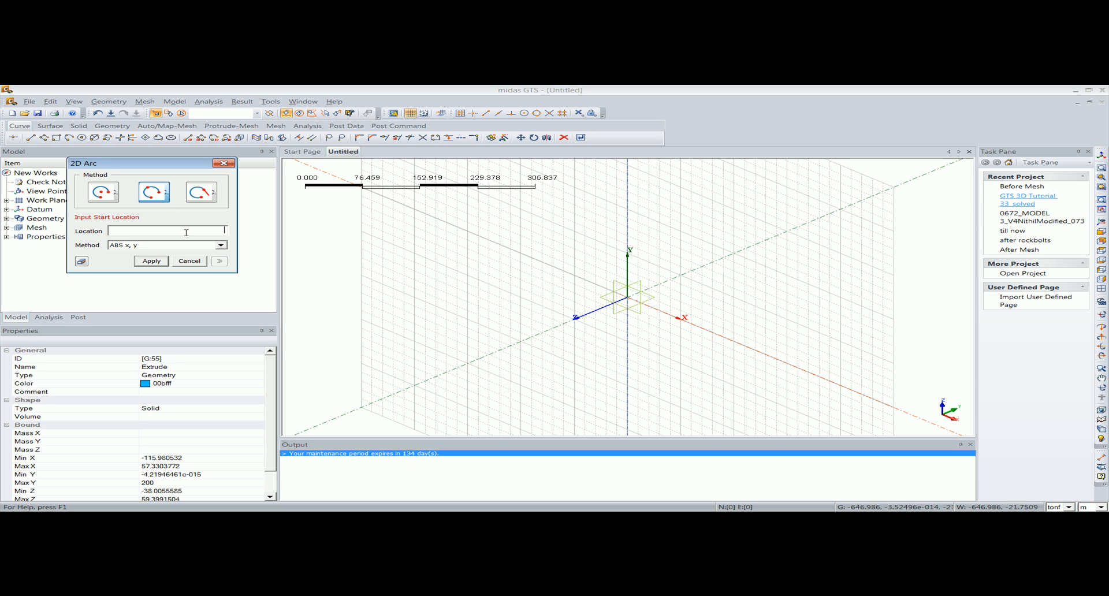
pyautogui.press('Return')
pyautogui.write('0,8')
pyautogui.press('Return')
pyautogui.click(224, 164)
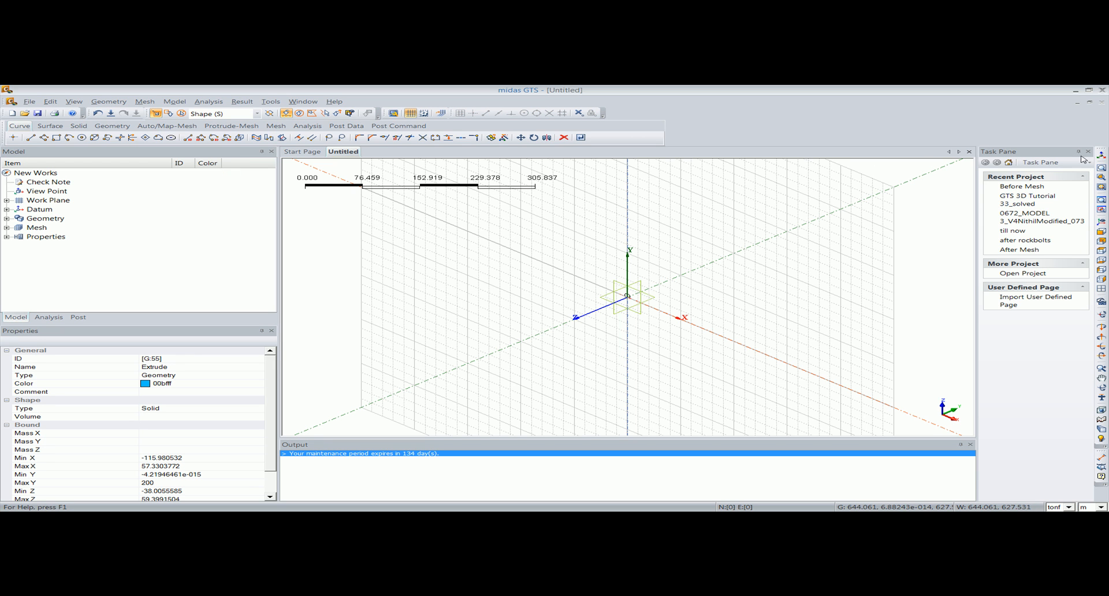
pyautogui.click(1102, 154)
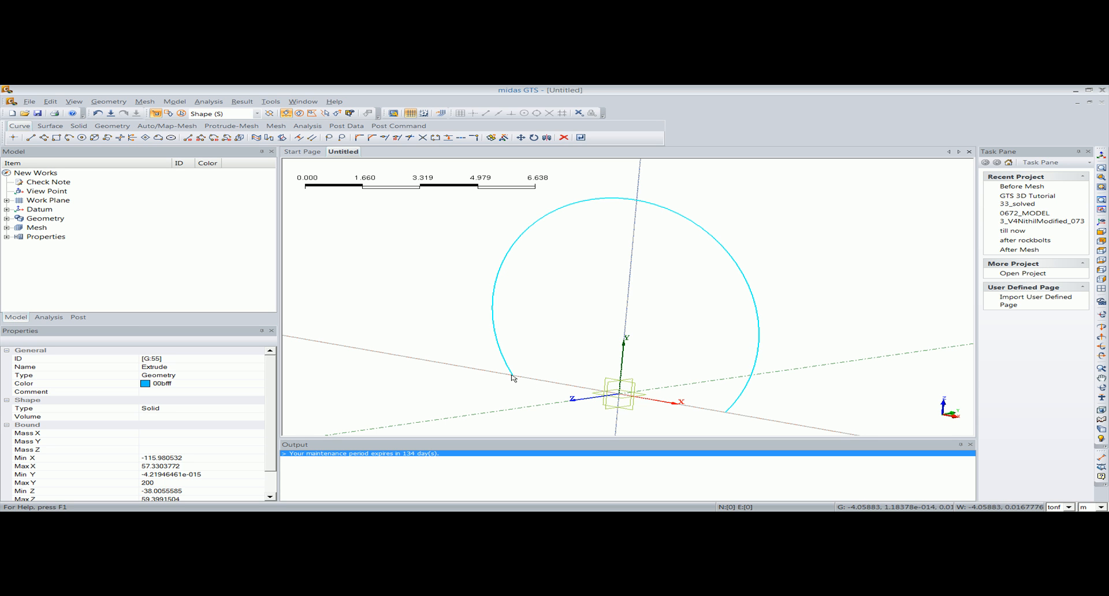
# - Draw a 2D line between the arc's two endpoints with snapping enabled, closing the tunnel profile
pyautogui.click(109, 102)
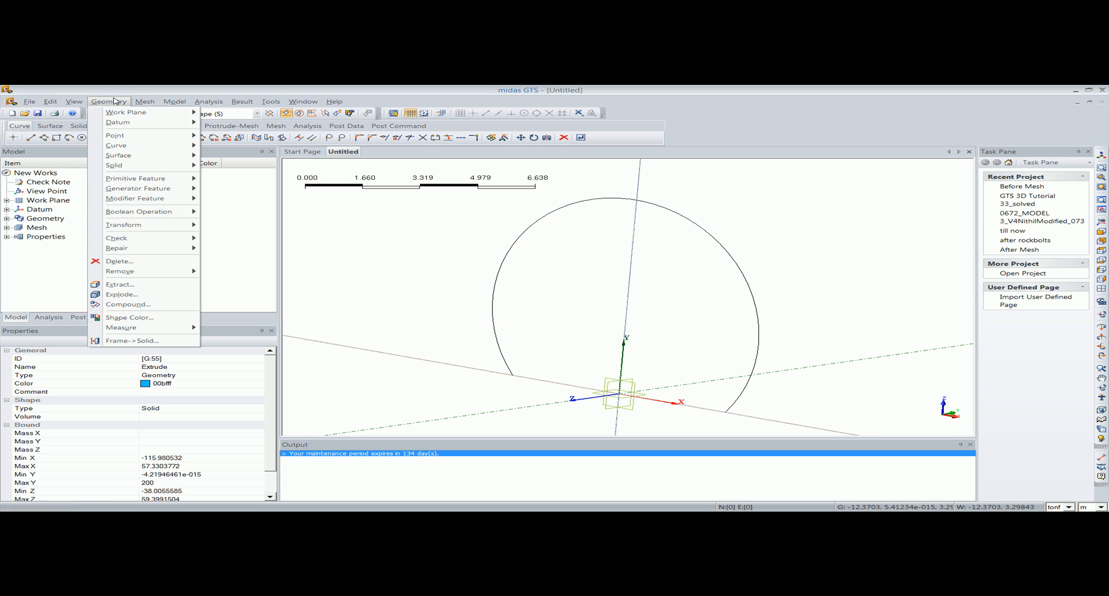
pyautogui.moveTo(139, 146)
pyautogui.moveTo(276, 149)
pyautogui.click(347, 147)
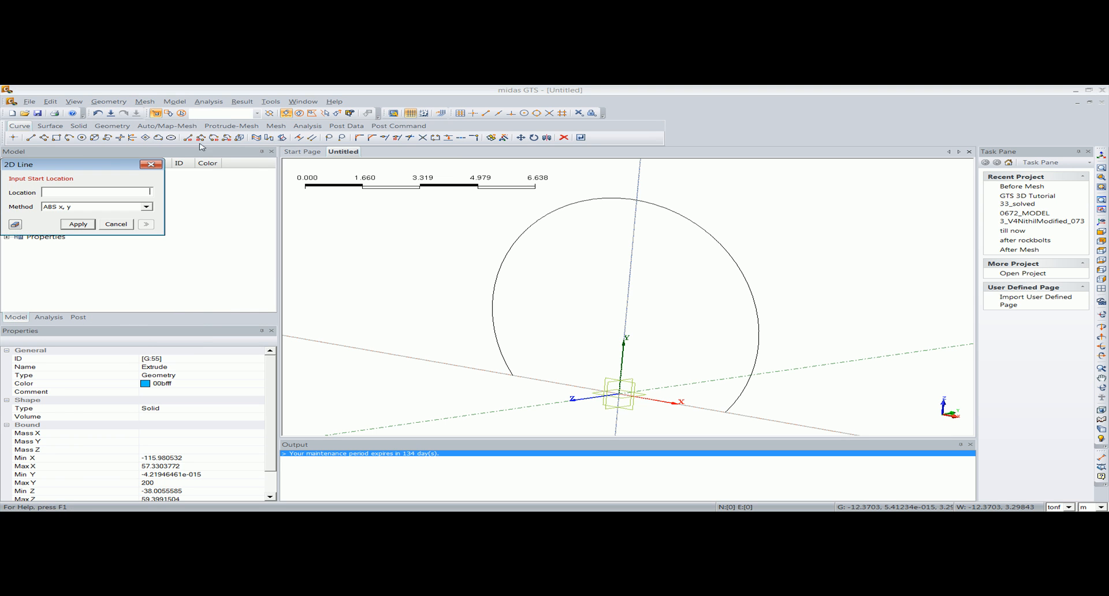
pyautogui.moveTo(115, 164); pyautogui.dragTo(163, 147)
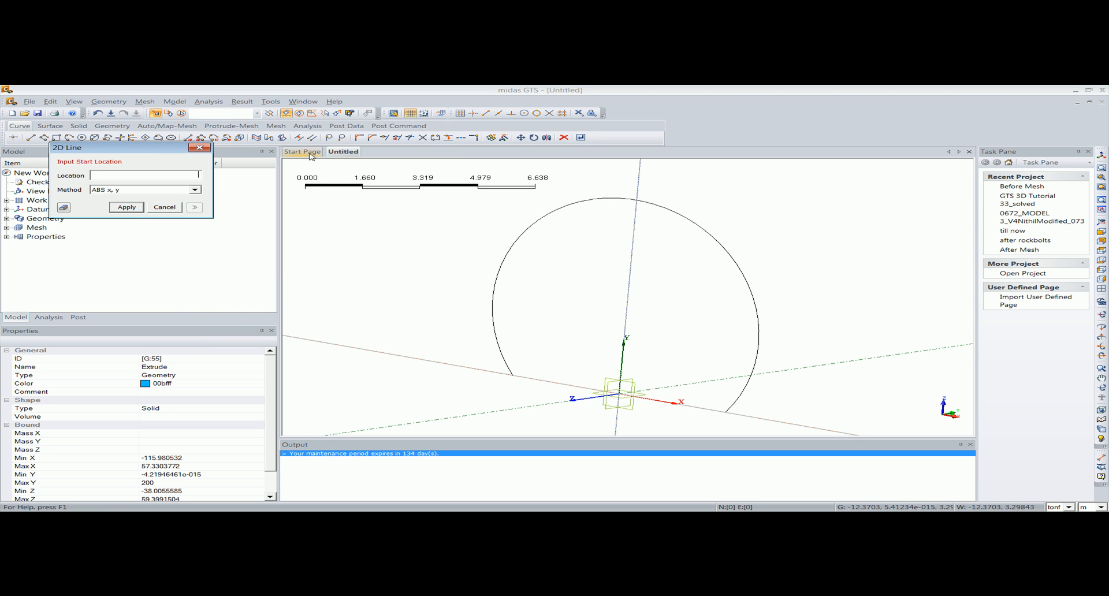
pyautogui.click(473, 113)
pyautogui.click(486, 114)
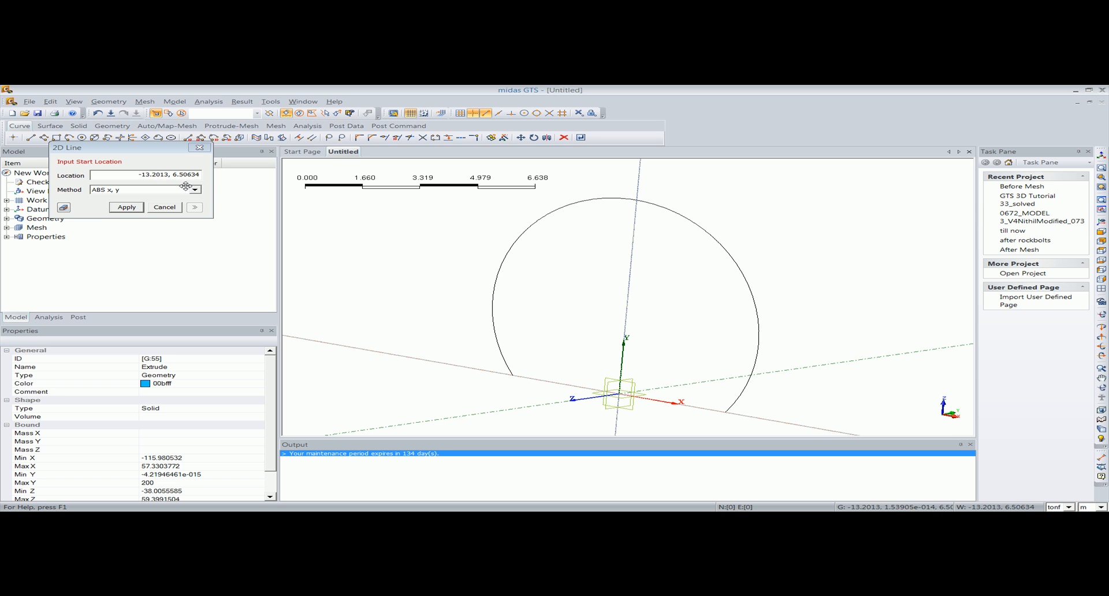
pyautogui.click(518, 381)
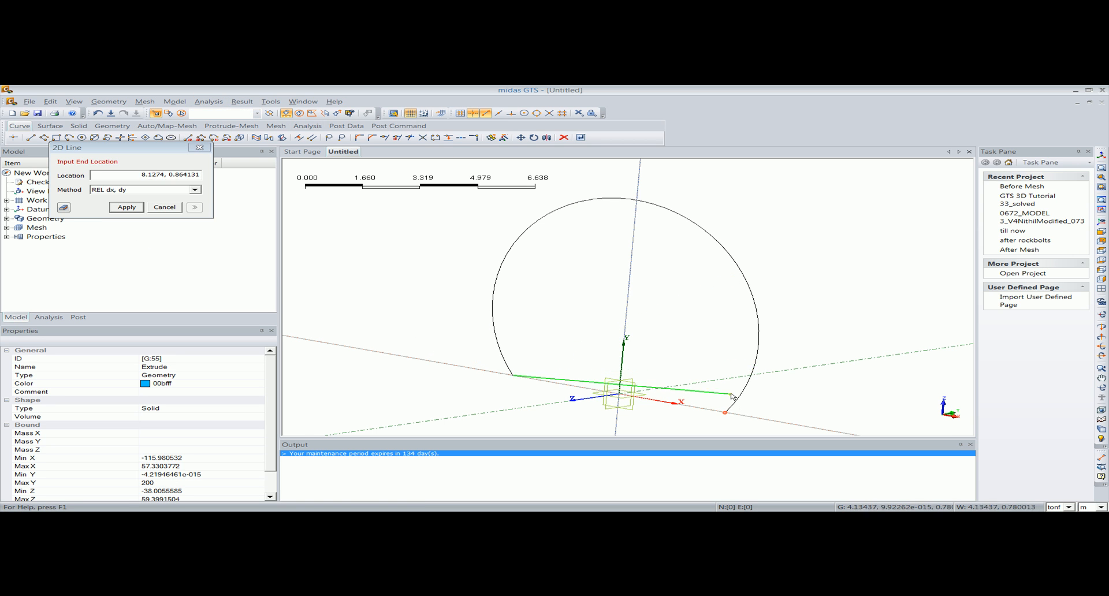
pyautogui.click(726, 415)
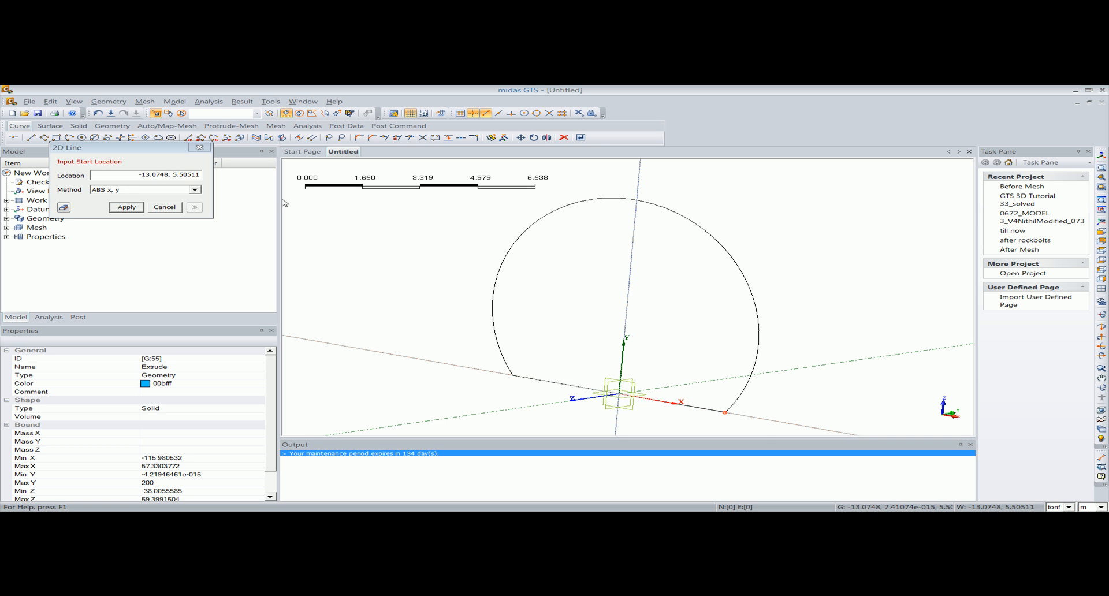
pyautogui.click(200, 148)
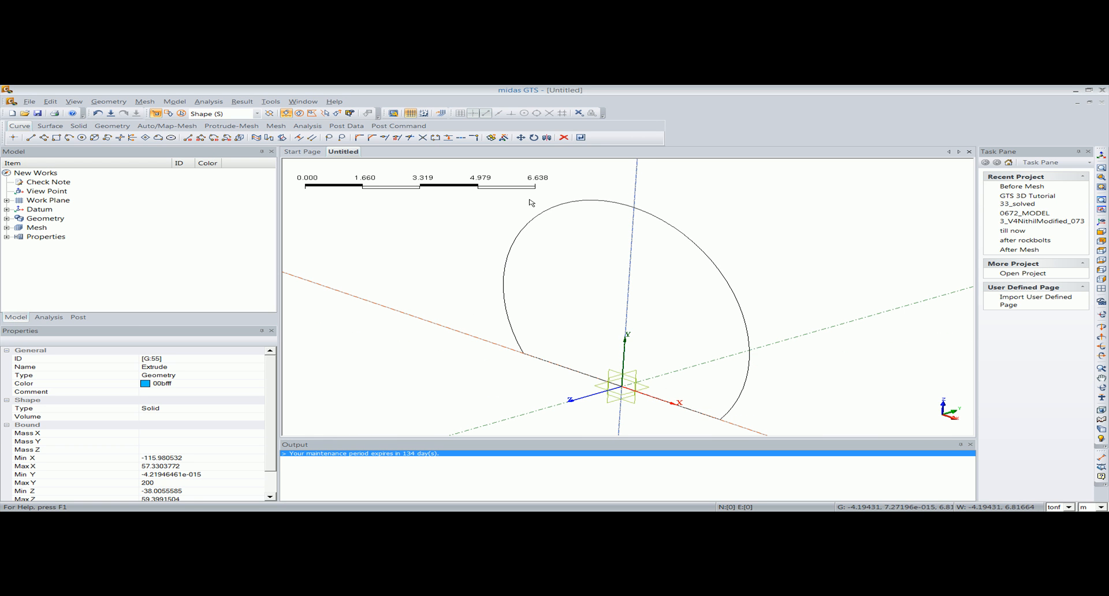
# - Join the arc and the base line into a single wire with the Multi Entity method and a tolerance of 1e-005
pyautogui.click(550, 213)
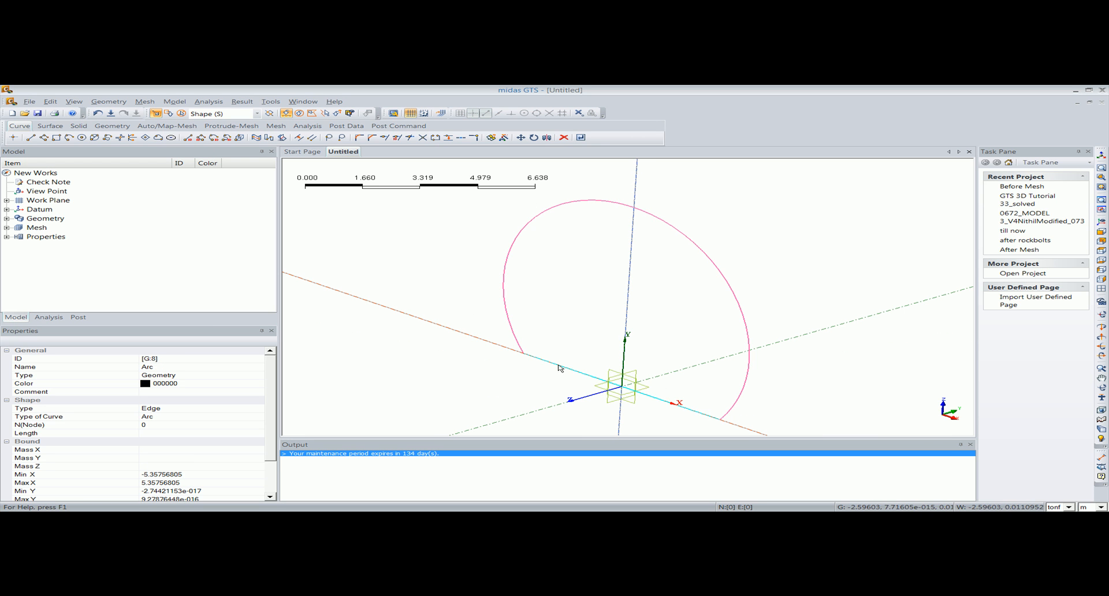
pyautogui.click(557, 364)
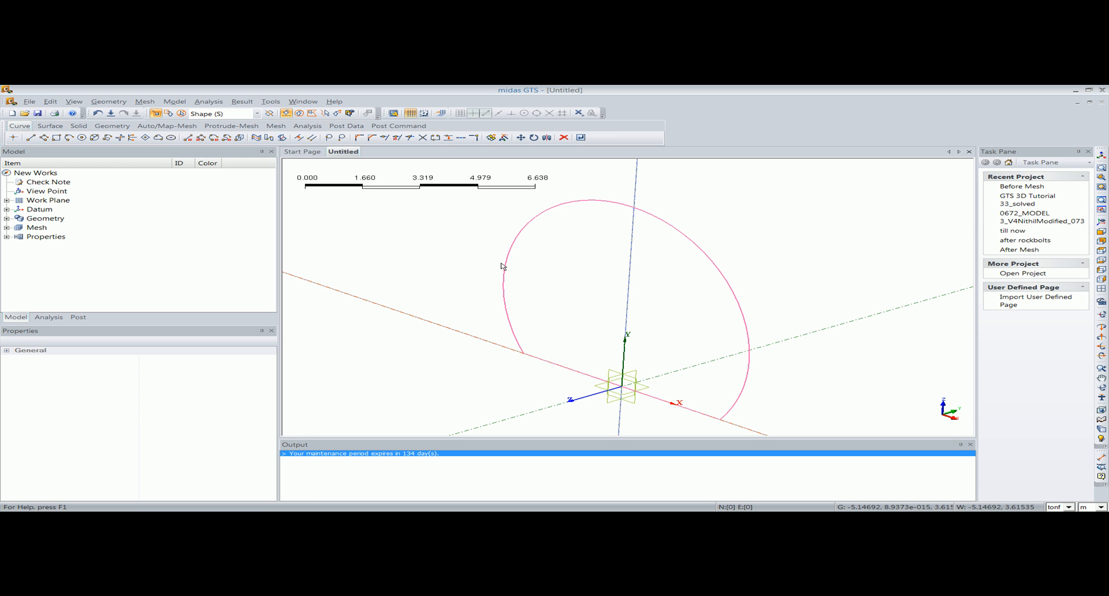
pyautogui.click(103, 102)
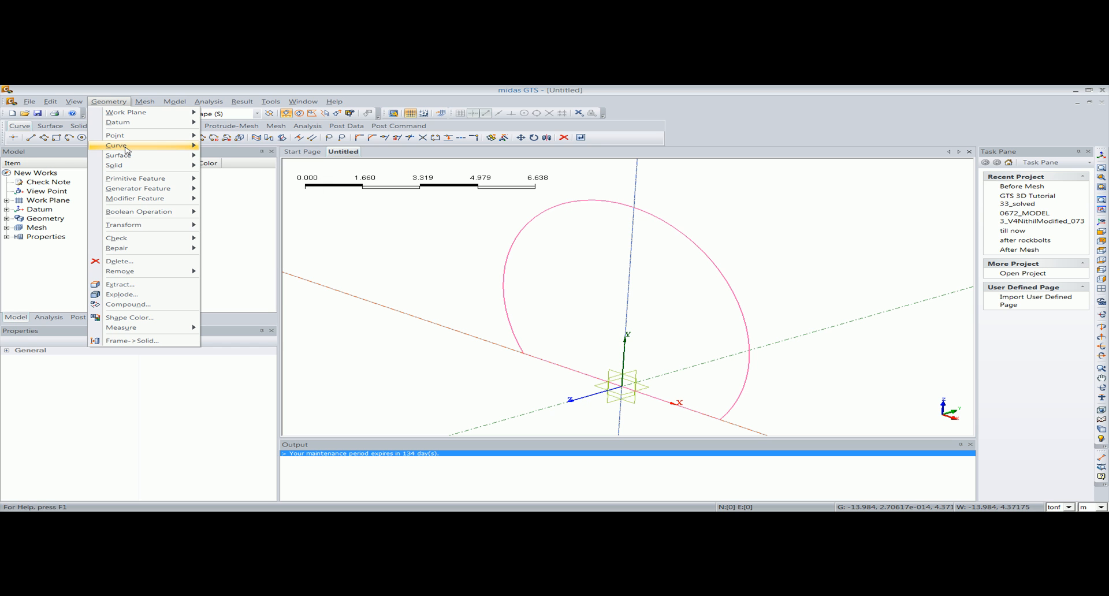
pyautogui.moveTo(128, 148)
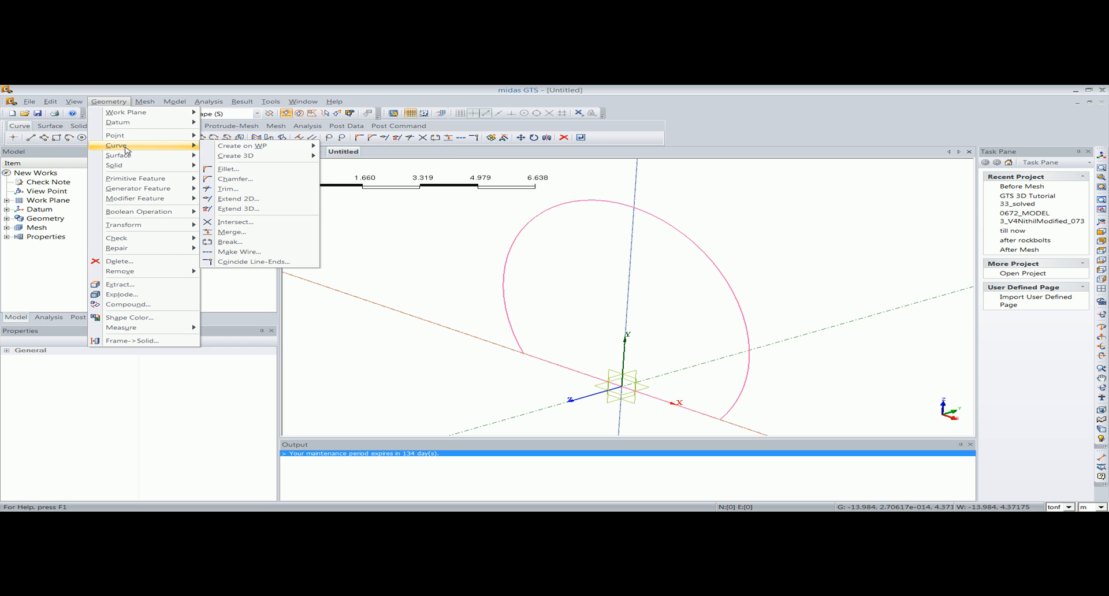
pyautogui.click(239, 252)
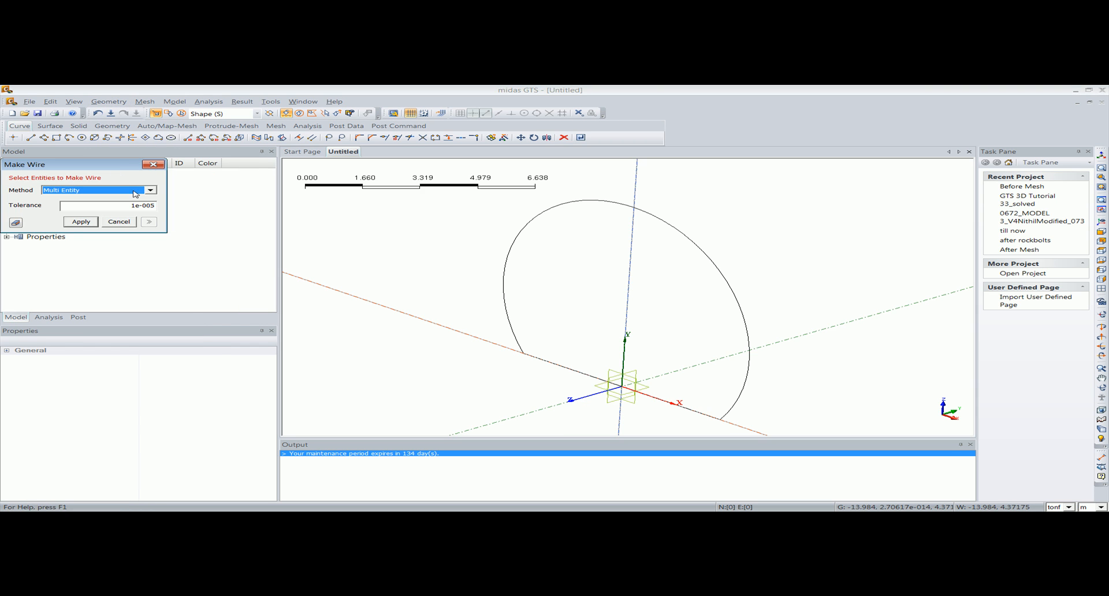
pyautogui.click(549, 213)
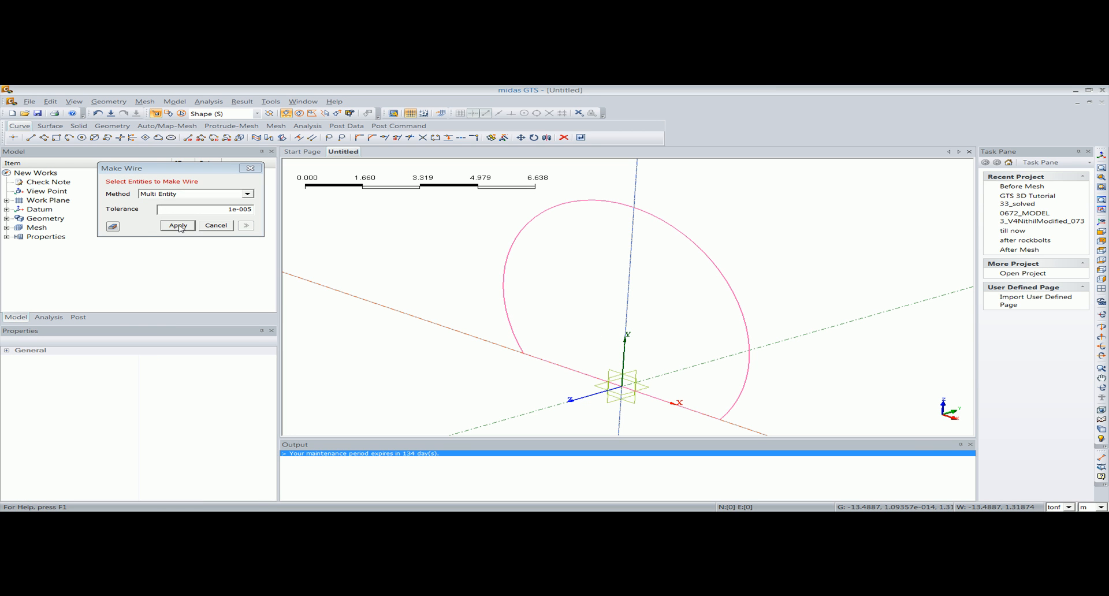
pyautogui.click(178, 225)
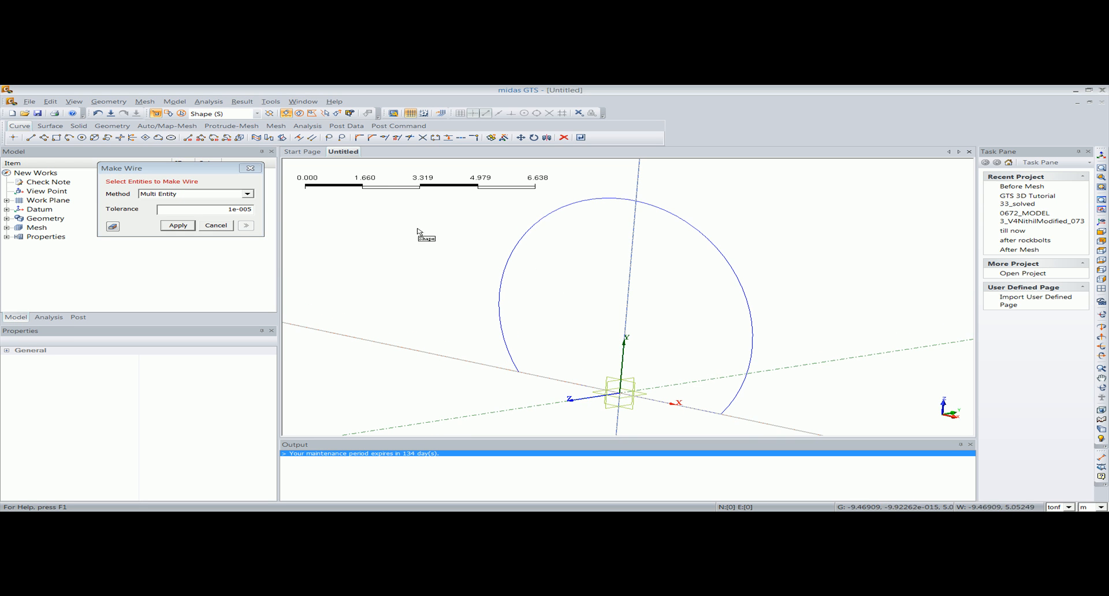
pyautogui.click(250, 168)
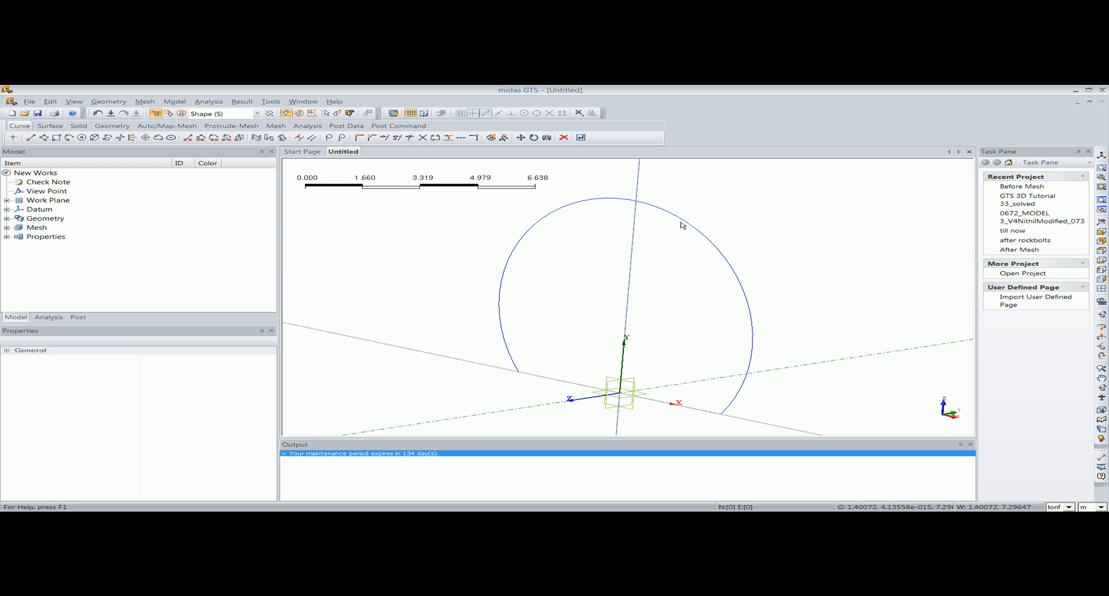
pyautogui.moveTo(526, 294); pyautogui.dragTo(596, 283, button='middle')
pyautogui.click(543, 371)
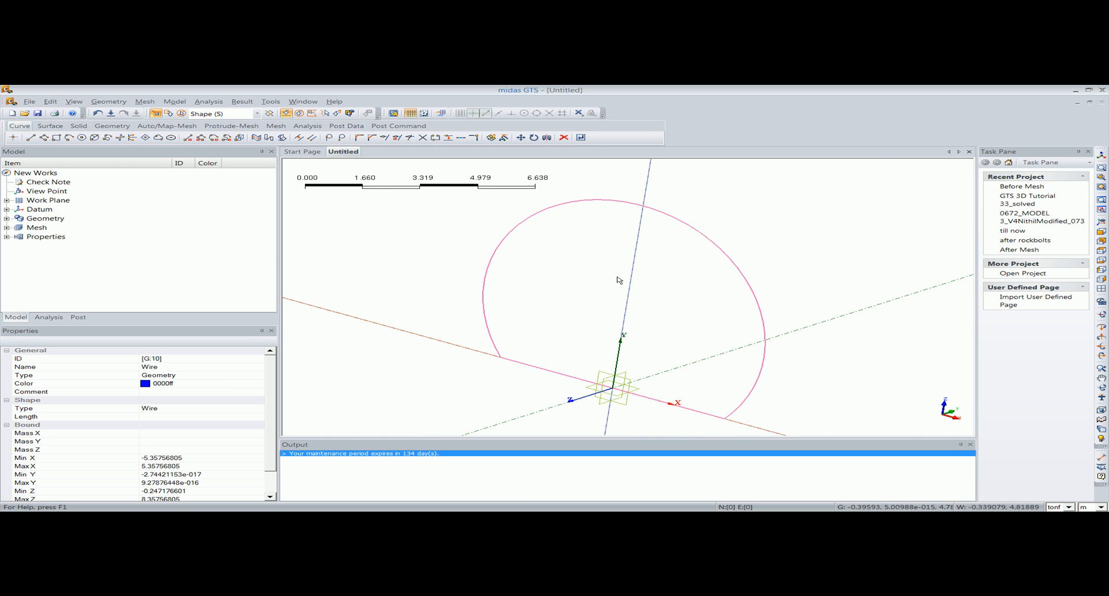
# - Draw a three-point 3D arc from inside the tunnel profile through -25,100,5 to -100,200,10 as the tunnel's path
pyautogui.scroll(-1, 628, 276)
pyautogui.click(1102, 169)
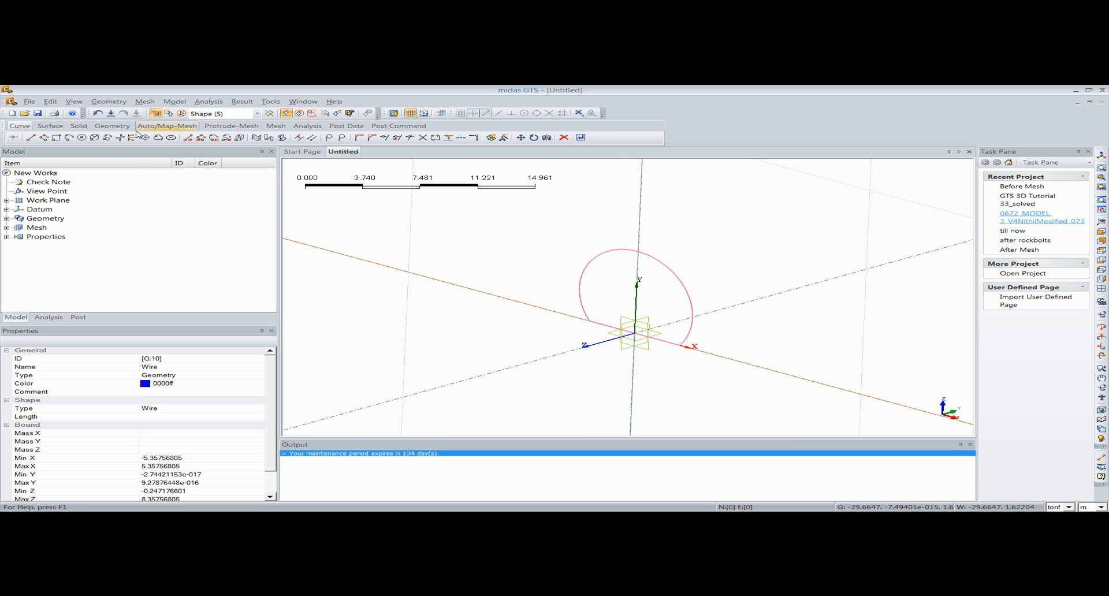
pyautogui.click(122, 104)
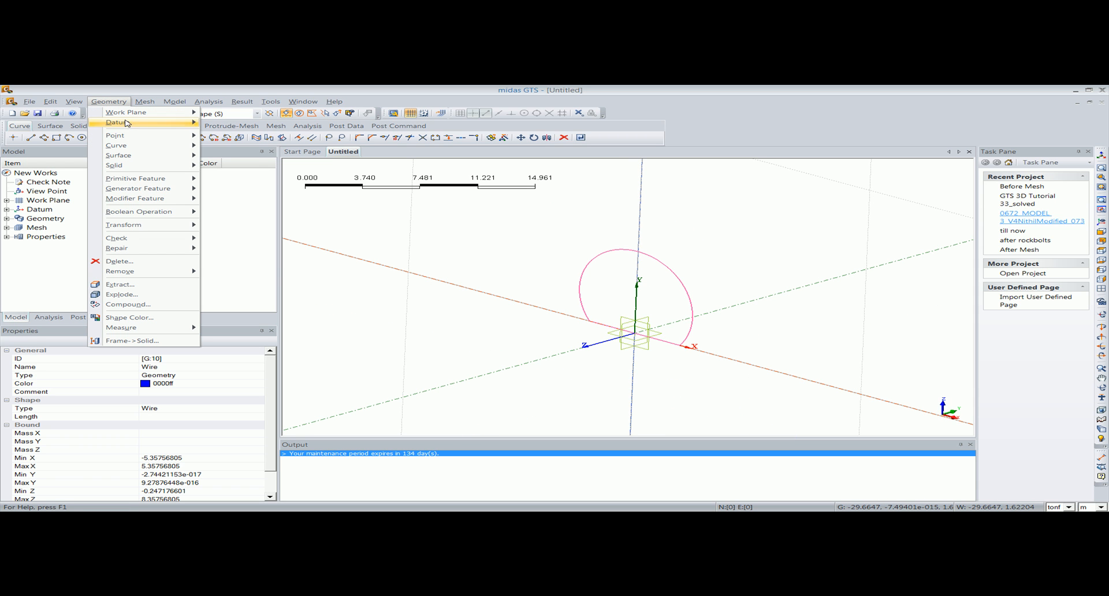
pyautogui.moveTo(134, 146)
pyautogui.moveTo(234, 157)
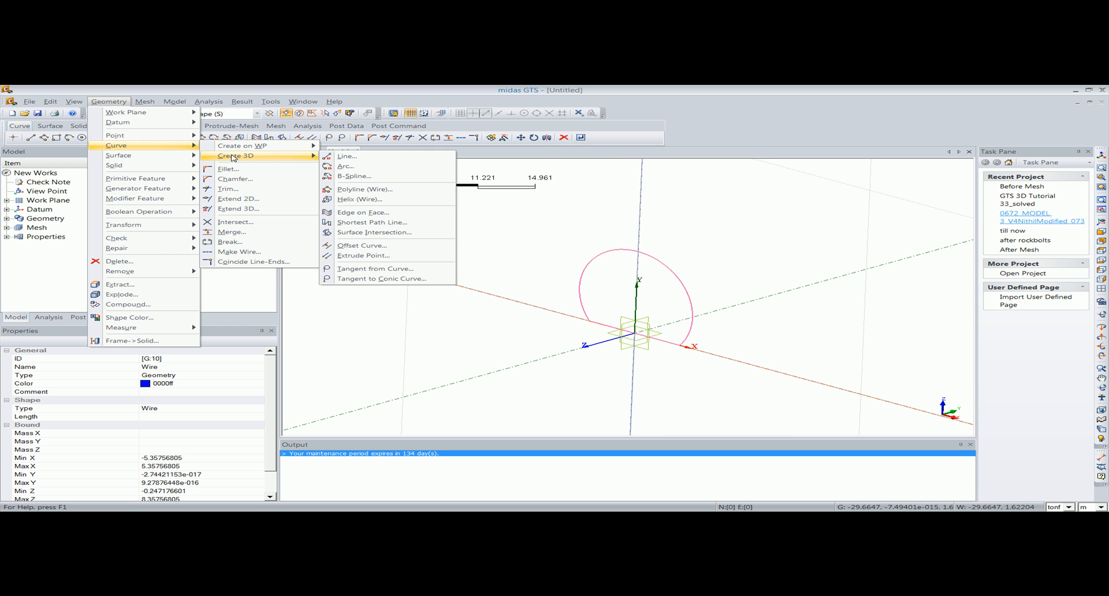
pyautogui.click(346, 166)
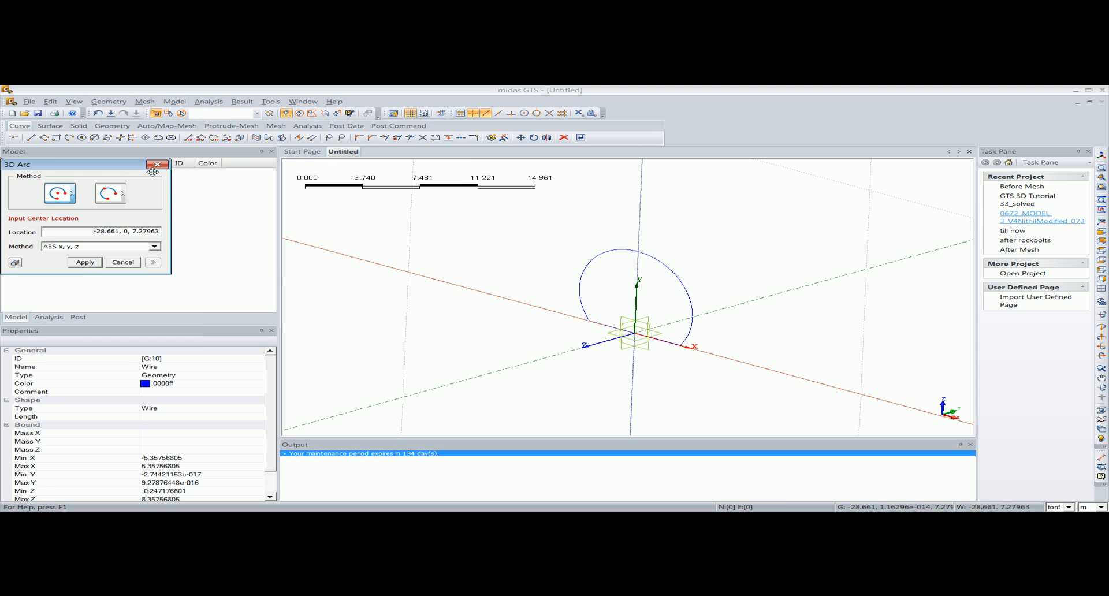
pyautogui.click(185, 190)
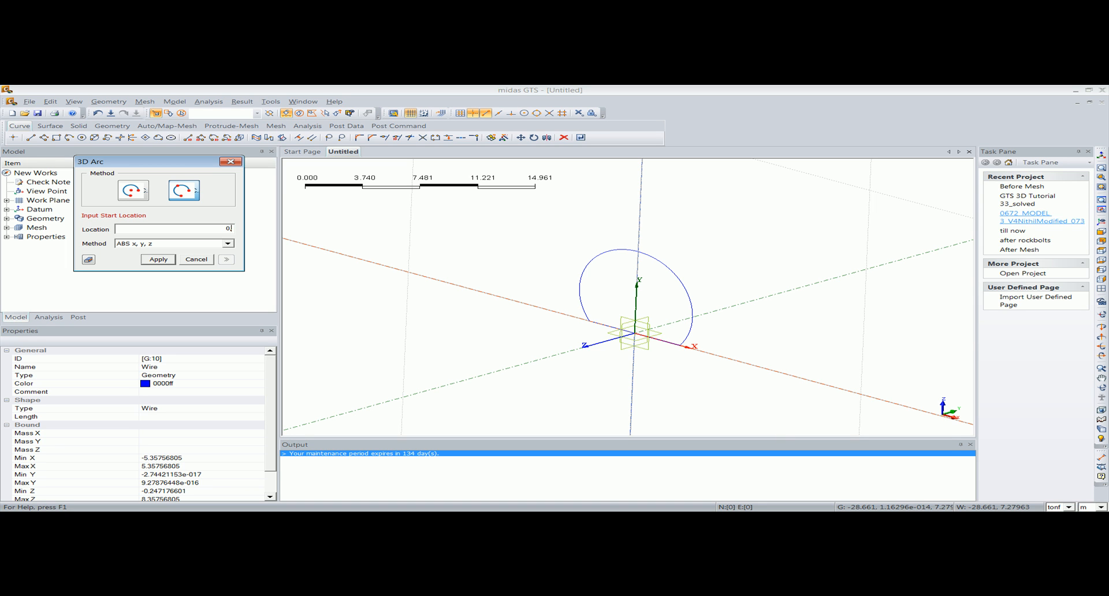
pyautogui.press('Return')
pyautogui.write('-25,100,5')
pyautogui.press('Return')
pyautogui.write('-100,200,10')
pyautogui.press('Return')
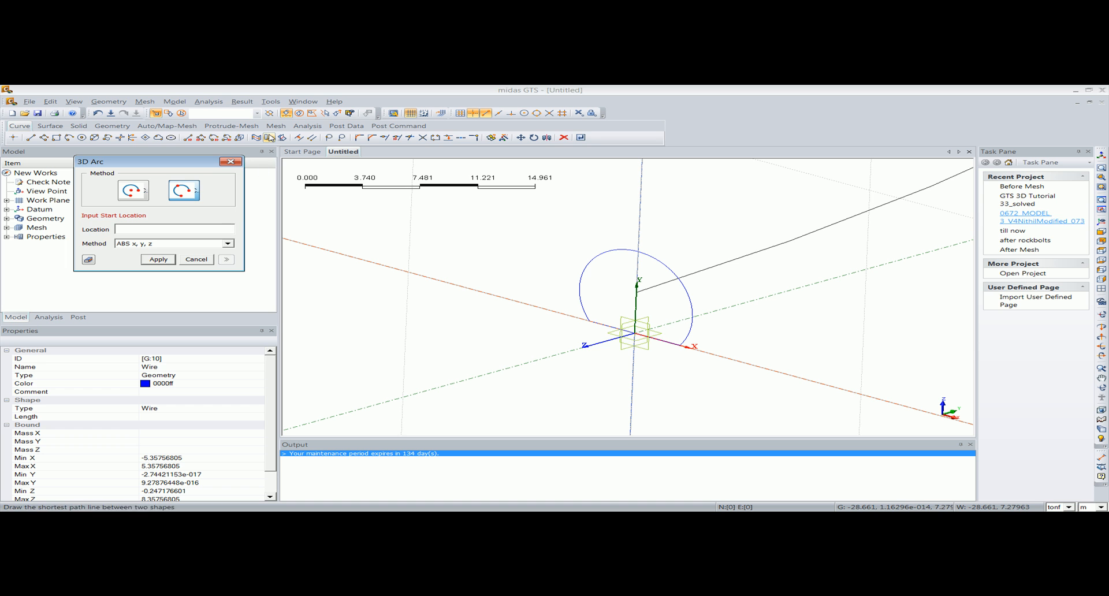
pyautogui.click(233, 162)
pyautogui.click(1102, 156)
pyautogui.moveTo(771, 324); pyautogui.dragTo(857, 299, button='middle')
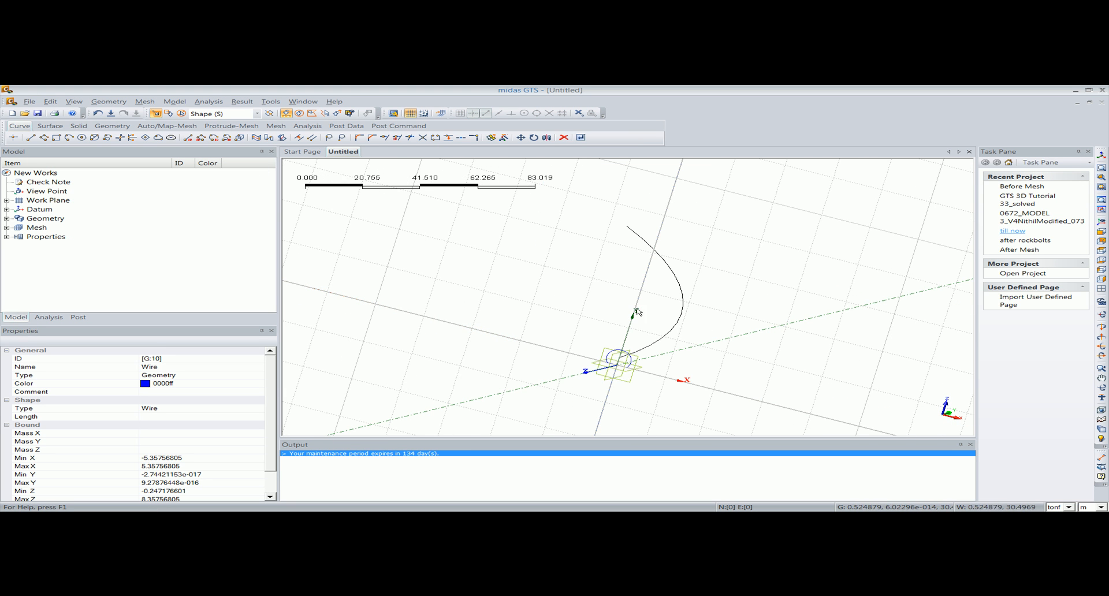
# - Hide the work plane grid
pyautogui.rightClick(559, 313)
pyautogui.click(578, 328)
pyautogui.moveTo(547, 322); pyautogui.dragTo(379, 257, button='middle')
# - Start a solid Sweep using the tunnel wire as profile and the 3D arc as guide curve, with Frenet mode and Right Corner transition
pyautogui.click(109, 103)
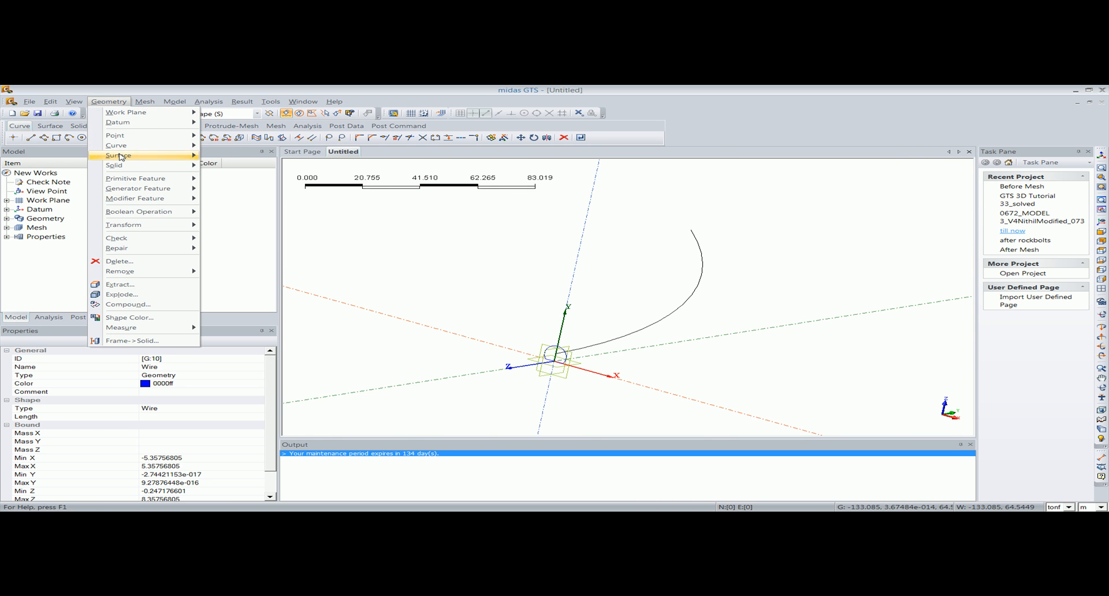
pyautogui.moveTo(127, 164)
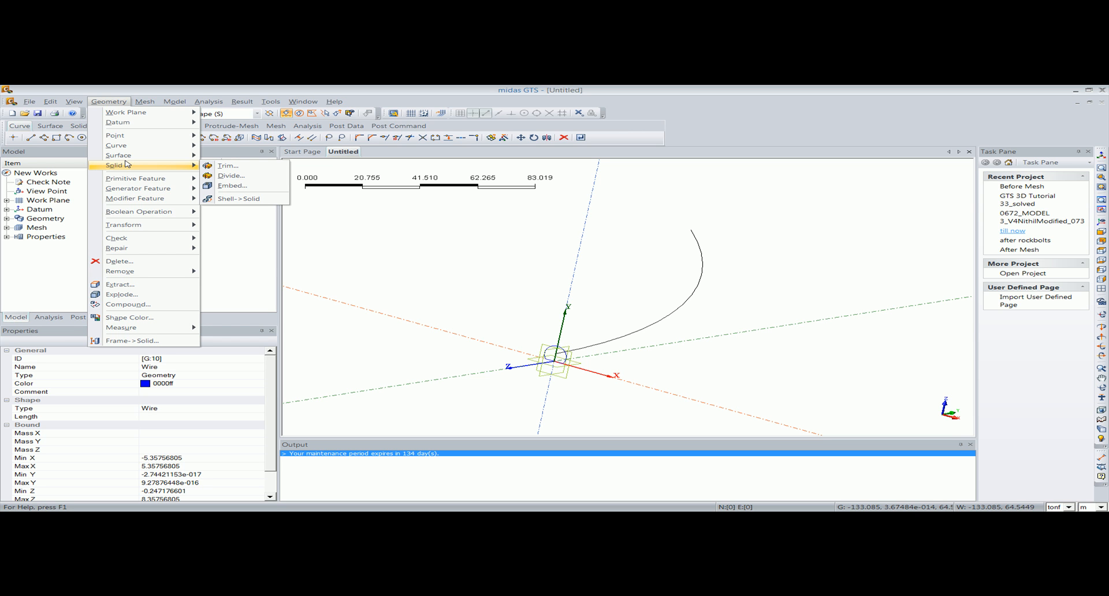
pyautogui.moveTo(138, 146)
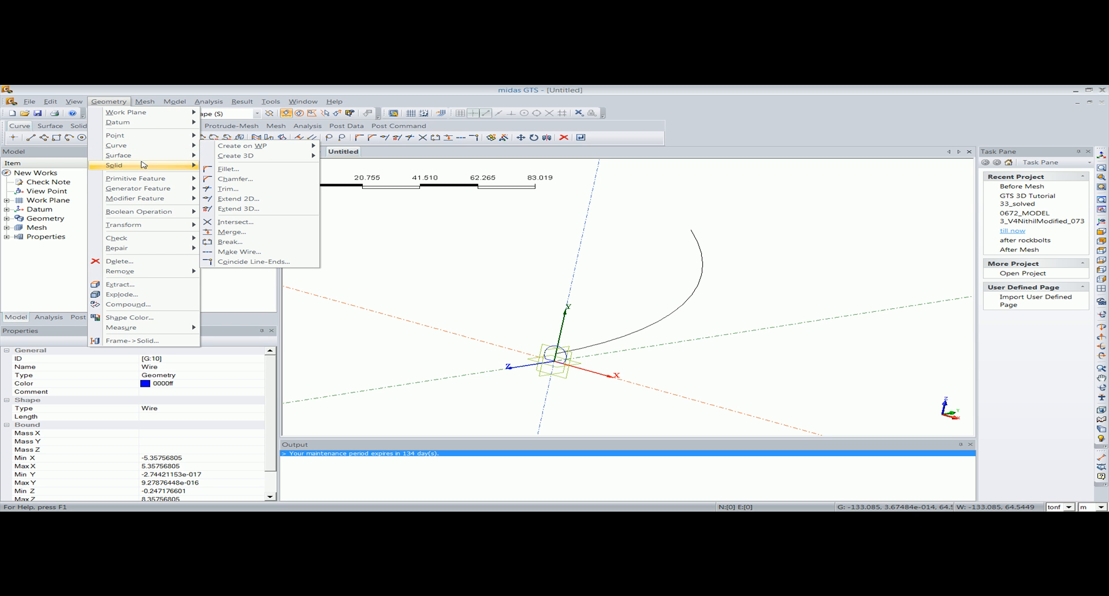
pyautogui.moveTo(182, 190)
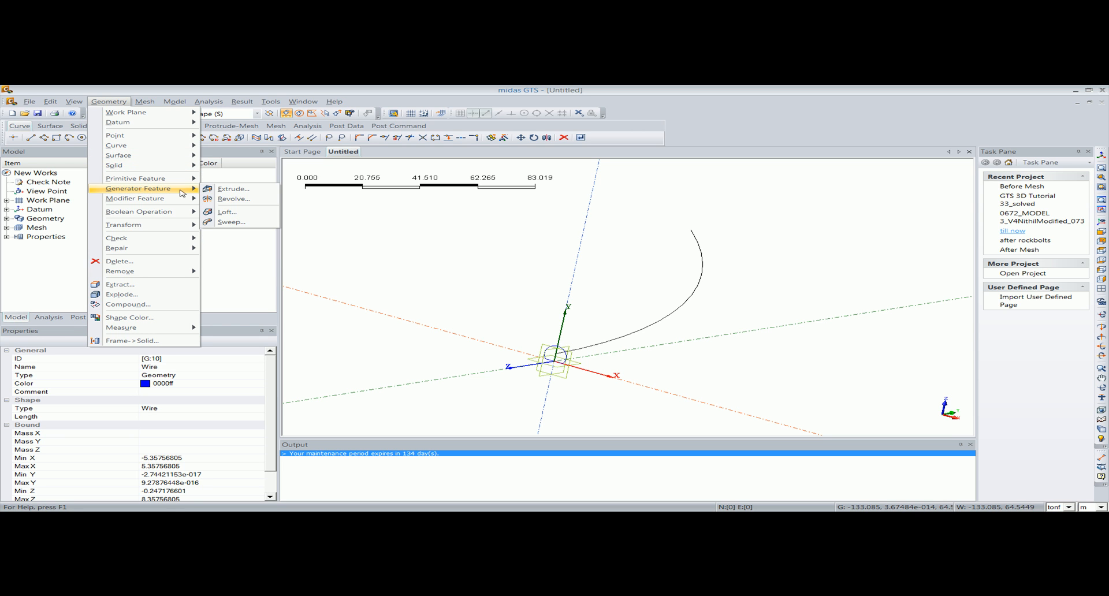
pyautogui.click(226, 222)
pyautogui.click(216, 117)
pyautogui.click(211, 131)
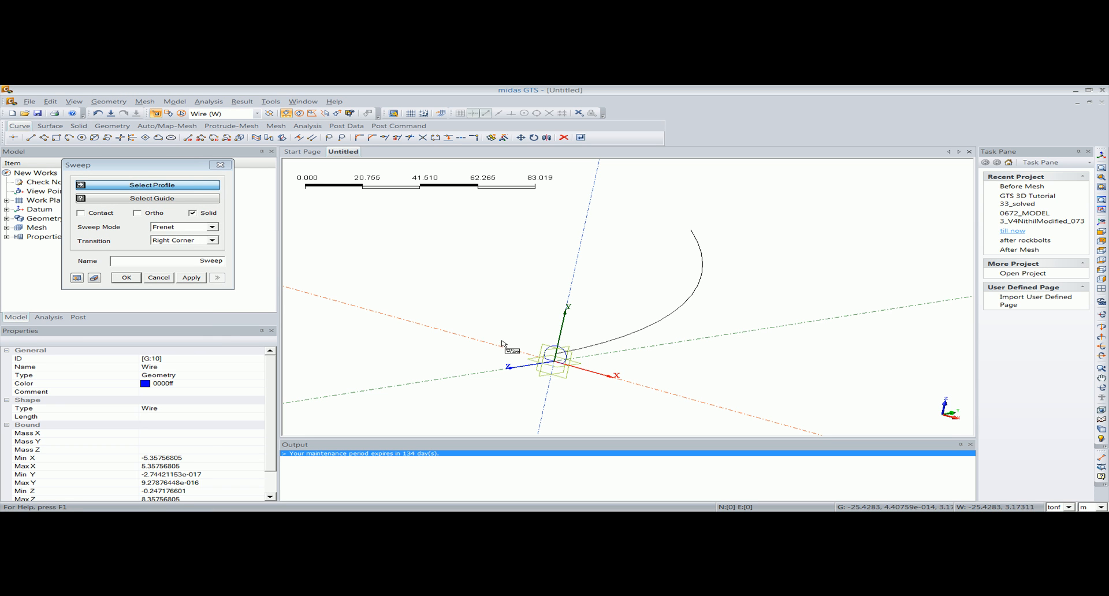
pyautogui.click(564, 353)
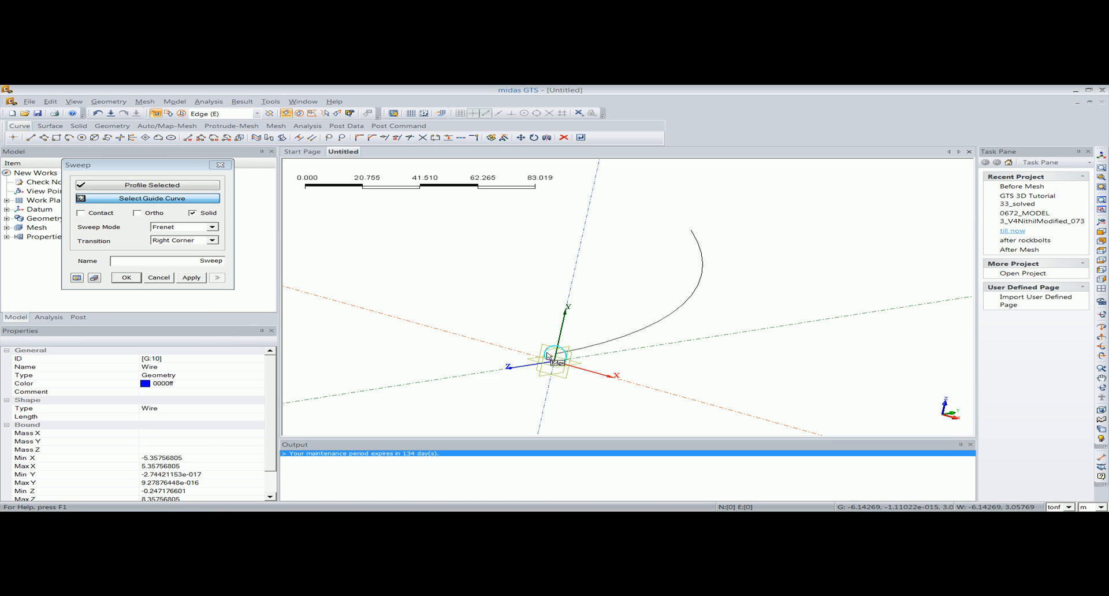
pyautogui.click(627, 336)
# - Name the sweep Tunnel 1, preview it and create the solid
pyautogui.doubleClick(211, 261)
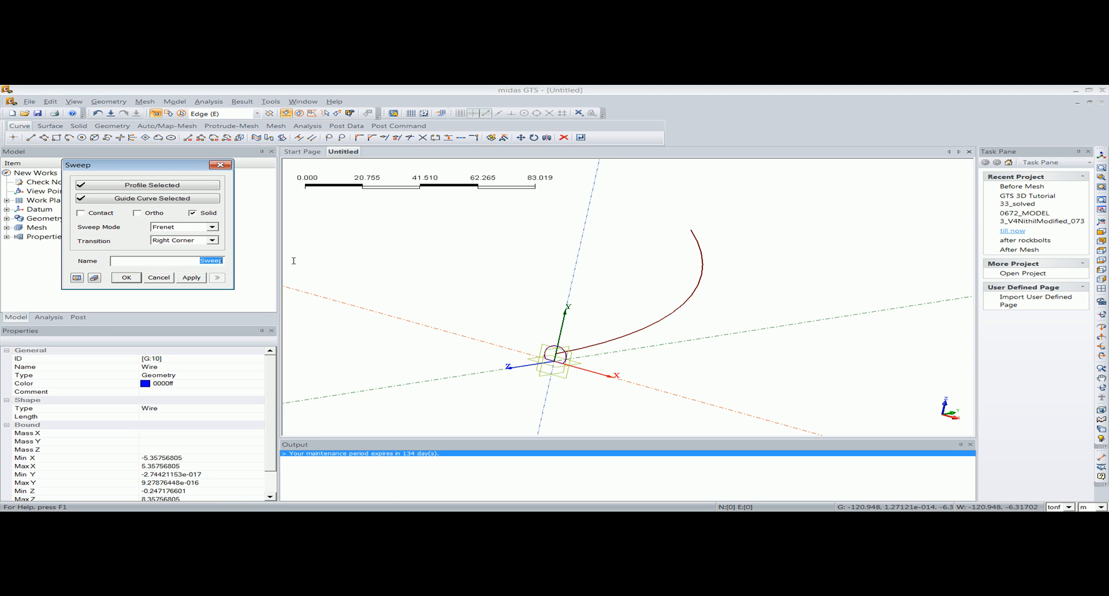
pyautogui.write('Tunnel 1')
pyautogui.click(77, 279)
pyautogui.moveTo(443, 342); pyautogui.dragTo(471, 358, button='middle')
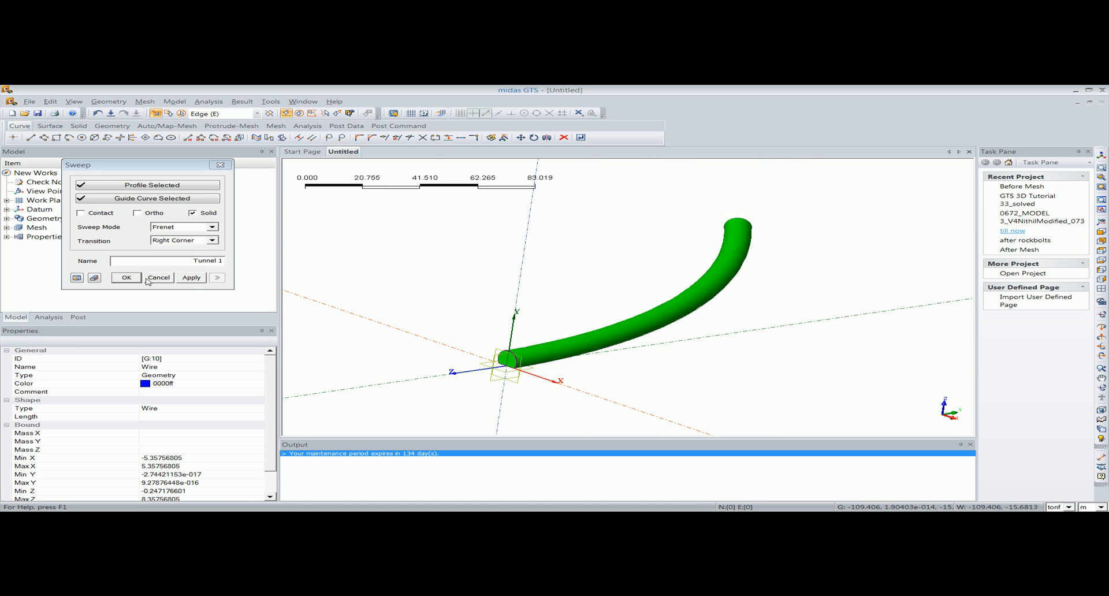
pyautogui.click(127, 278)
pyautogui.moveTo(495, 312); pyautogui.dragTo(509, 358, button='middle')
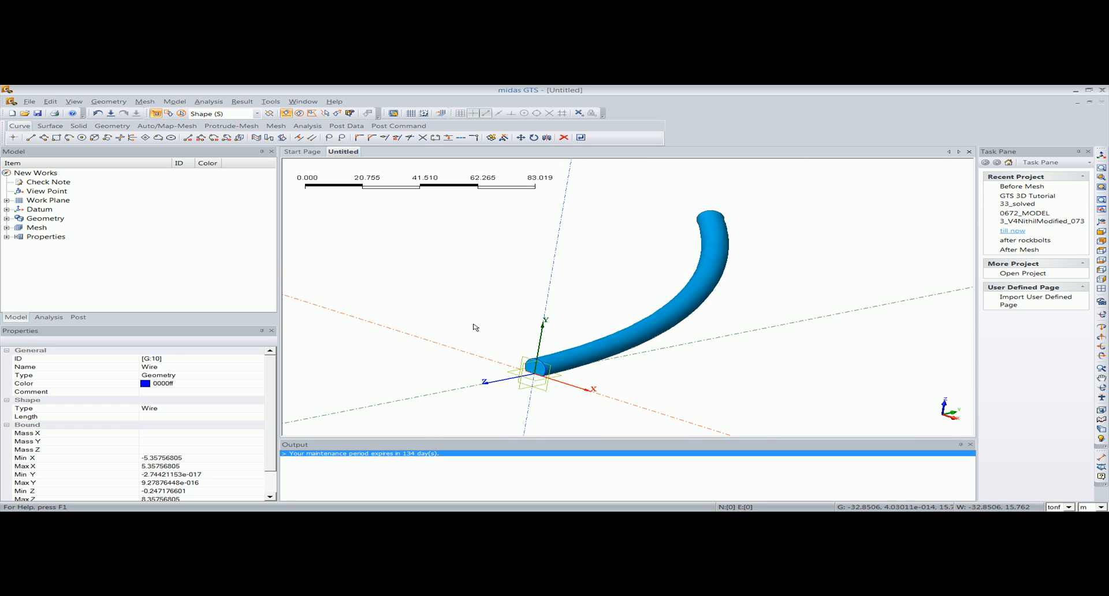
pyautogui.moveTo(421, 245); pyautogui.dragTo(401, 240, button='middle')
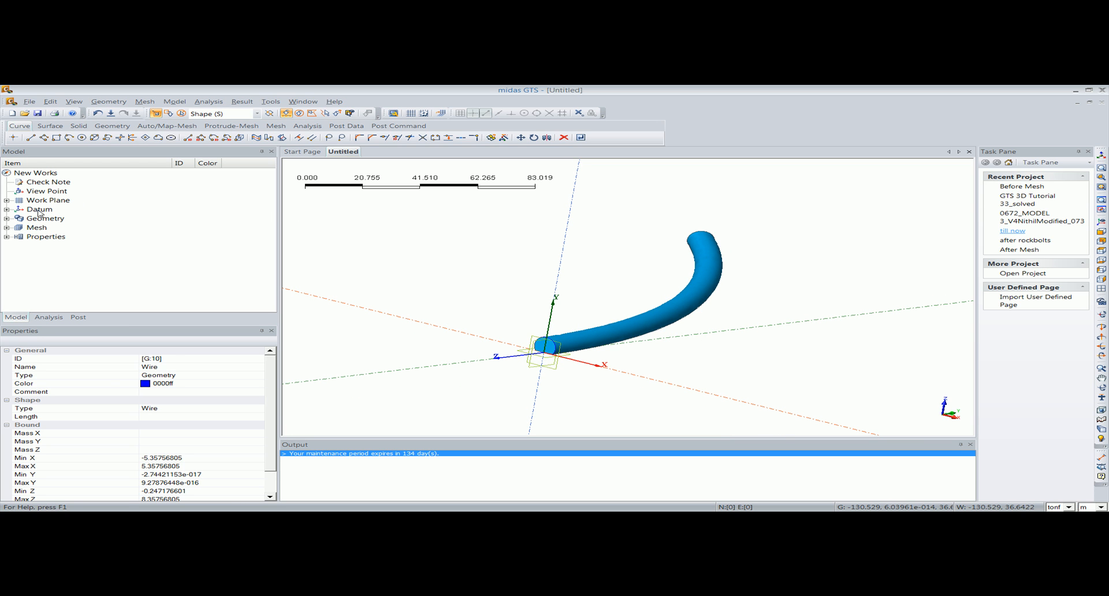
# - Hide all solids and show the tunnel profile in front view
pyautogui.click(7, 219)
pyautogui.click(32, 255)
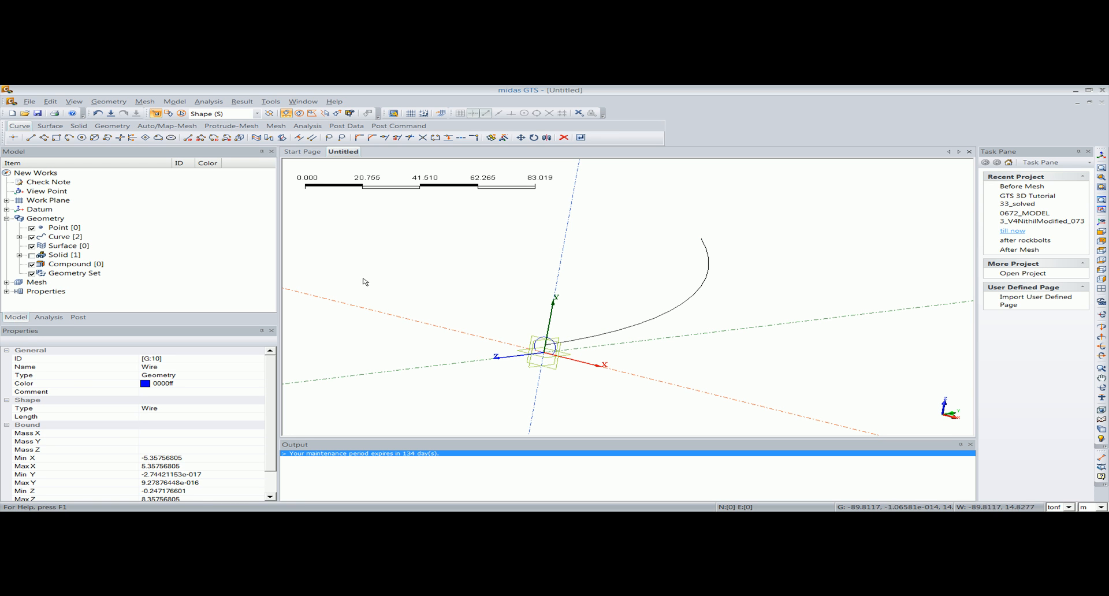
pyautogui.click(1102, 231)
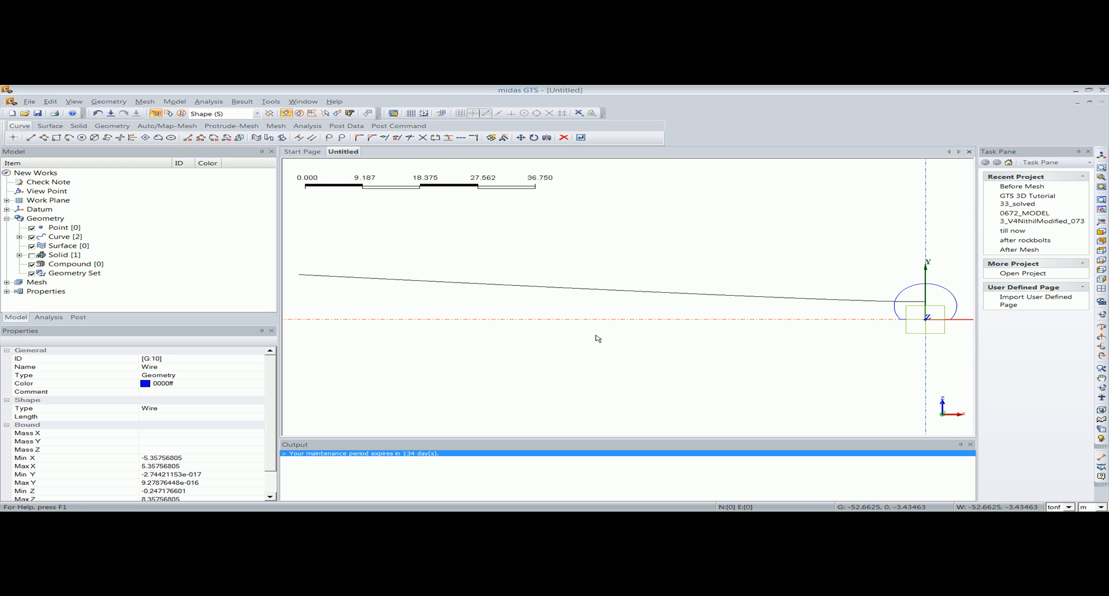
pyautogui.scroll(3, 624, 324)
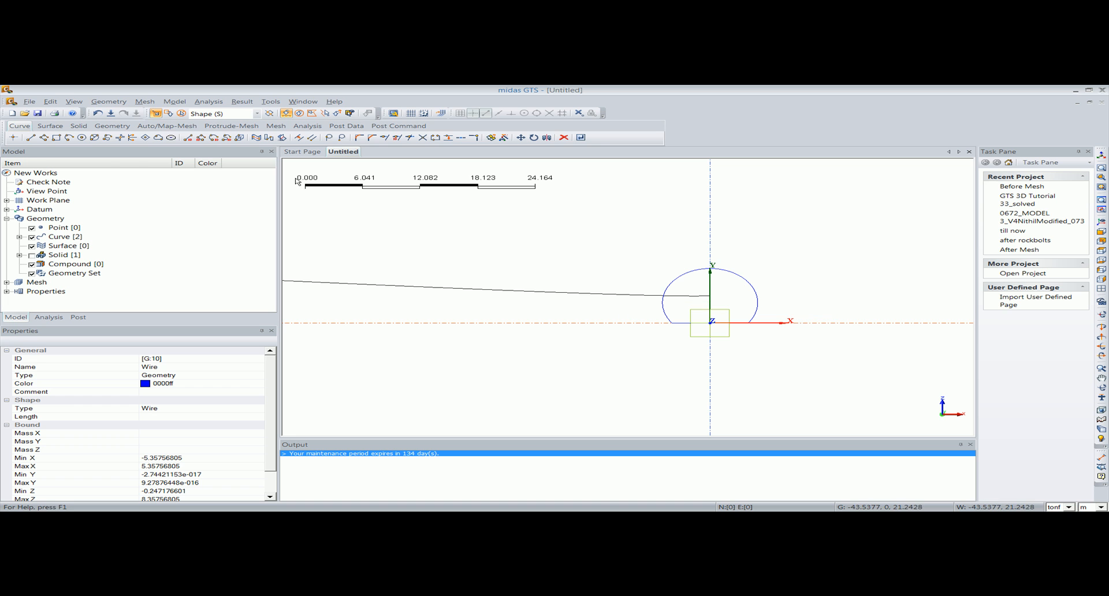
# - Draw seven radial 2D lines, about 2 to 3 m long, around the outside of the tunnel arc with snapping turned off
pyautogui.click(109, 102)
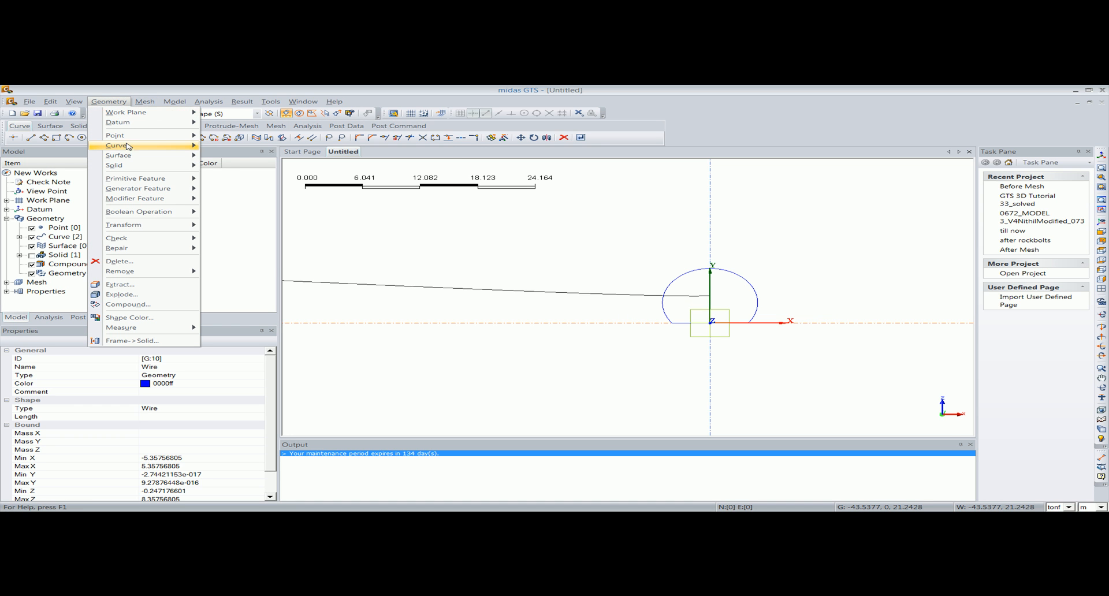
pyautogui.moveTo(128, 145)
pyautogui.moveTo(248, 145)
pyautogui.click(345, 147)
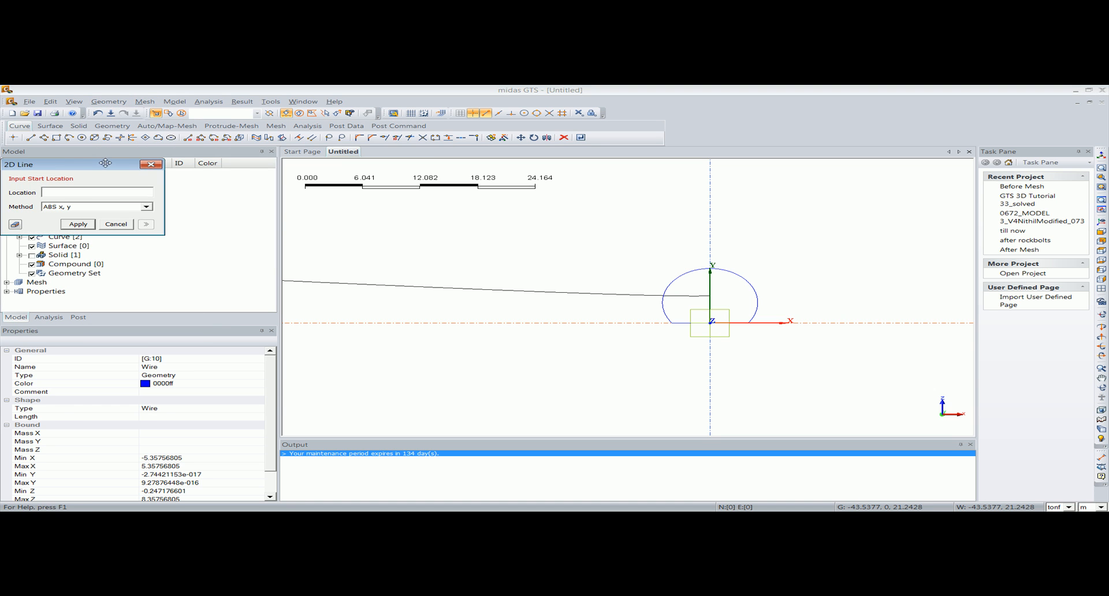
pyautogui.click(710, 295)
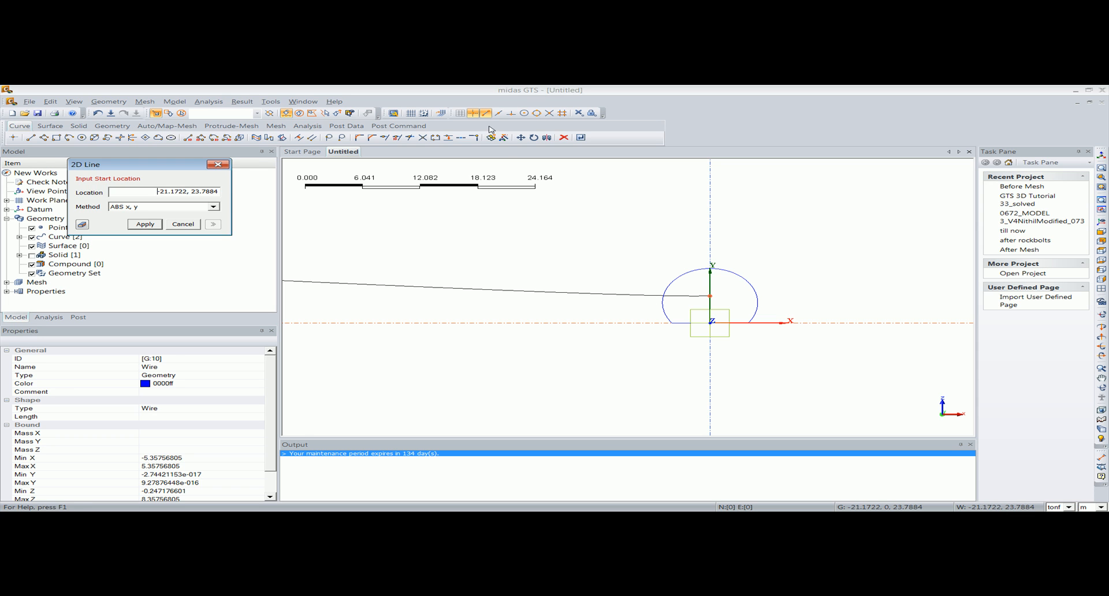
pyautogui.click(472, 113)
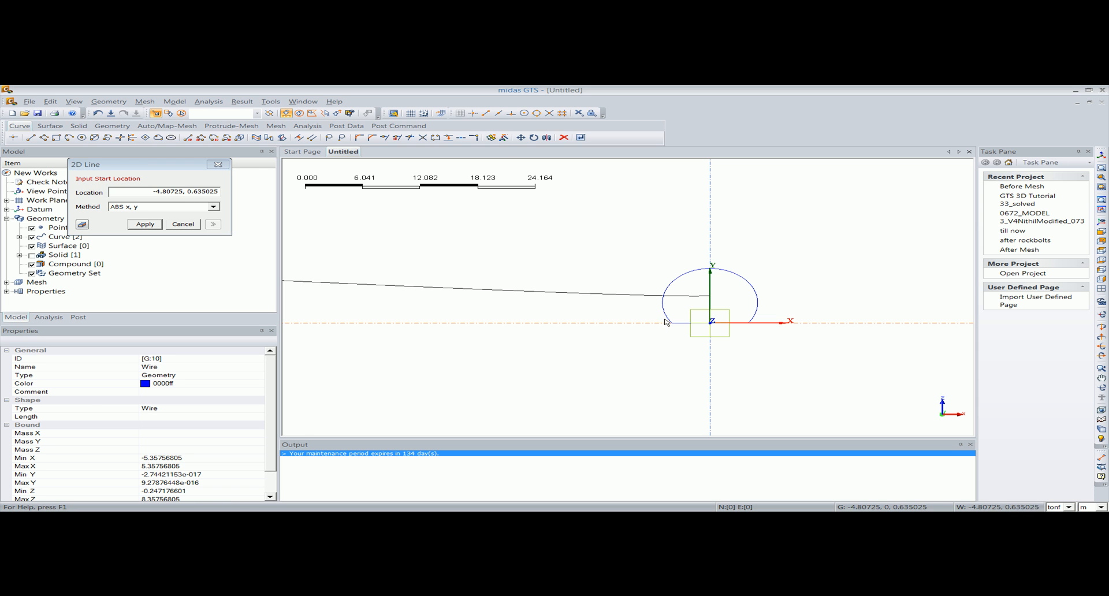
pyautogui.click(636, 333)
pyautogui.click(698, 255)
pyautogui.click(740, 260)
pyautogui.click(755, 283)
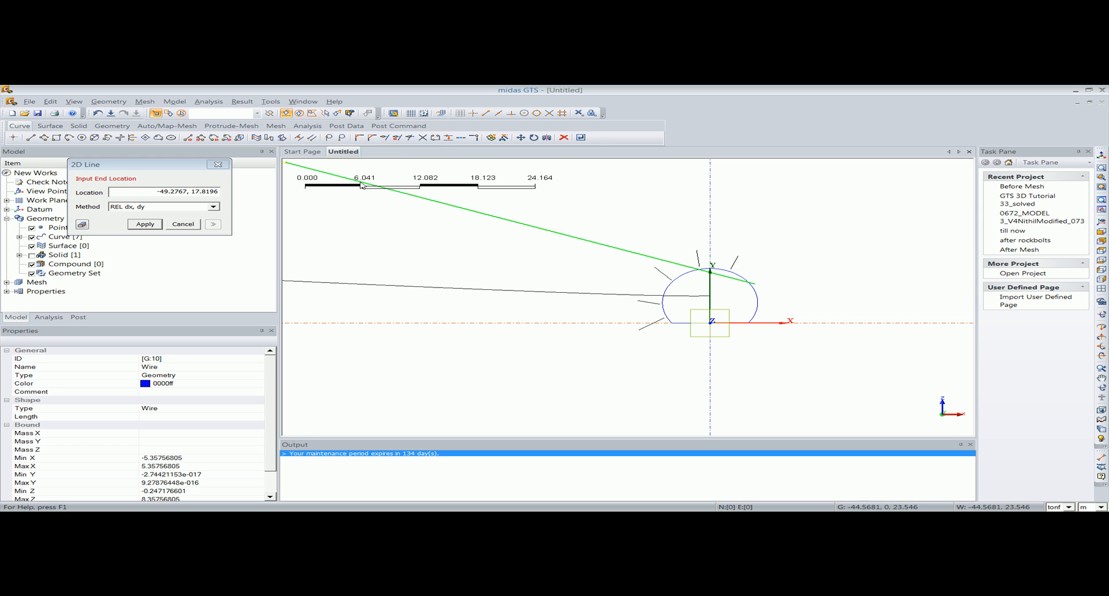
pyautogui.click(778, 275)
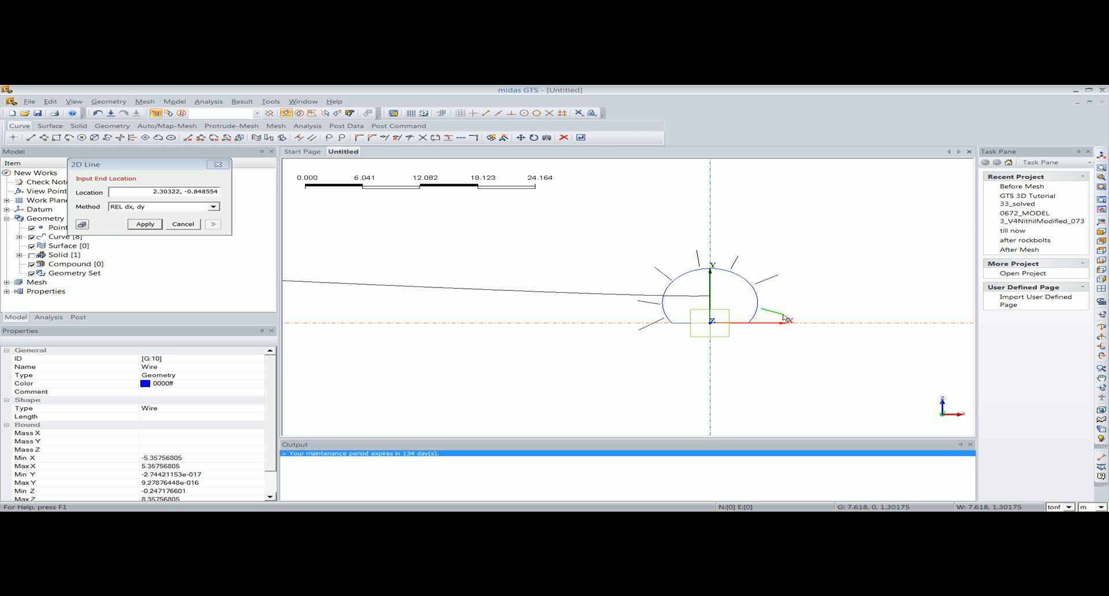
pyautogui.click(225, 165)
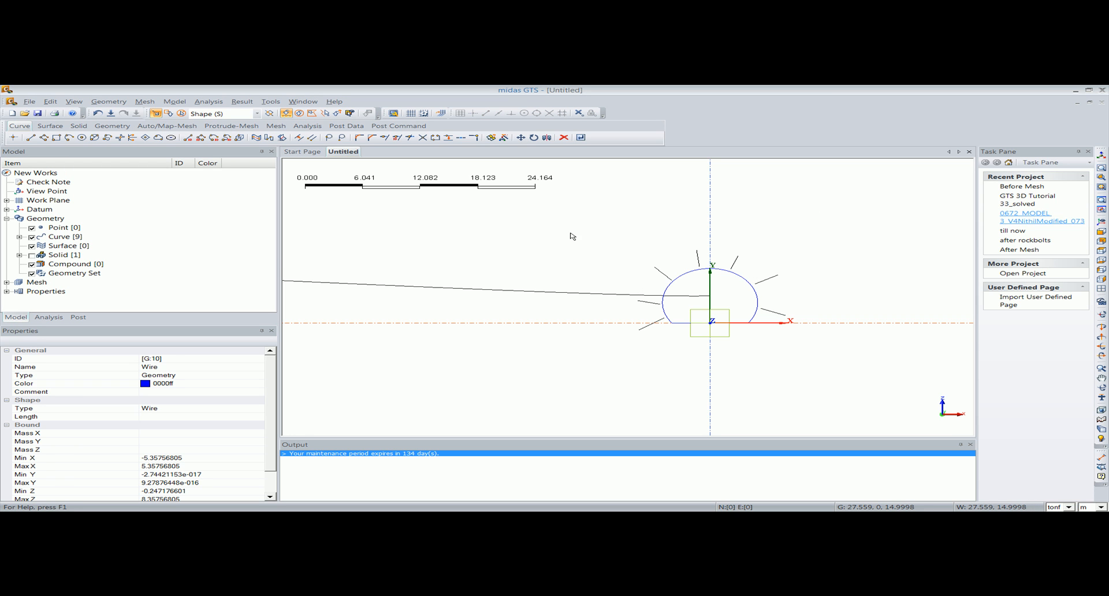
# - Extend the two lowest lines on the left side of the profile to the tunnel arc with Extend 2D
pyautogui.moveTo(829, 371); pyautogui.dragTo(829, 370)
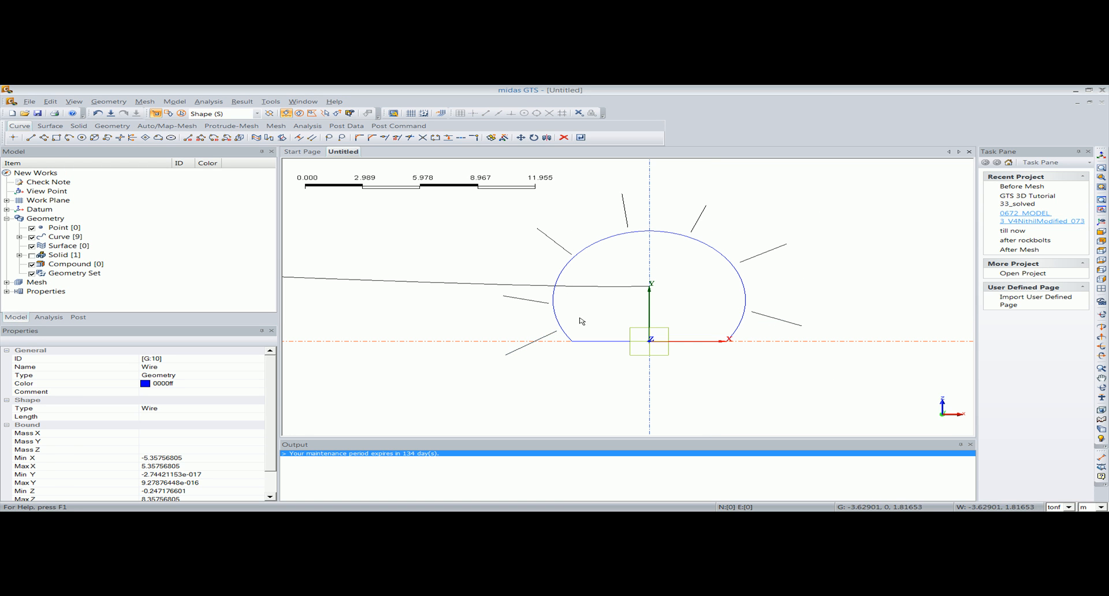
pyautogui.moveTo(569, 325); pyautogui.dragTo(508, 360, button='middle')
pyautogui.scroll(2, 523, 352)
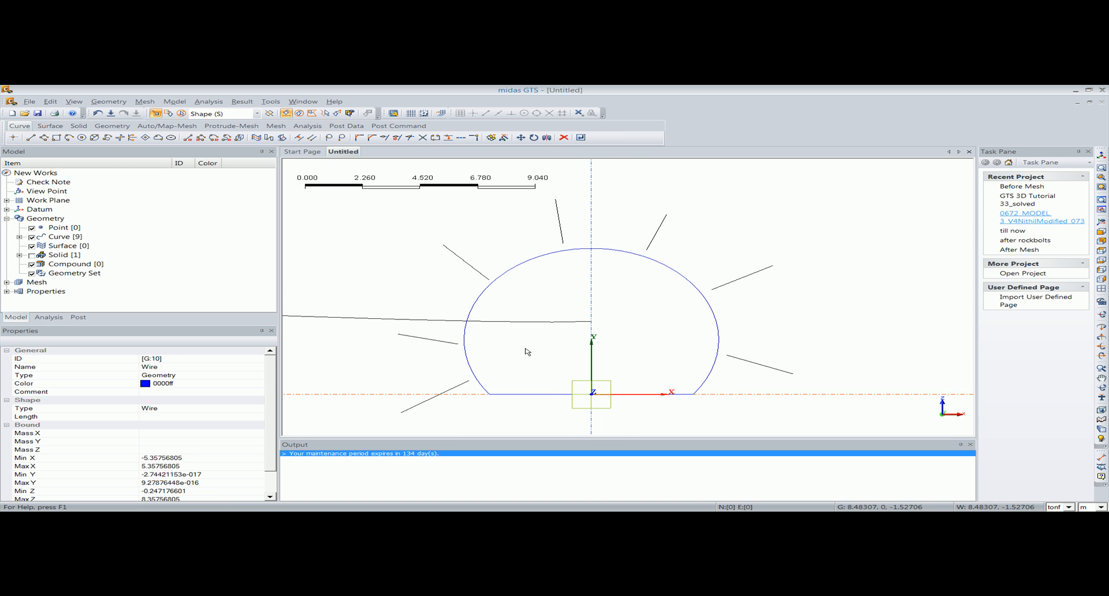
pyautogui.moveTo(525, 343); pyautogui.dragTo(528, 343, button='middle')
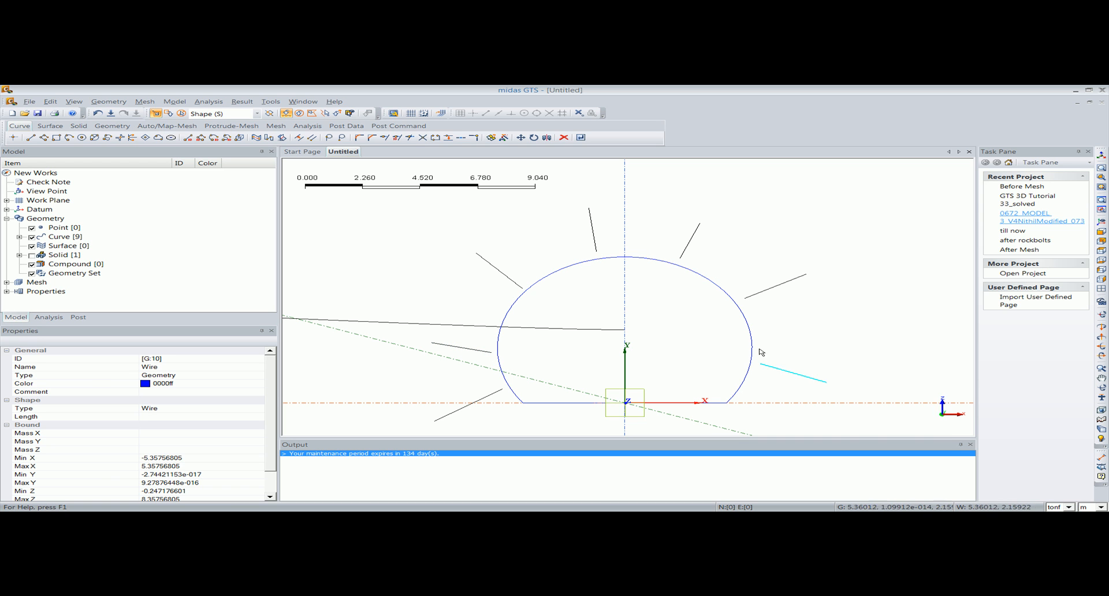
pyautogui.click(112, 105)
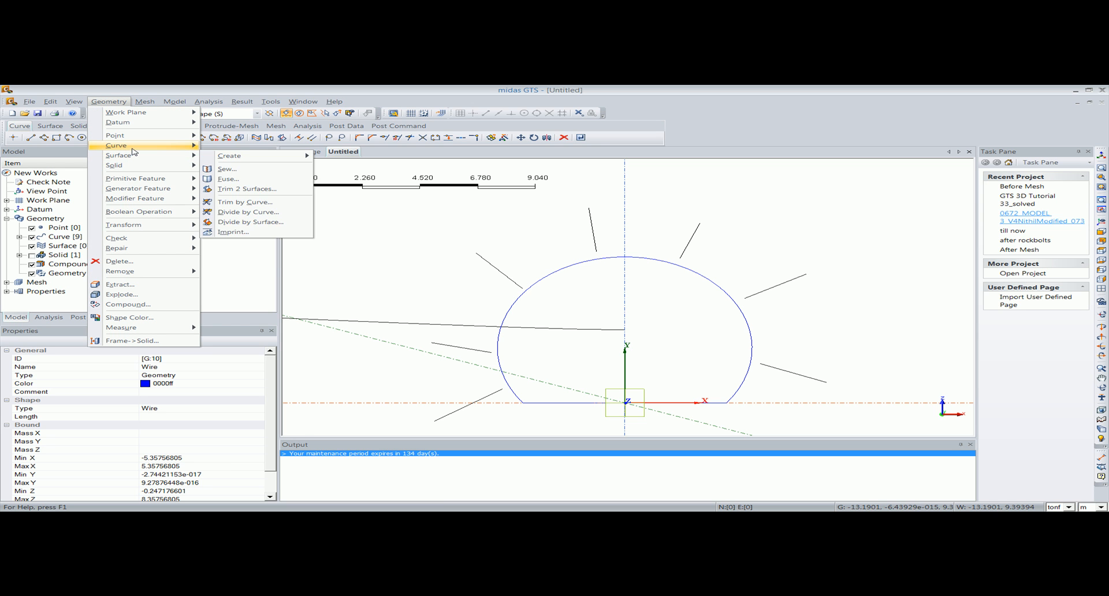
pyautogui.moveTo(136, 147)
pyautogui.moveTo(212, 153)
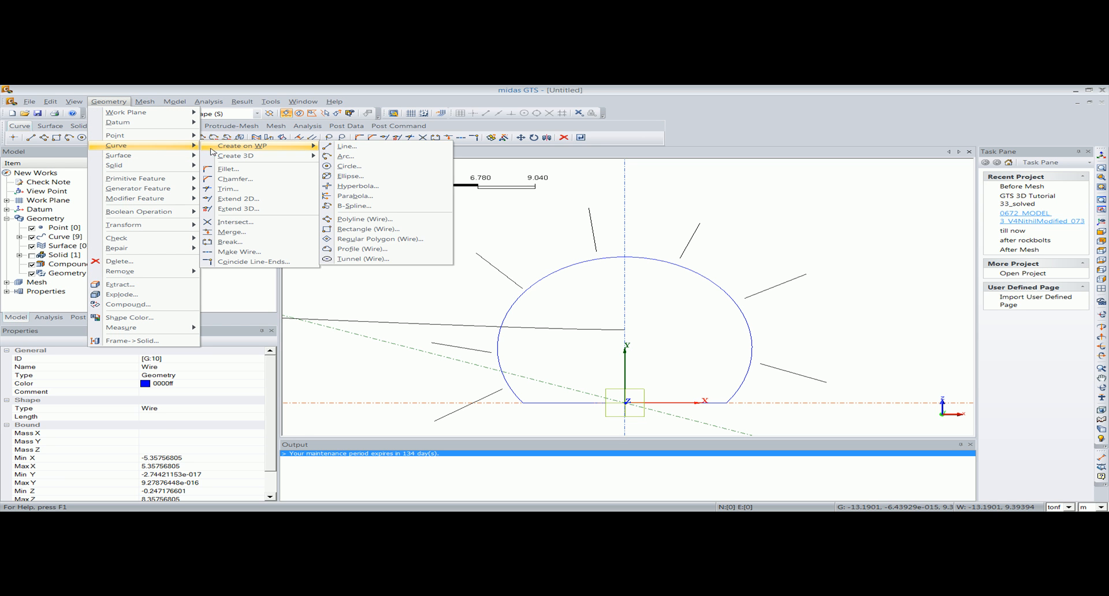
pyautogui.click(237, 198)
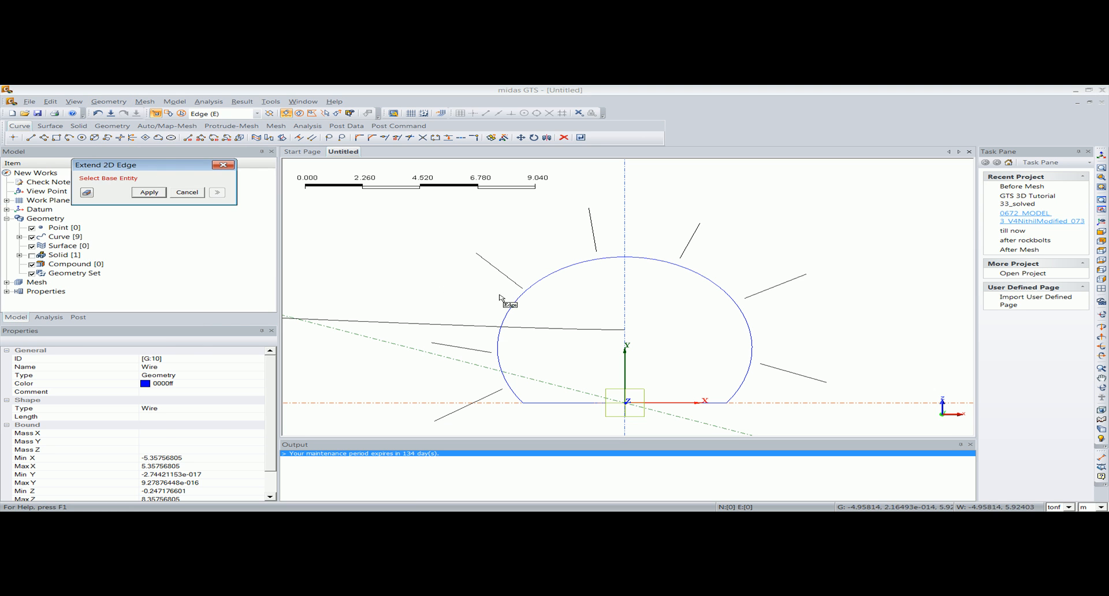
pyautogui.click(500, 385)
pyautogui.click(496, 395)
pyautogui.click(490, 354)
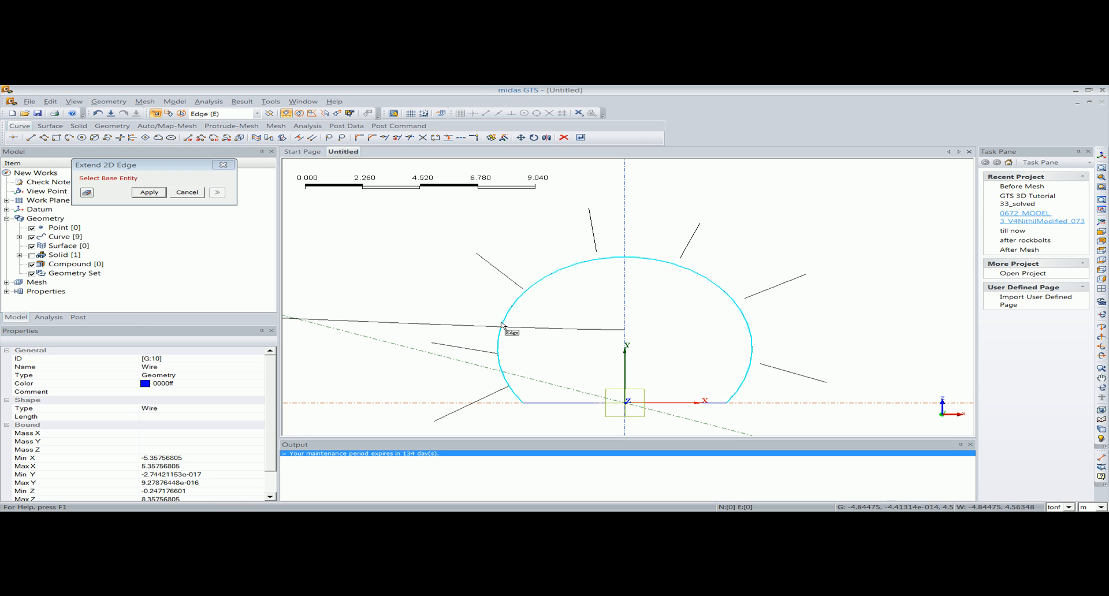
# - Extend the other five radial lines, from the upper left around to the lower right, to the tunnel arc
pyautogui.click(510, 307)
pyautogui.click(529, 283)
pyautogui.click(589, 260)
pyautogui.click(596, 252)
pyautogui.click(614, 256)
pyautogui.click(684, 261)
pyautogui.click(702, 278)
pyautogui.click(774, 287)
pyautogui.click(744, 317)
pyautogui.click(772, 366)
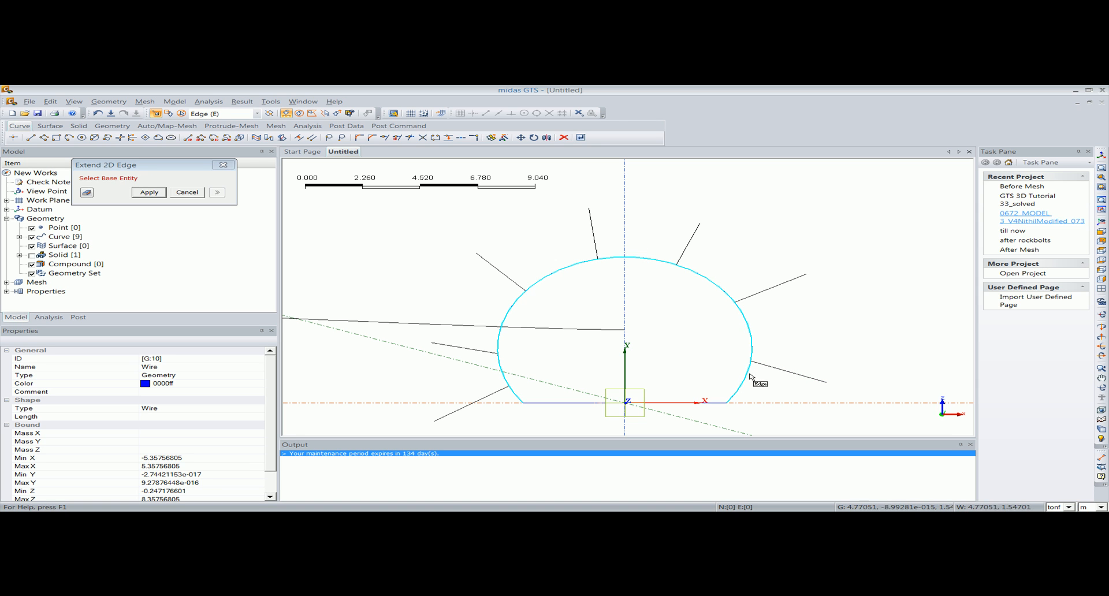
# - Finish extending the lines and select the seven radial lines as the shapes to translate in Sweep-Translate
pyautogui.click(222, 166)
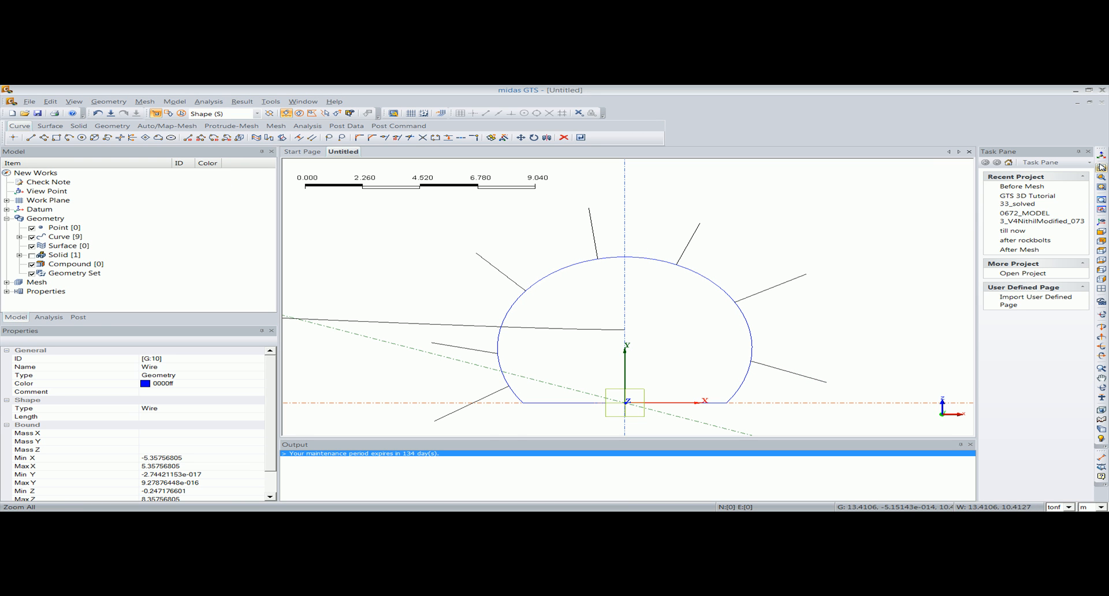
pyautogui.click(1101, 156)
pyautogui.moveTo(643, 357); pyautogui.dragTo(645, 331, button='middle')
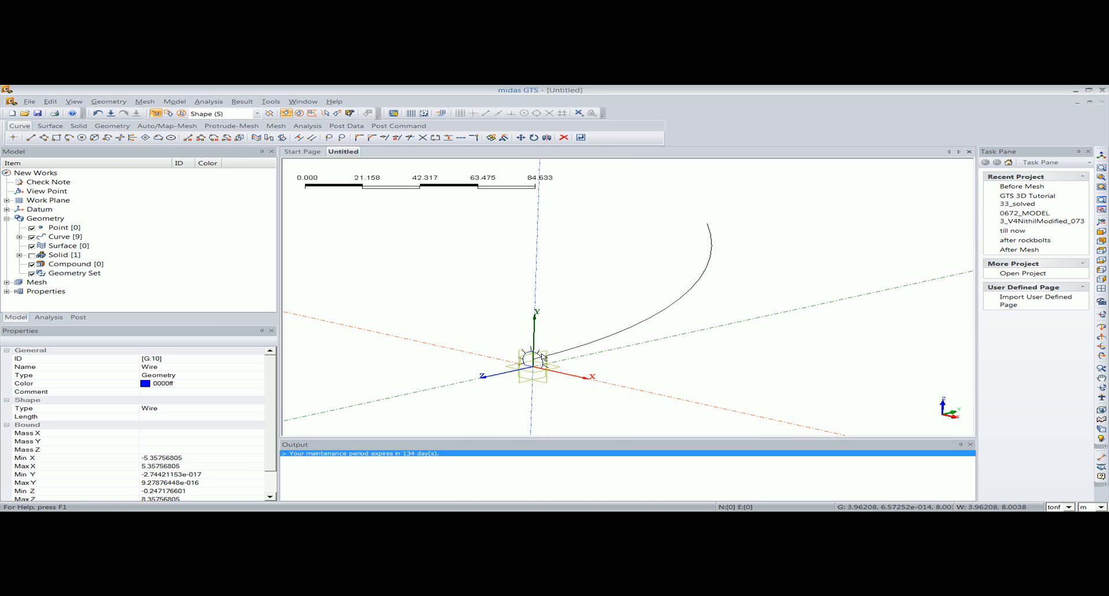
pyautogui.click(109, 101)
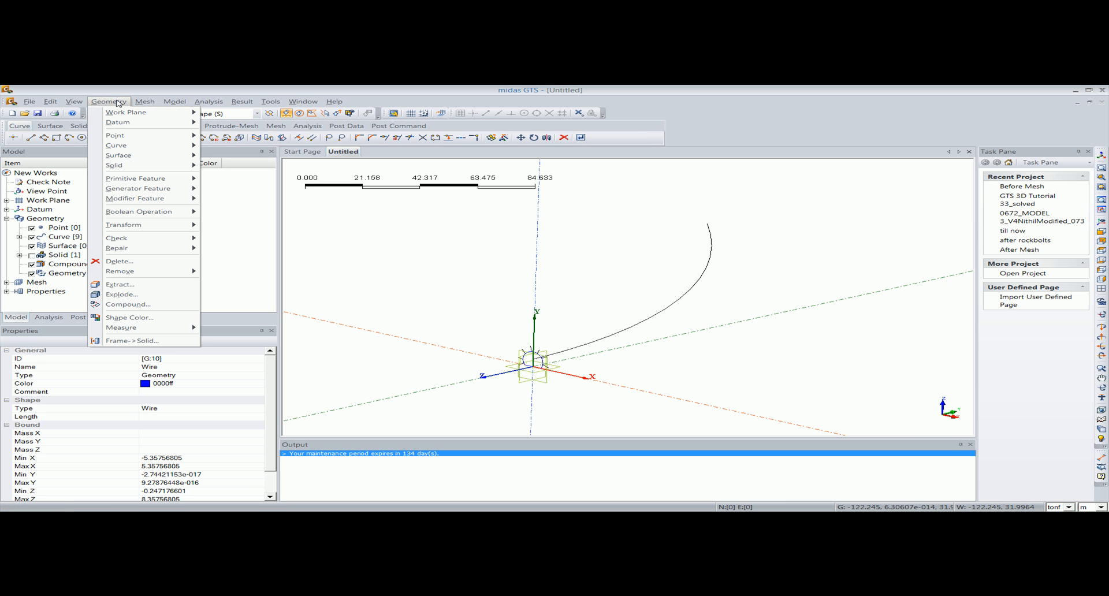
pyautogui.moveTo(134, 189)
pyautogui.moveTo(139, 227)
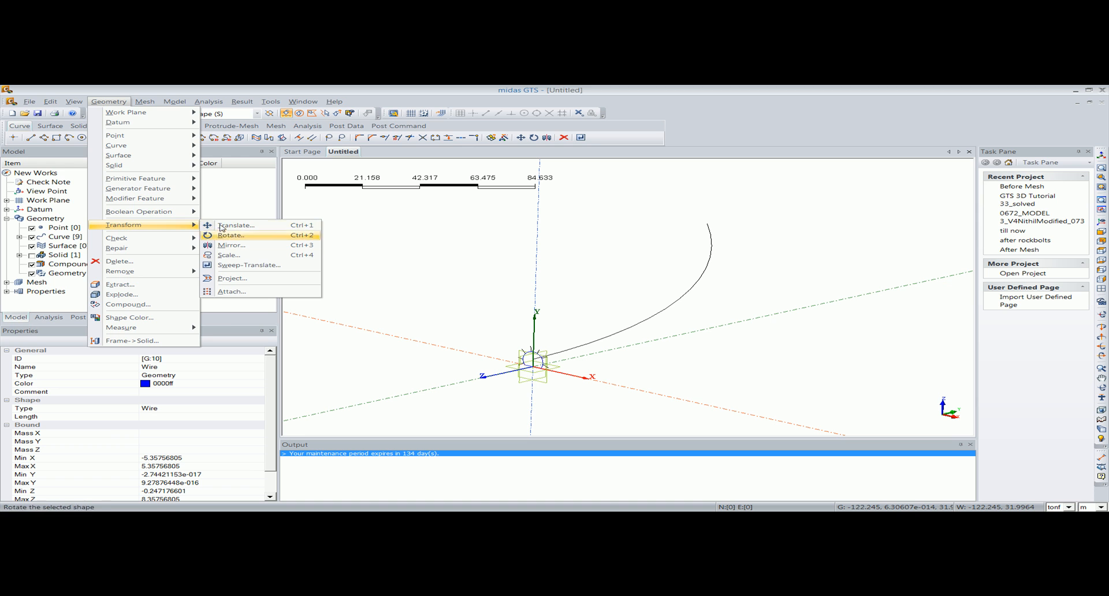
pyautogui.click(230, 265)
pyautogui.moveTo(101, 161); pyautogui.dragTo(165, 167)
pyautogui.click(172, 183)
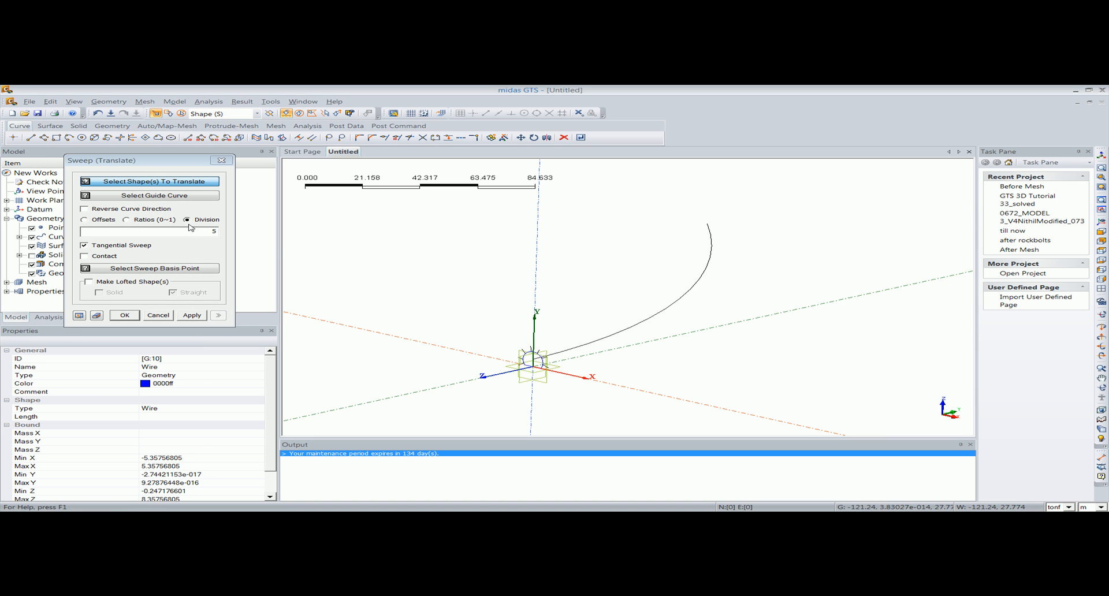
pyautogui.moveTo(509, 337); pyautogui.dragTo(559, 383)
pyautogui.moveTo(527, 340); pyautogui.dragTo(543, 362)
# - Sweep the selected lines tangentially along the 3D arc as guide curve with a division of 15
pyautogui.click(165, 195)
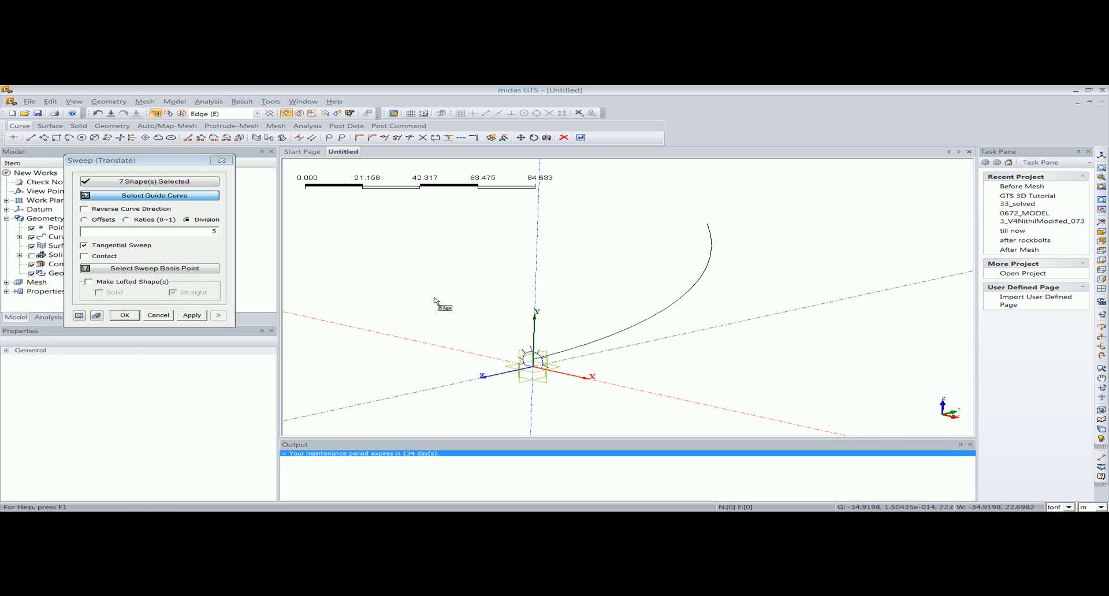
pyautogui.click(607, 345)
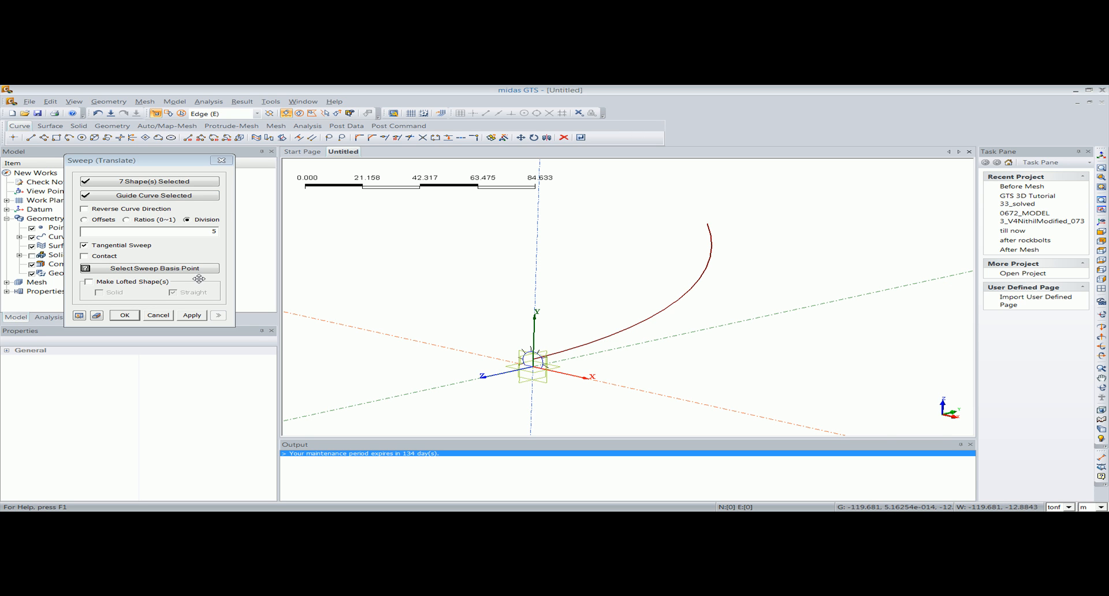
pyautogui.click(185, 235)
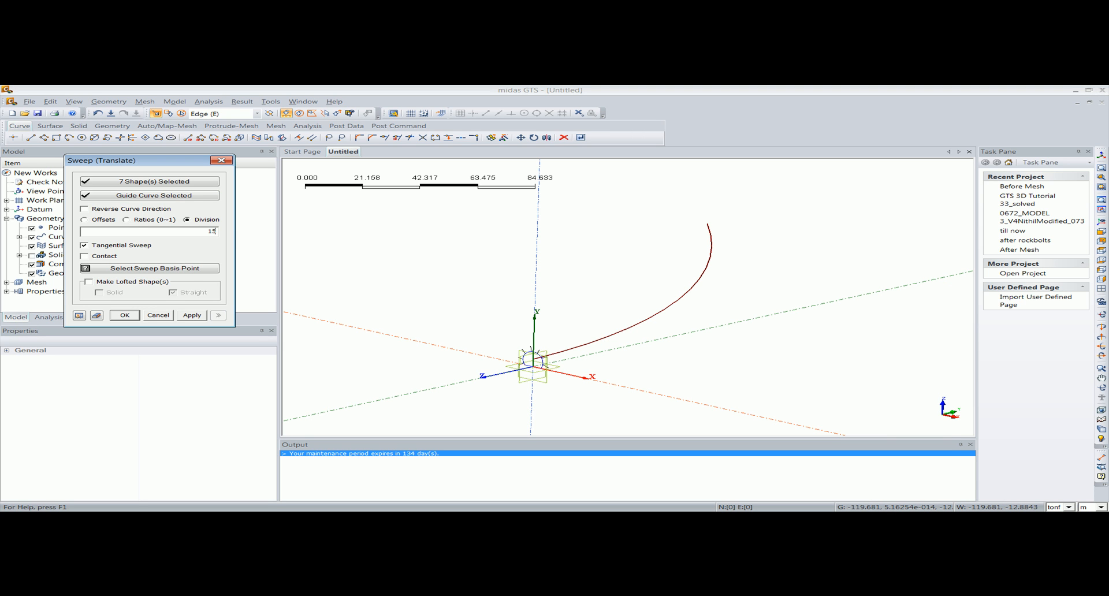
pyautogui.click(79, 316)
pyautogui.moveTo(489, 320); pyautogui.dragTo(439, 339, button='middle')
pyautogui.click(124, 316)
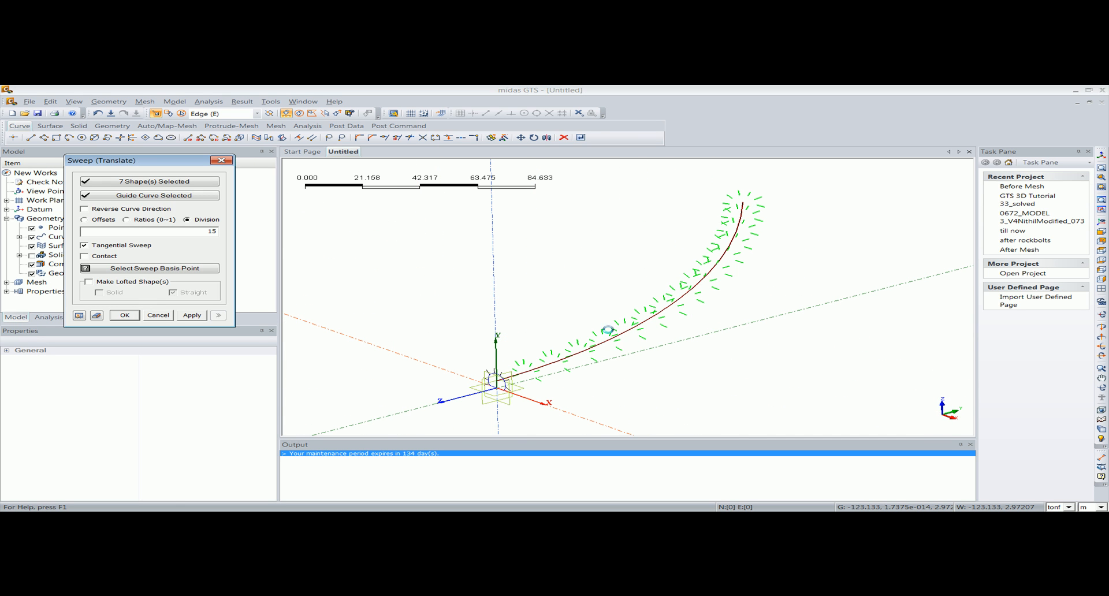
# - Show the tunnel solid and inspect the swept rock bolt lines along its length
pyautogui.click(32, 255)
pyautogui.moveTo(511, 307); pyautogui.dragTo(606, 300, button='middle')
pyautogui.scroll(4, 687, 282)
pyautogui.moveTo(688, 282); pyautogui.dragTo(680, 322, button='middle')
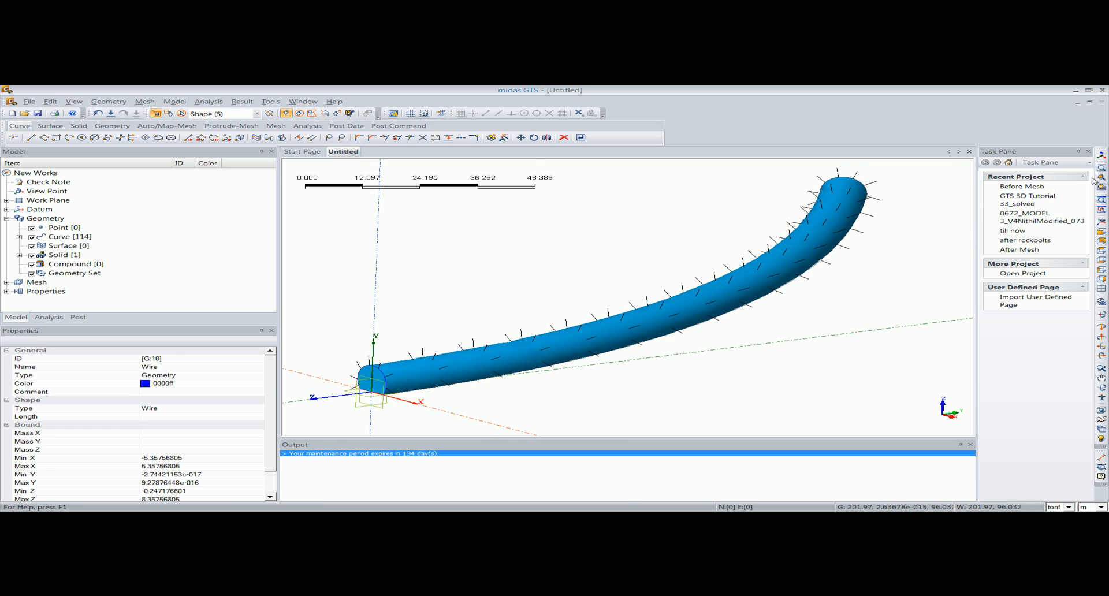
pyautogui.click(1101, 156)
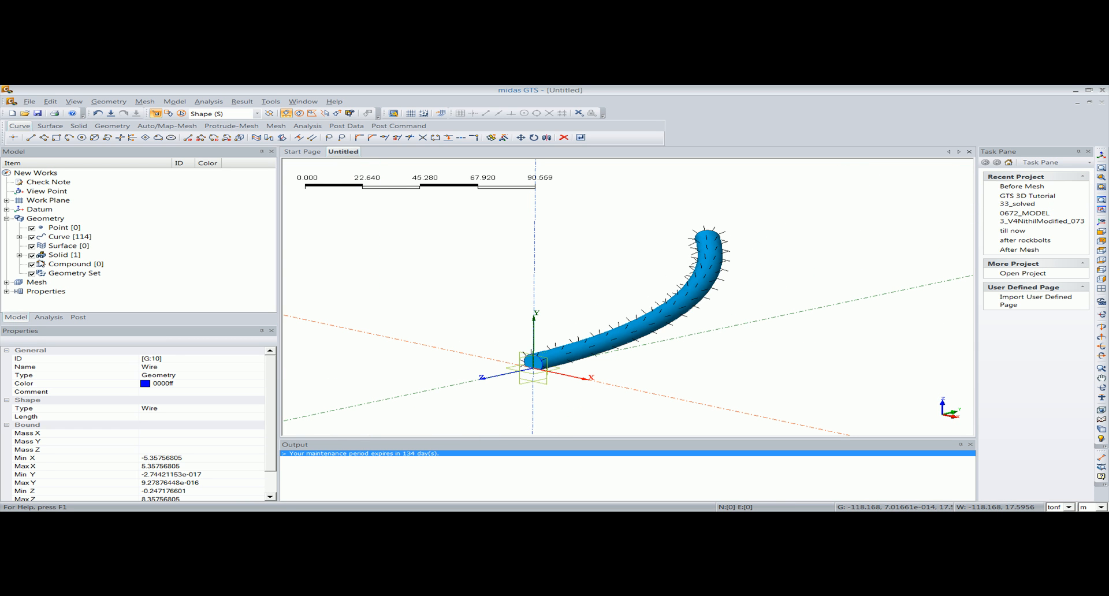
pyautogui.moveTo(431, 294); pyautogui.dragTo(487, 310, button='middle')
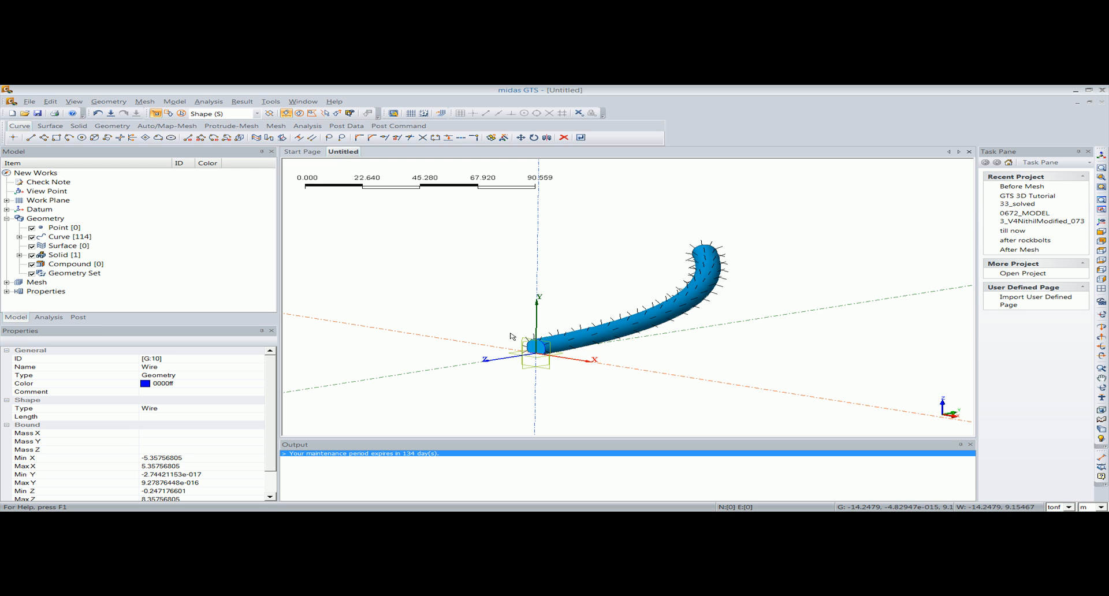
pyautogui.moveTo(510, 336); pyautogui.dragTo(547, 327, button='middle')
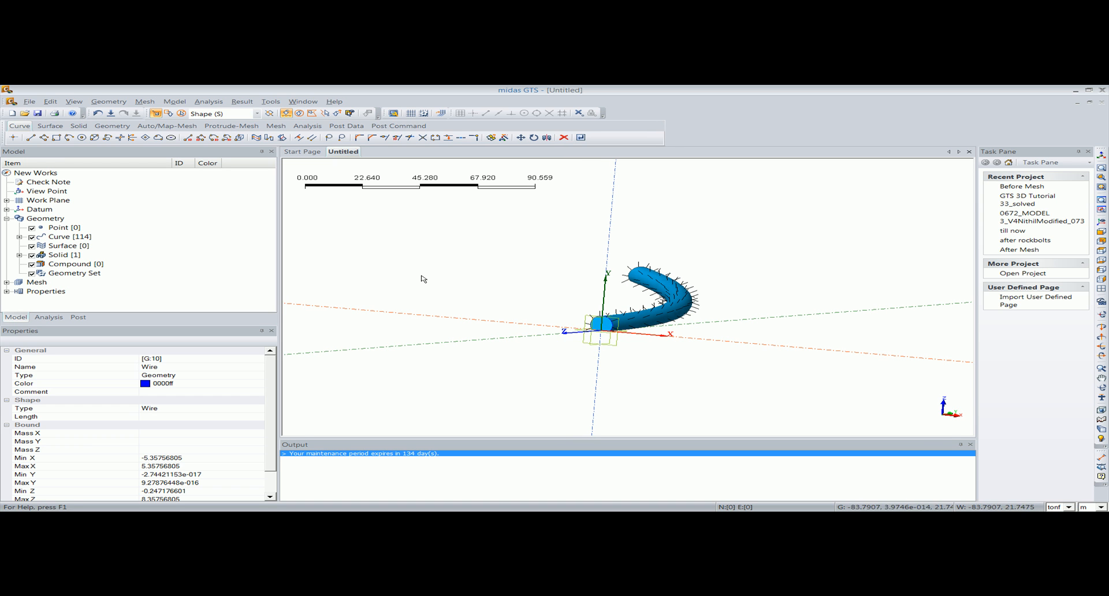
# - In front view, draw a rectangle of about 198 by 99 m around the tunnel with Make Face enabled
pyautogui.click(1103, 240)
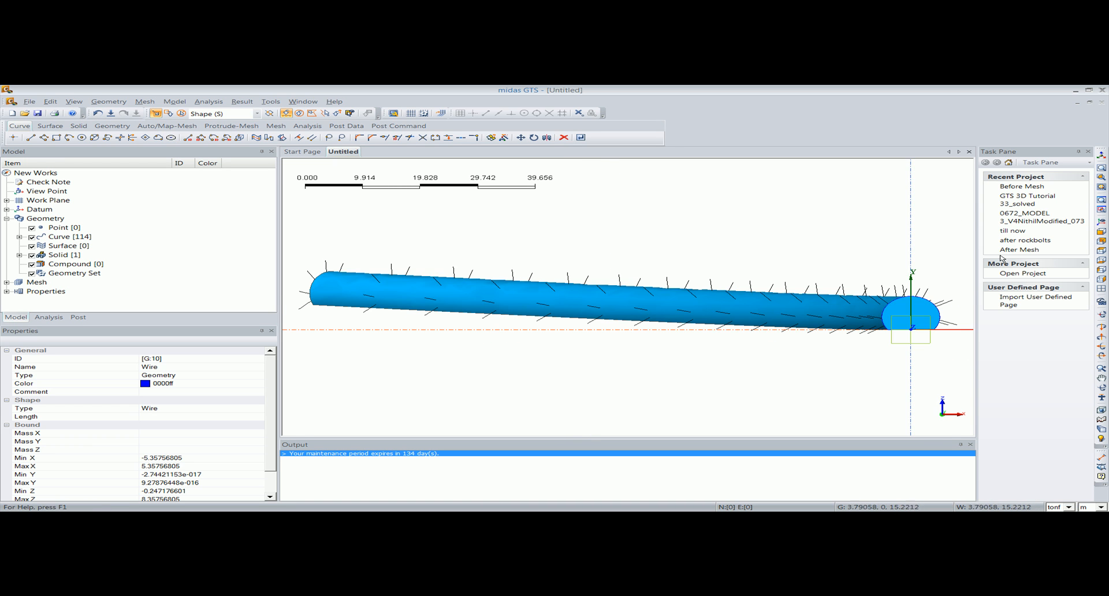
pyautogui.click(123, 104)
pyautogui.moveTo(121, 146)
pyautogui.moveTo(249, 146)
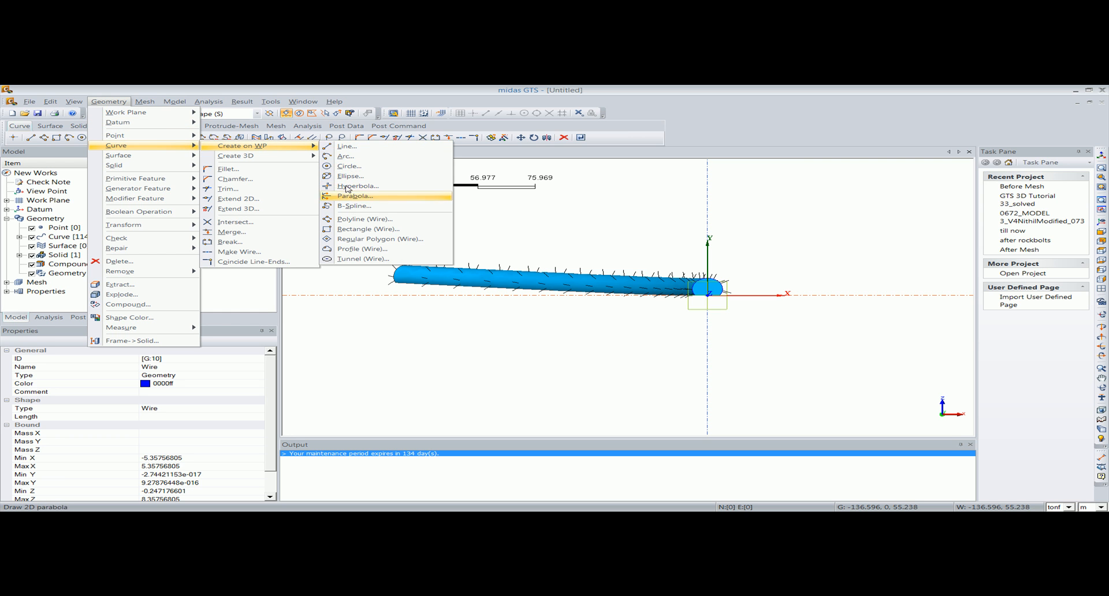
pyautogui.click(368, 229)
pyautogui.moveTo(86, 162); pyautogui.dragTo(114, 162)
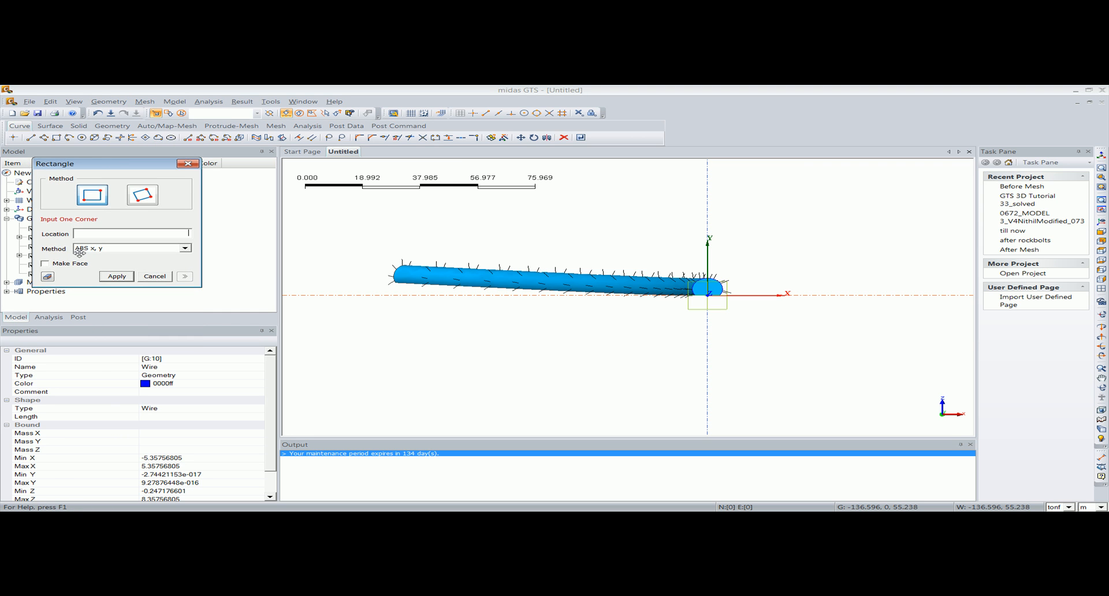
pyautogui.click(311, 182)
pyautogui.click(907, 395)
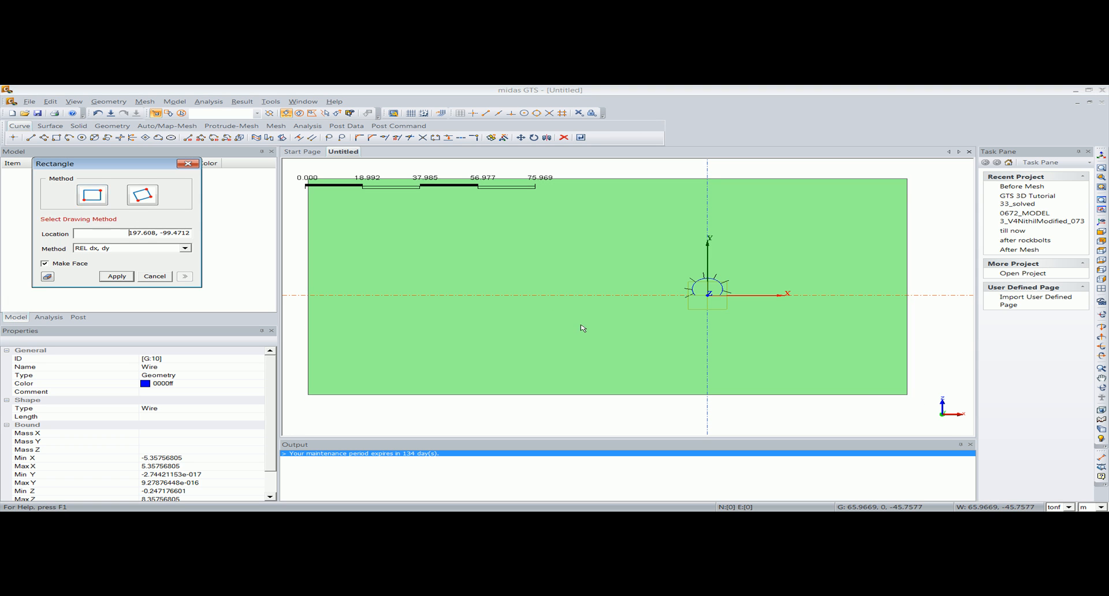
pyautogui.click(188, 165)
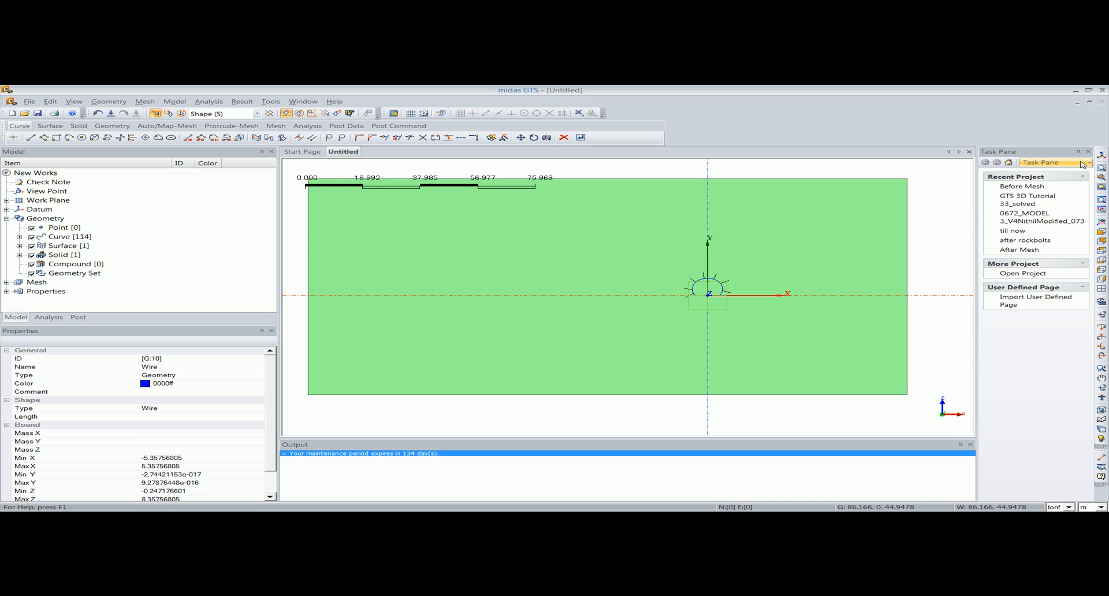
# - Extrude the rectangular face 200 m as a solid along the datum axis running in the tunnel's direction
pyautogui.click(1101, 156)
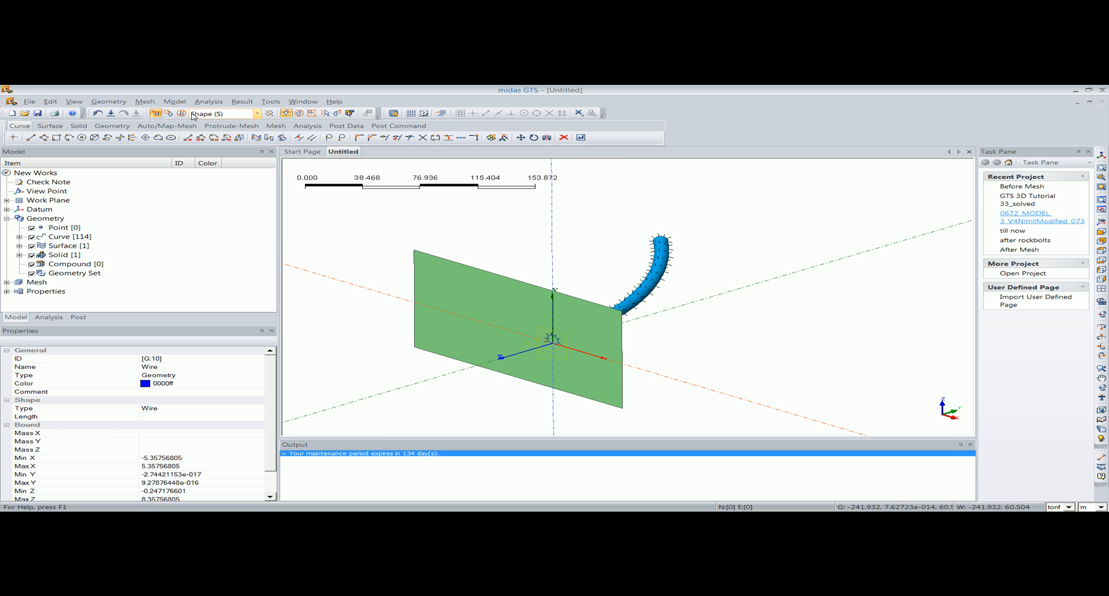
pyautogui.click(109, 101)
pyautogui.moveTo(129, 197)
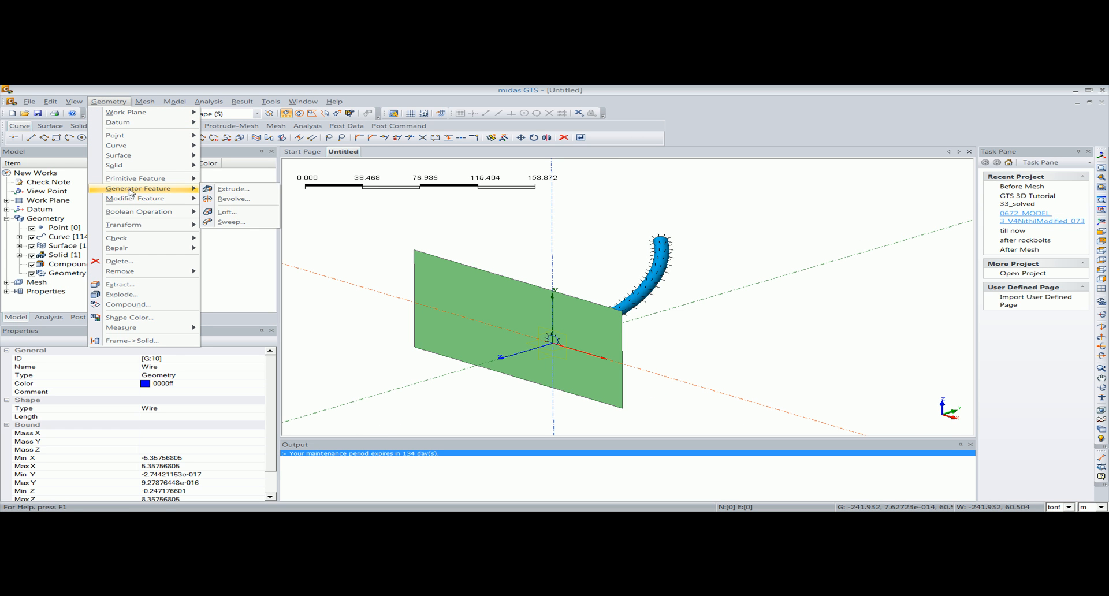
pyautogui.click(223, 190)
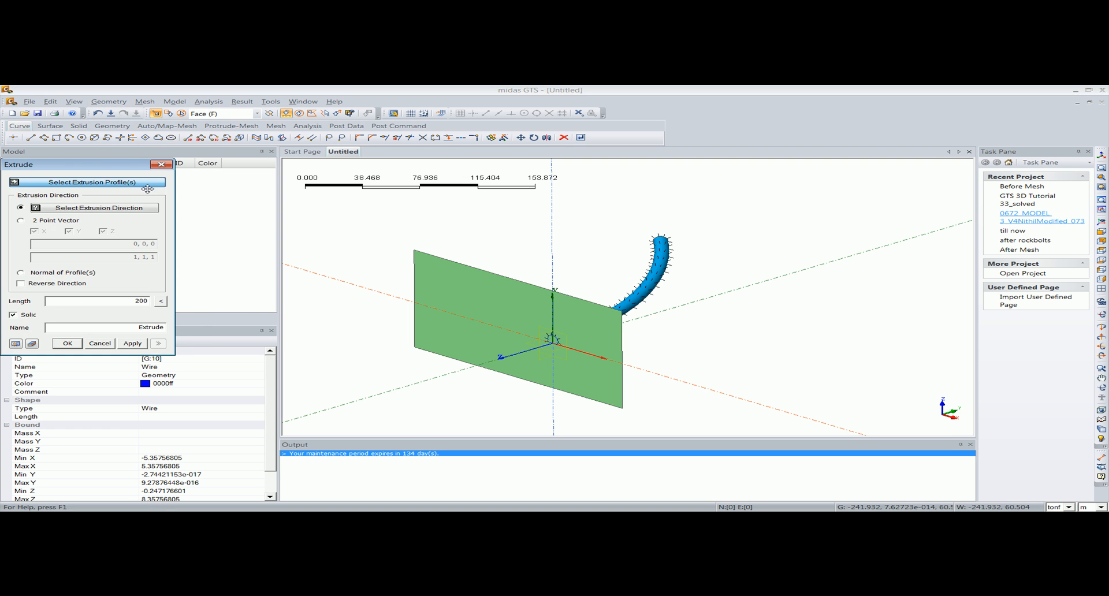
pyautogui.click(424, 264)
pyautogui.click(169, 215)
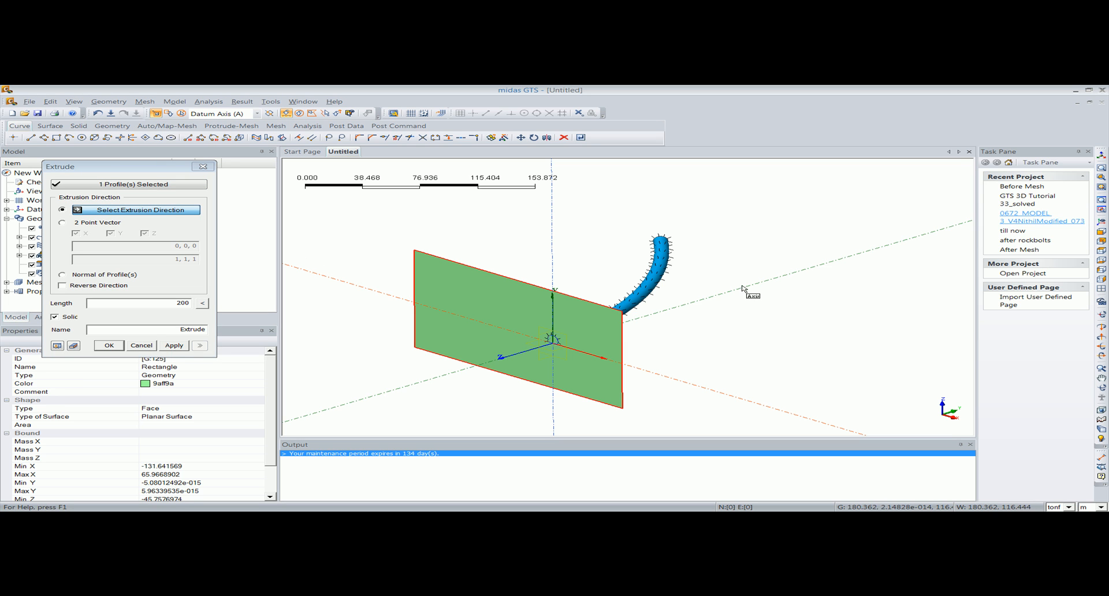
pyautogui.click(744, 288)
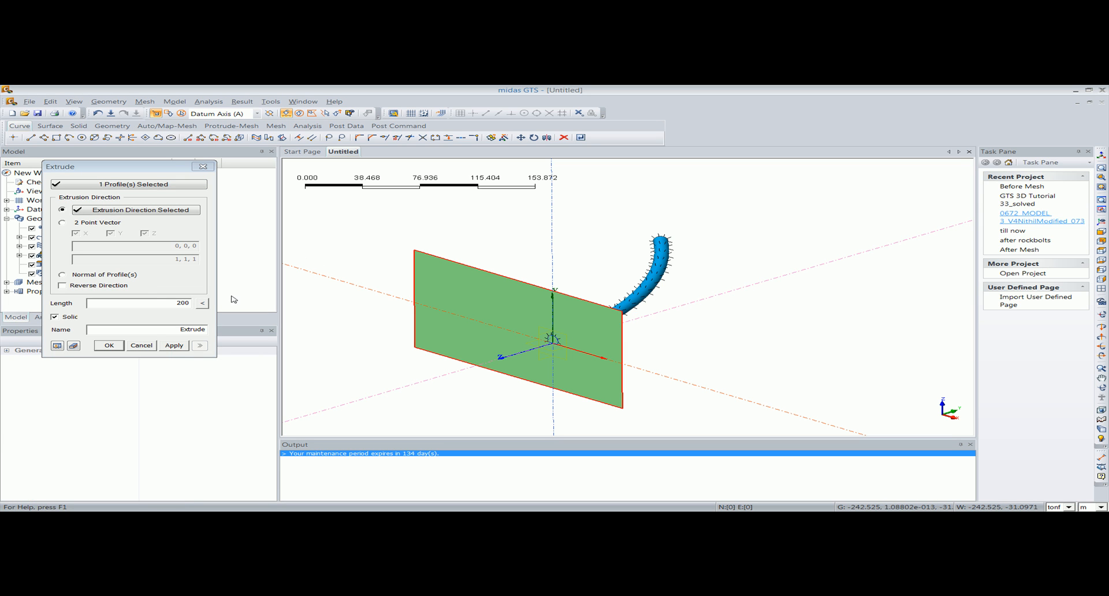
pyautogui.click(74, 346)
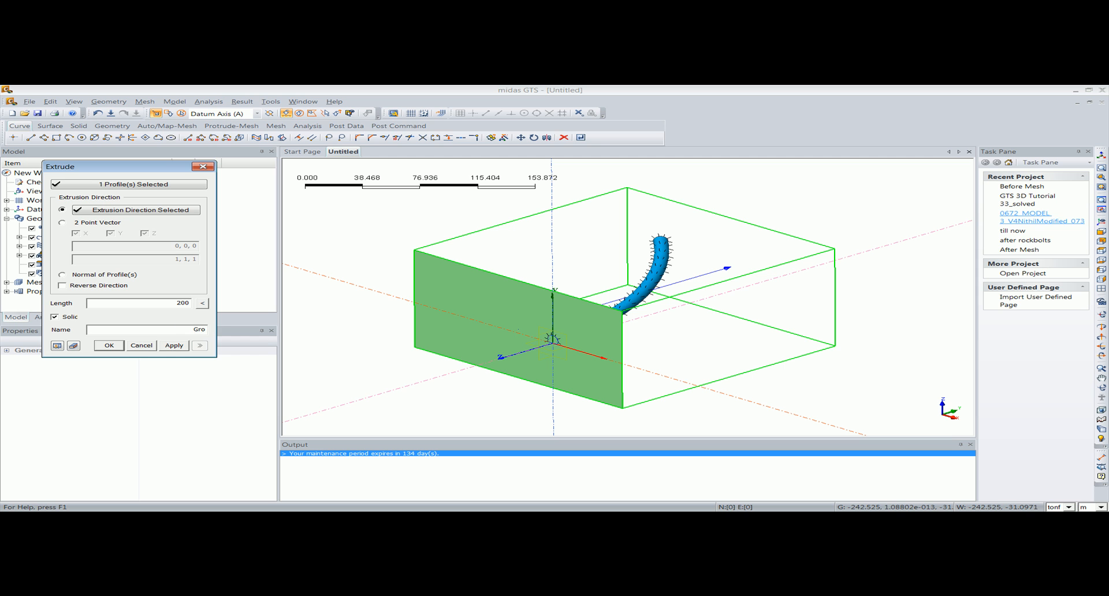
pyautogui.click(109, 345)
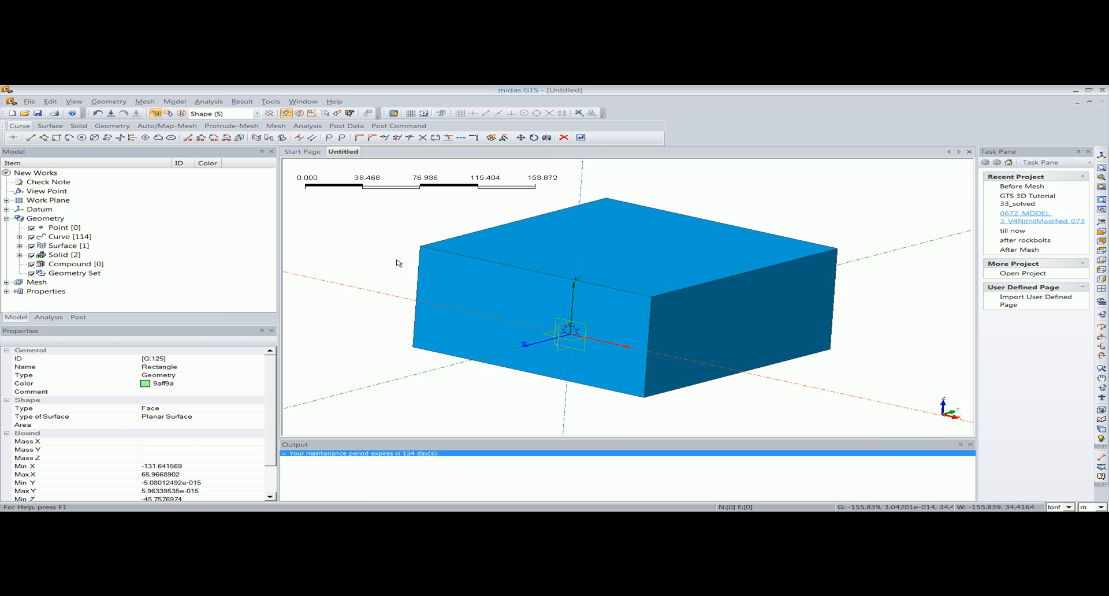
# - Set the extruded ground block's transparency level to 7
pyautogui.rightClick(499, 279)
pyautogui.click(535, 332)
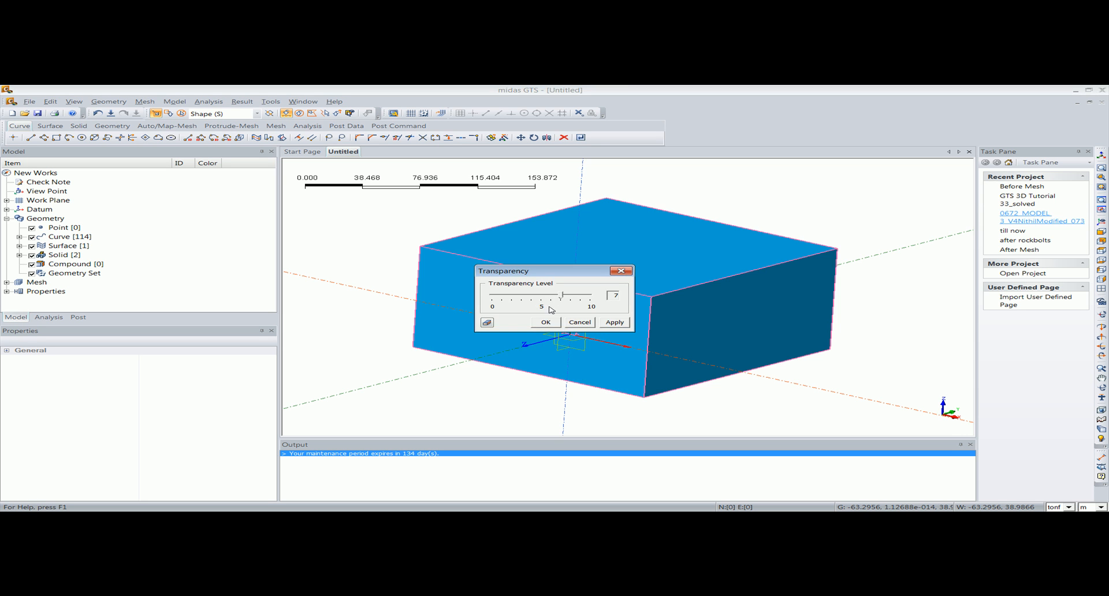
pyautogui.click(543, 324)
# - Delete the rectangular face left at the front of the ground block
pyautogui.scroll(-1, 500, 335)
pyautogui.moveTo(501, 335); pyautogui.dragTo(562, 340, button='middle')
pyautogui.click(503, 349)
pyautogui.press('Delete')
pyautogui.click(528, 335)
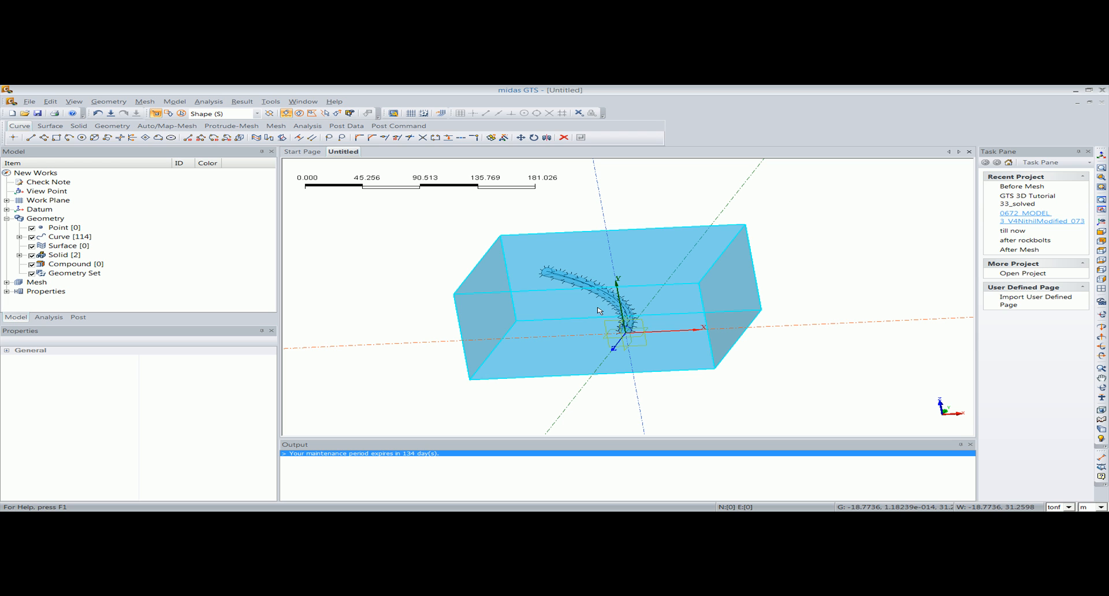
# - Cut the tunnel solid from the ground block with Boolean Cut, keeping the tunnel solid
pyautogui.moveTo(625, 334); pyautogui.dragTo(435, 274, button='middle')
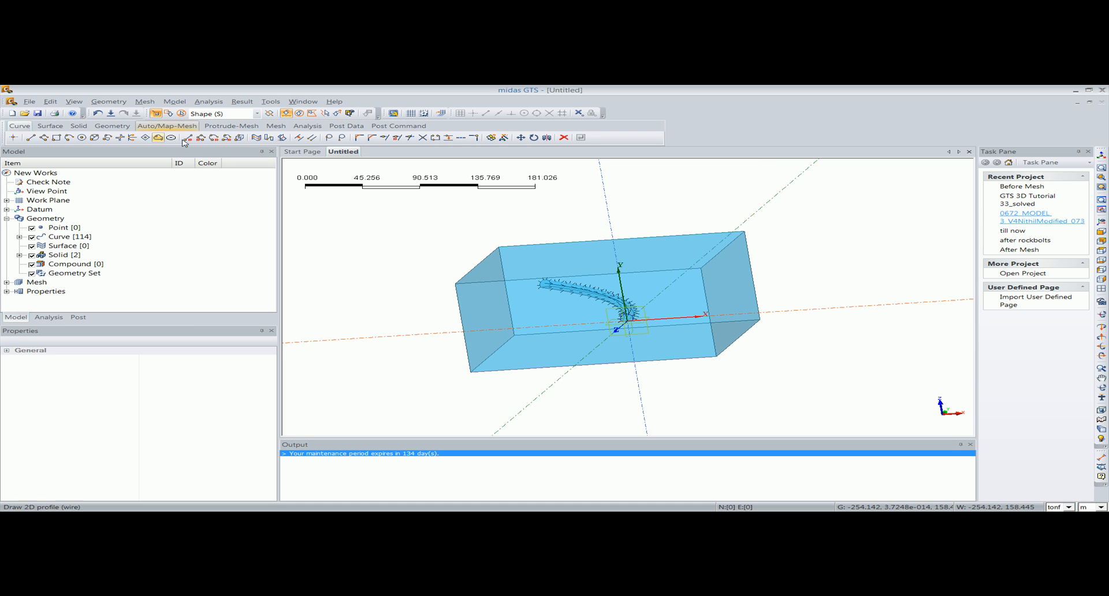
pyautogui.moveTo(559, 306); pyautogui.dragTo(589, 242, button='middle')
pyautogui.click(1104, 160)
pyautogui.click(119, 103)
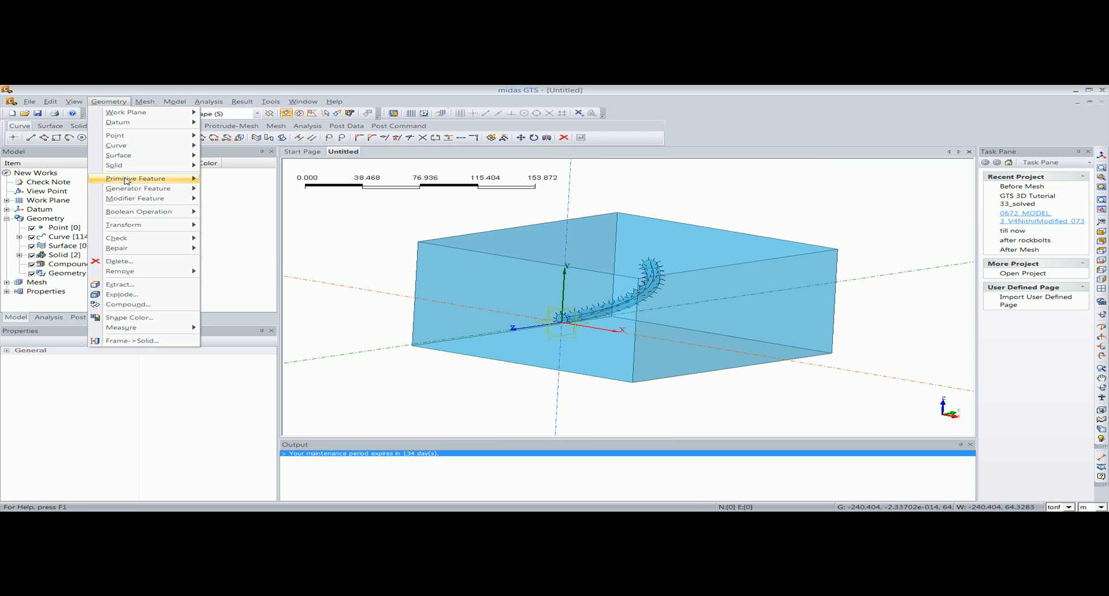
pyautogui.moveTo(168, 212)
pyautogui.click(243, 219)
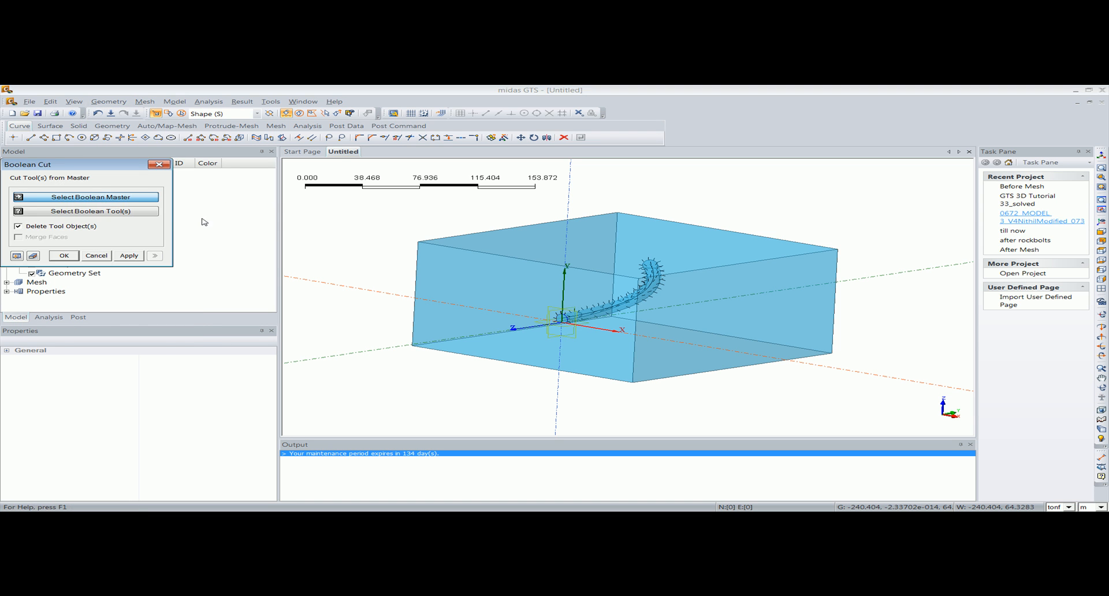
pyautogui.moveTo(87, 166); pyautogui.dragTo(252, 166)
pyautogui.click(484, 253)
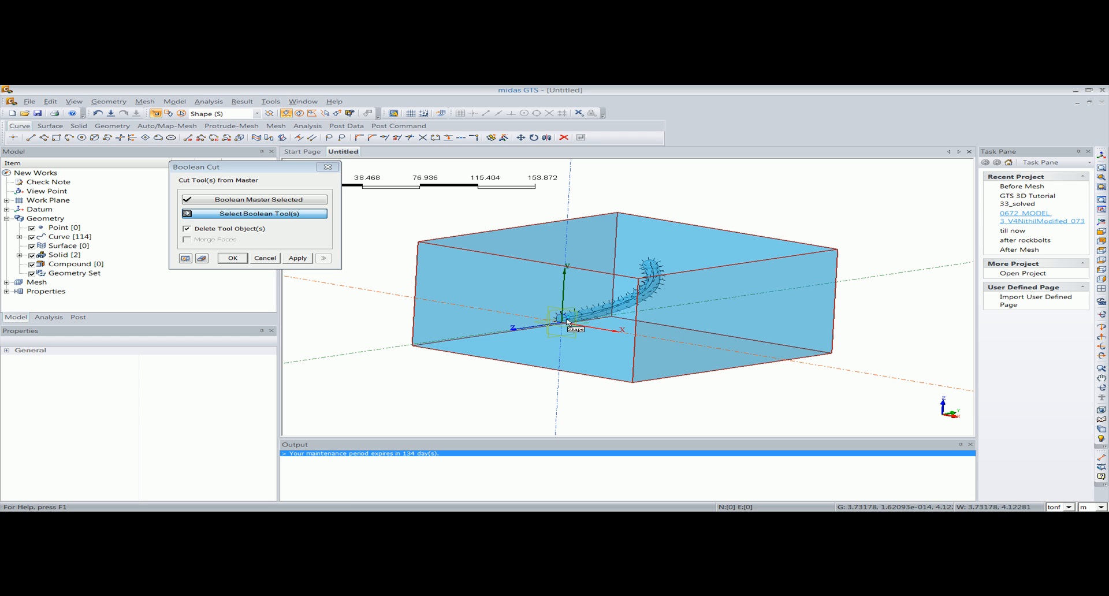
pyautogui.click(598, 321)
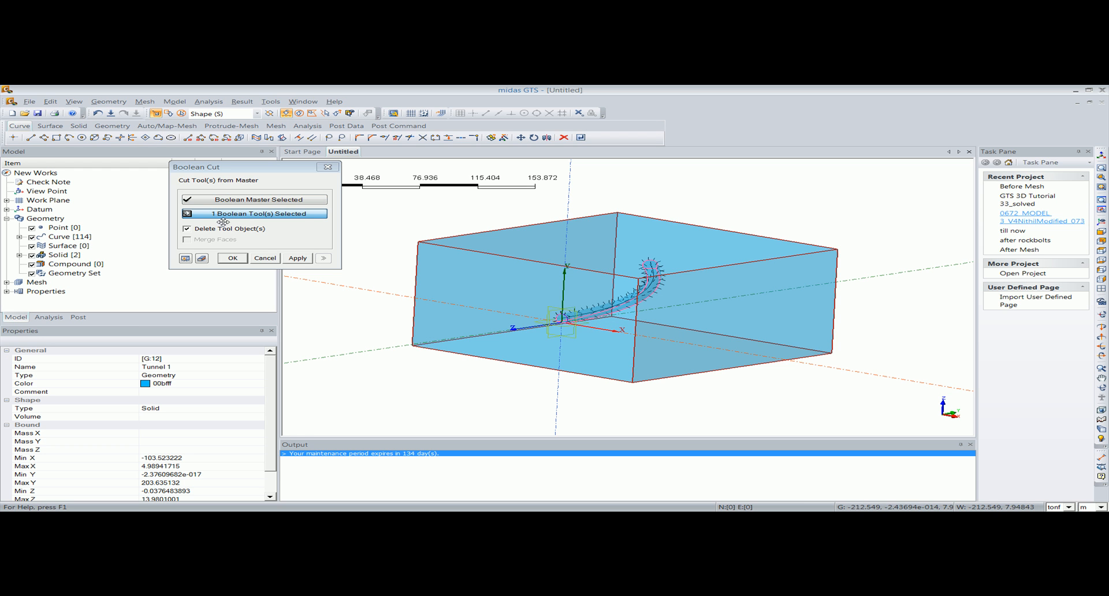
pyautogui.click(232, 258)
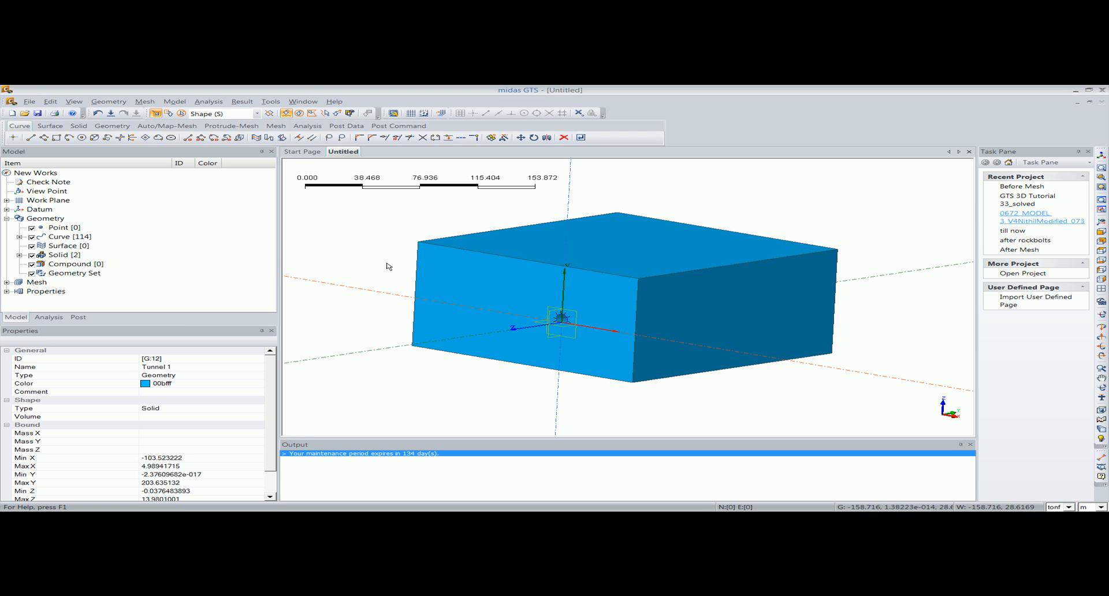
# - Make the cut ground block see-through again with transparency level 7
pyautogui.click(564, 291)
pyautogui.rightClick(565, 289)
pyautogui.click(606, 343)
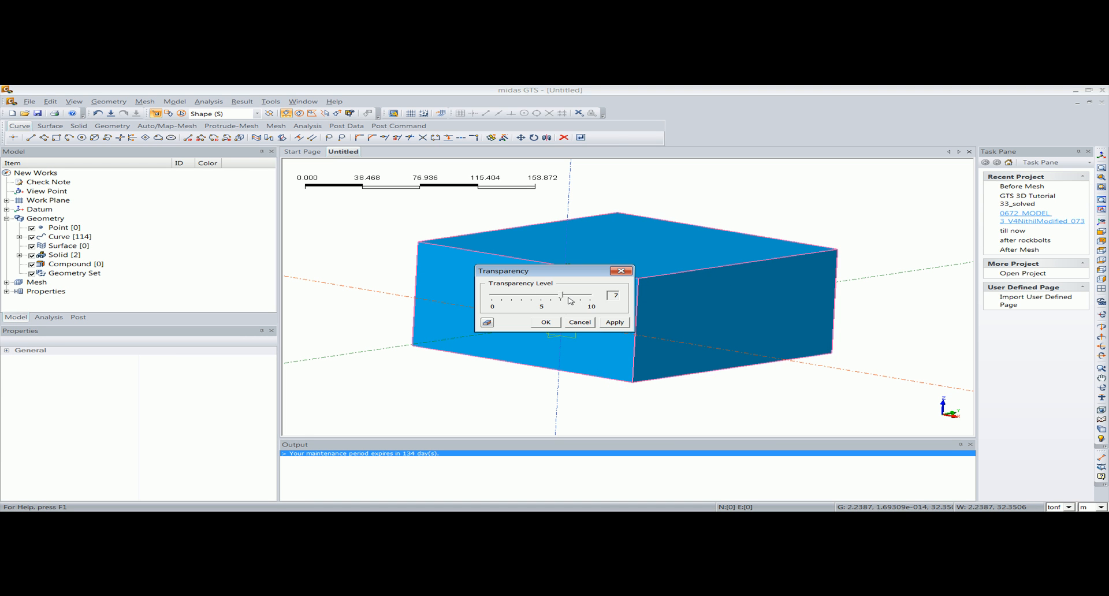
pyautogui.click(548, 326)
pyautogui.moveTo(440, 314); pyautogui.dragTo(529, 315, button='middle')
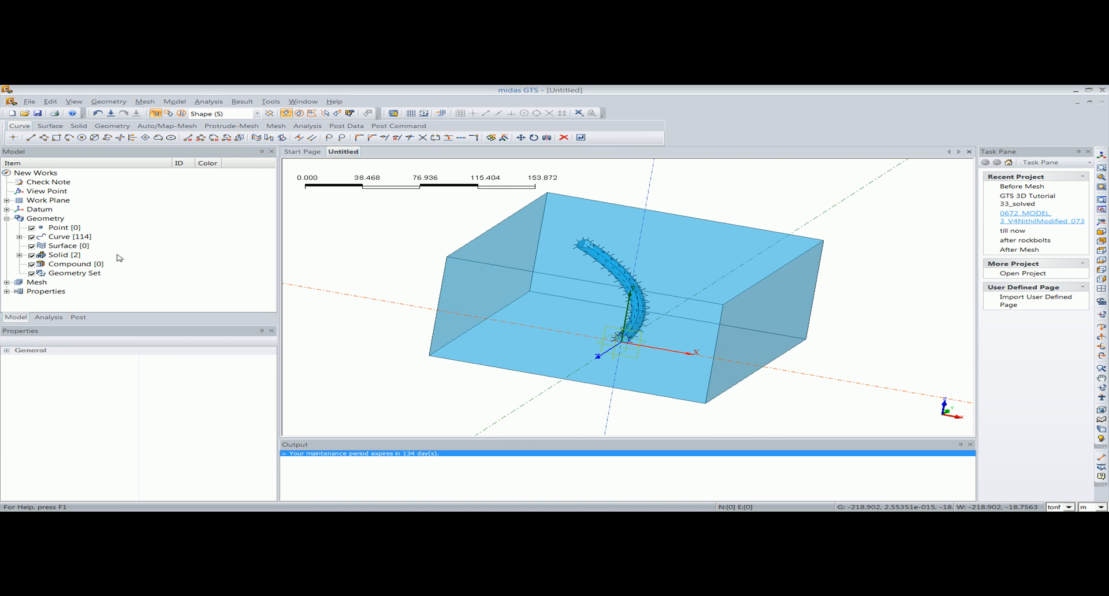
# - Hide the ground block so that only the tunnel solid and rock bolt lines are displayed
pyautogui.click(520, 280)
pyautogui.rightClick(518, 279)
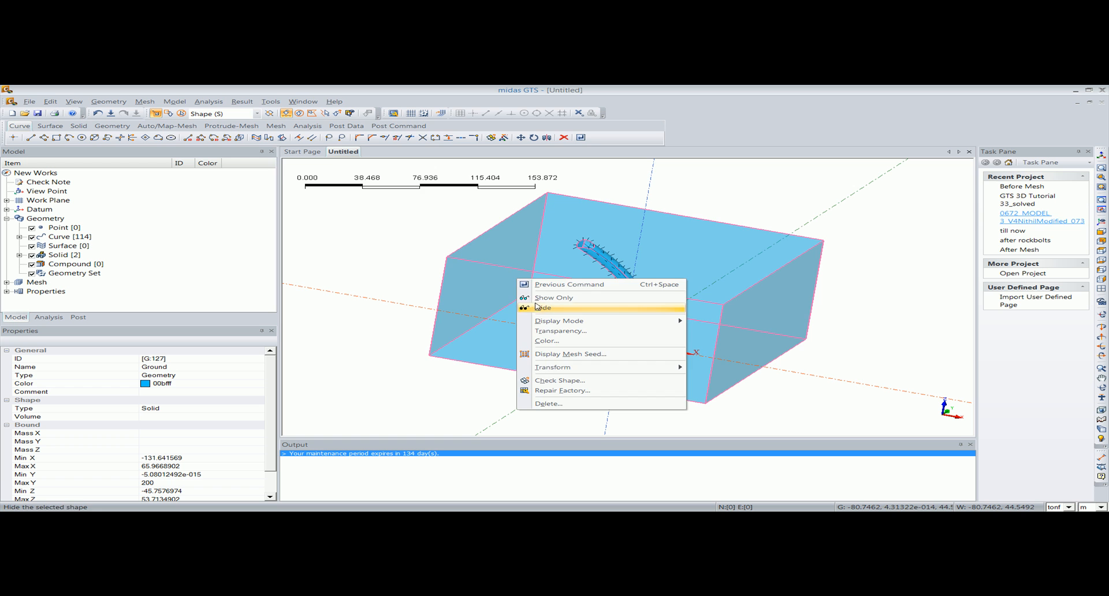
pyautogui.click(539, 310)
pyautogui.moveTo(538, 310); pyautogui.dragTo(514, 305, button='middle')
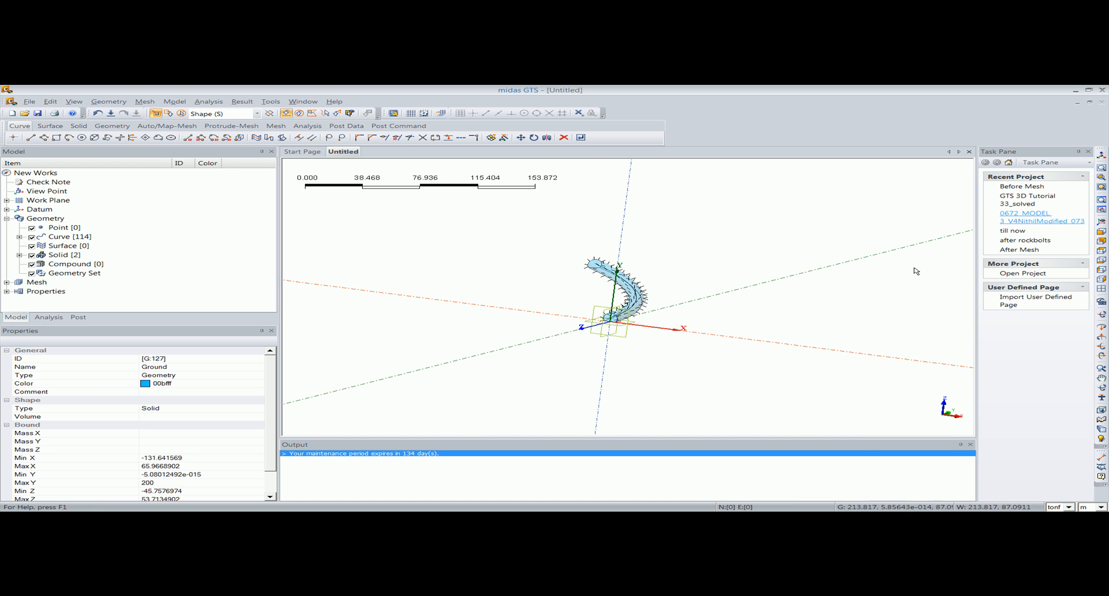
pyautogui.moveTo(780, 280); pyautogui.dragTo(505, 314, button='middle')
pyautogui.scroll(4, 579, 336)
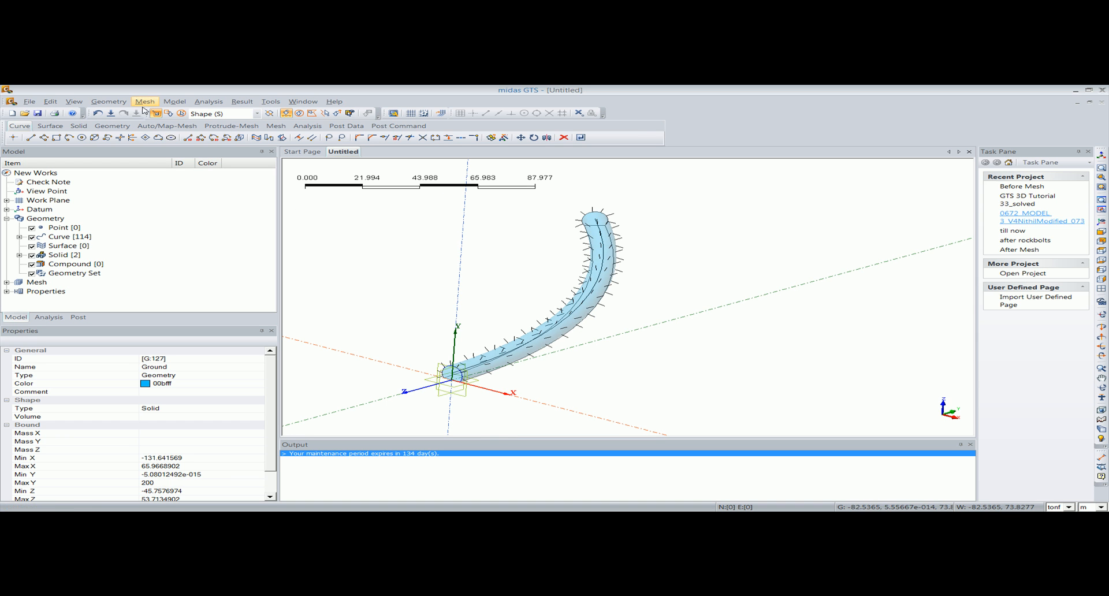
# - Draw a rectangular face about 29.5 m wide and 26 m high on the work plane, enclosing the tunnel's front portal and its rock bolts
pyautogui.click(1102, 231)
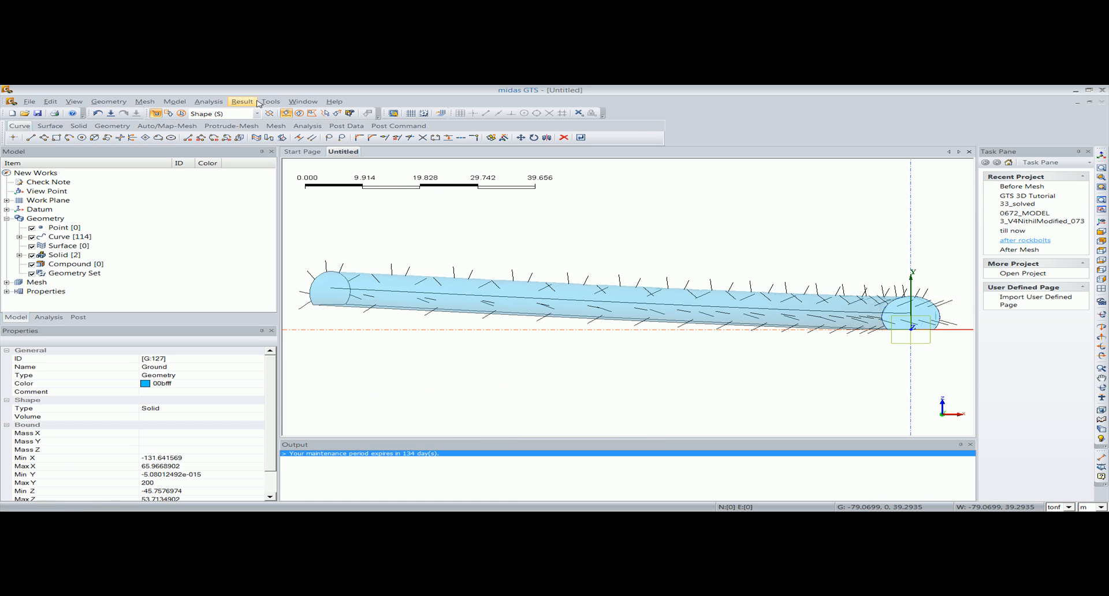
pyautogui.click(109, 102)
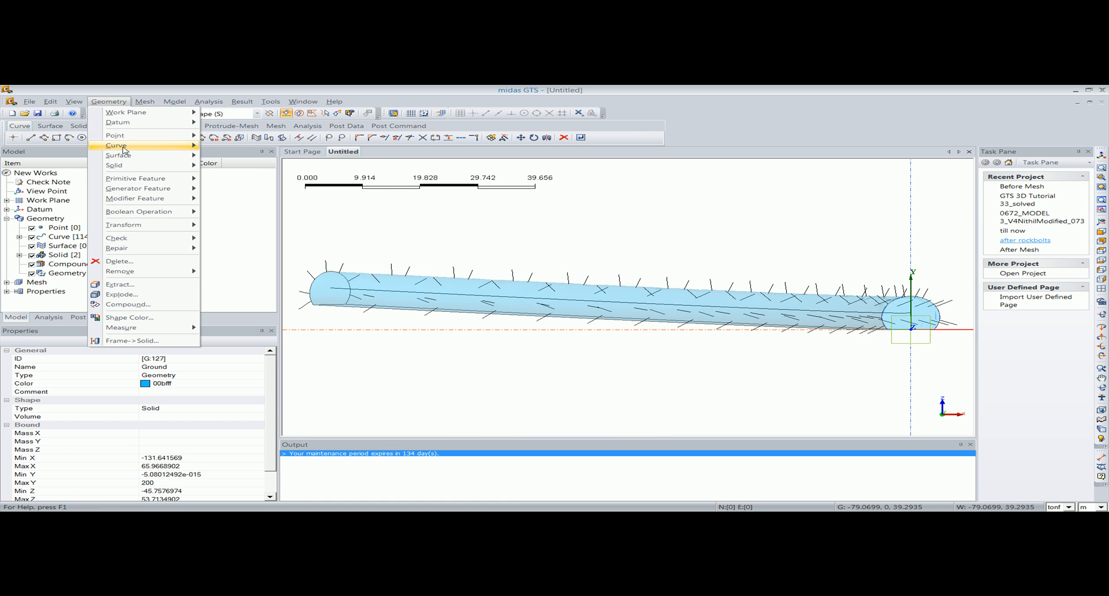
pyautogui.moveTo(124, 146)
pyautogui.moveTo(252, 146)
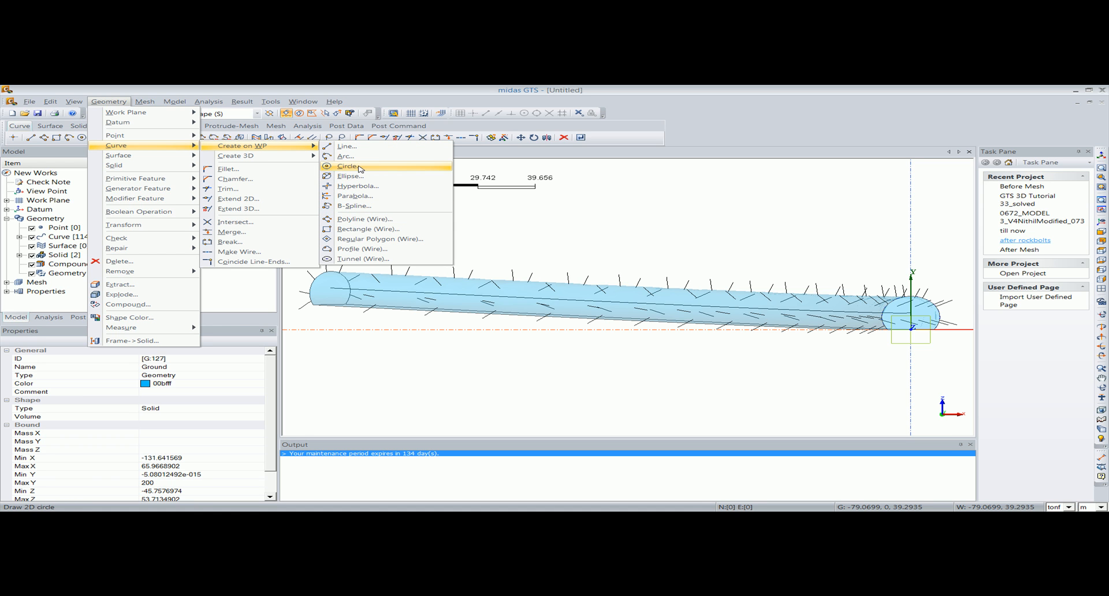
pyautogui.click(372, 228)
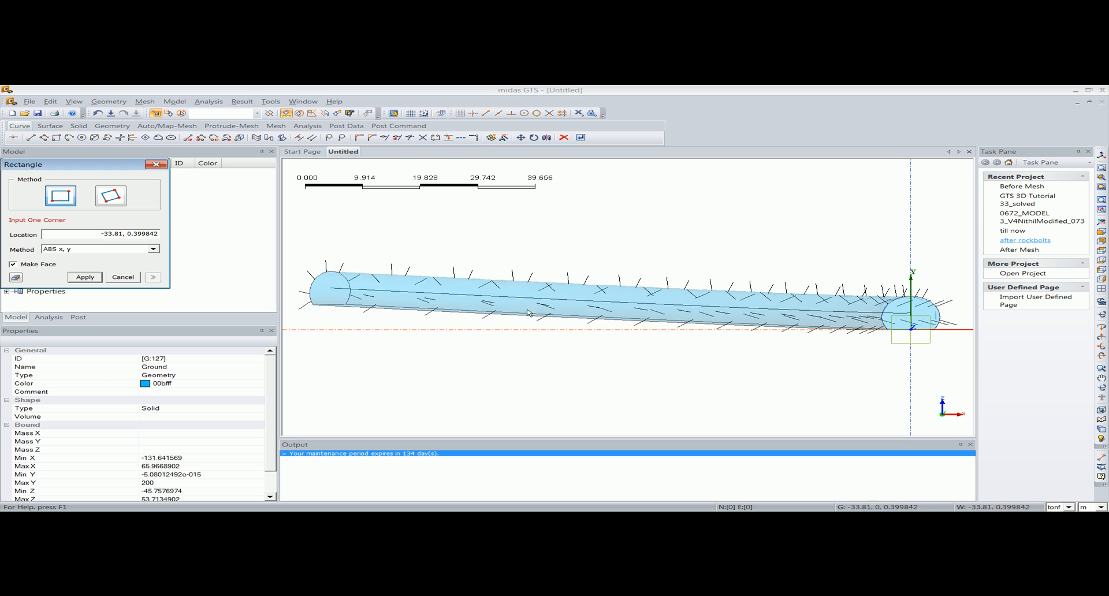
pyautogui.click(797, 255)
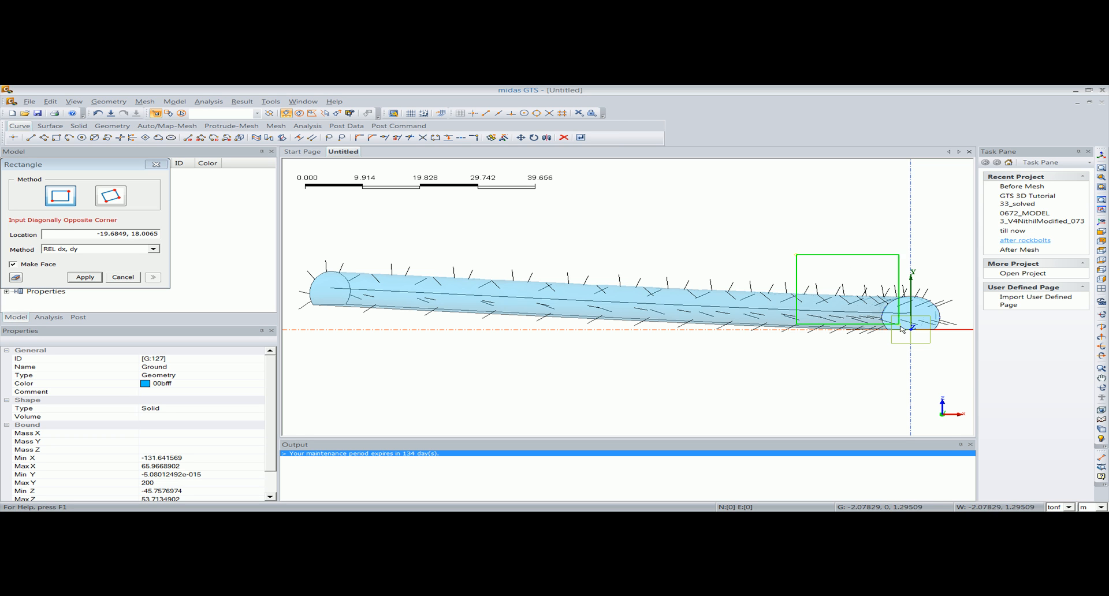
pyautogui.click(969, 364)
pyautogui.click(150, 167)
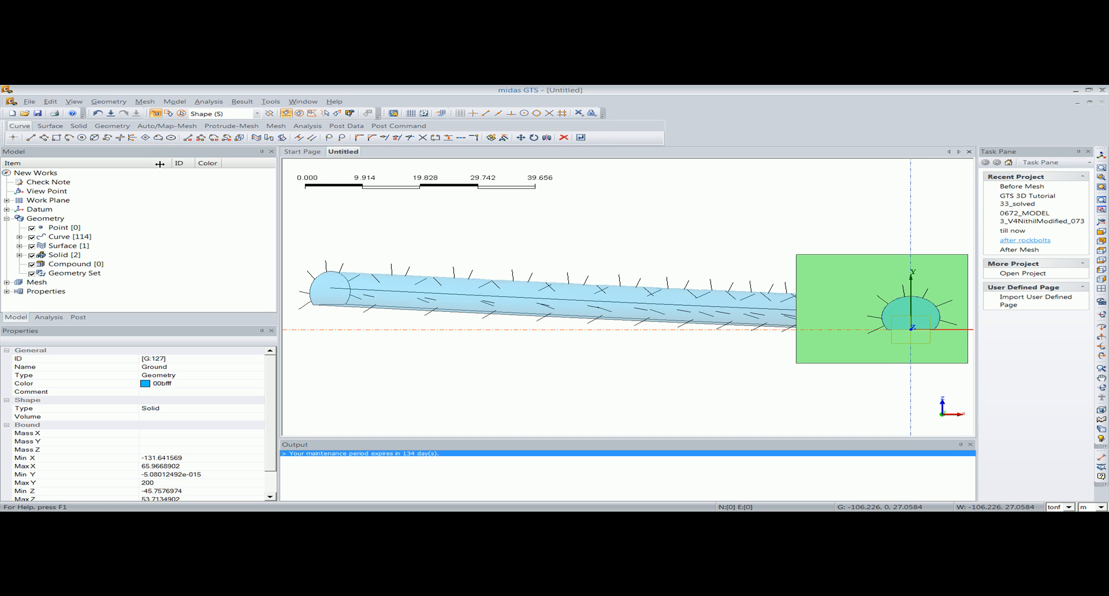
# - Sweep-translate the rectangular face along the tunnel's arc guide curve using 15 divisions with tangential sweep
pyautogui.click(1101, 168)
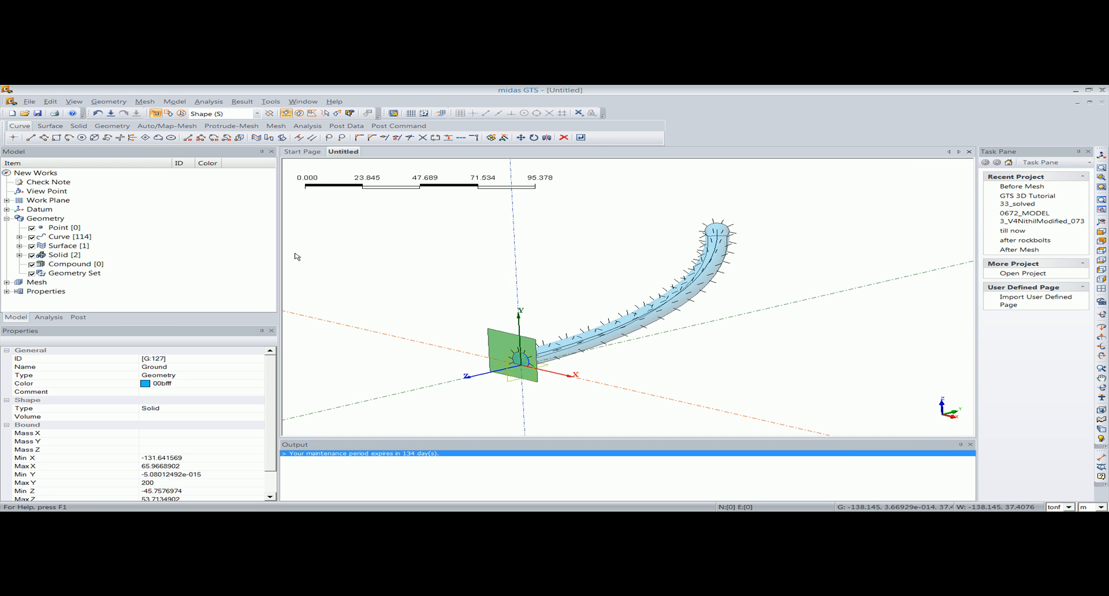
pyautogui.click(109, 101)
pyautogui.moveTo(154, 224)
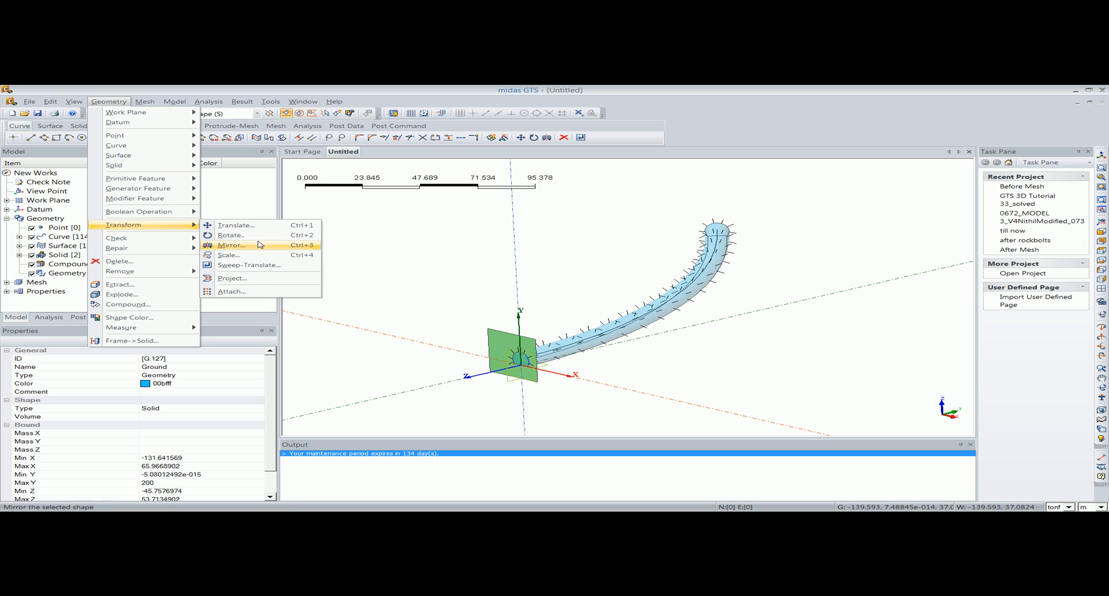
pyautogui.click(231, 267)
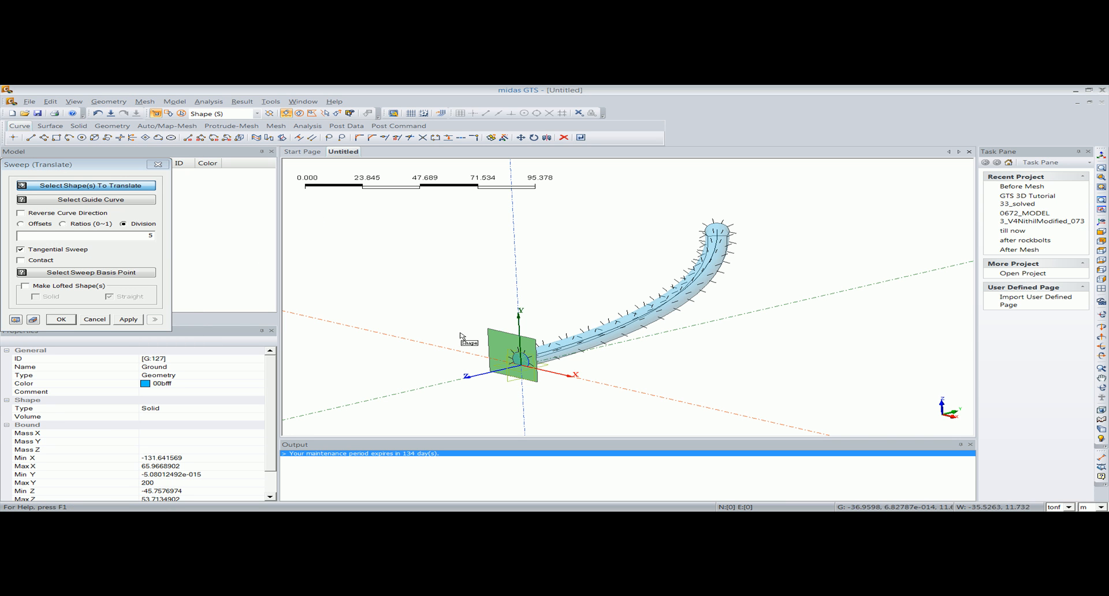
pyautogui.click(506, 341)
pyautogui.moveTo(97, 175); pyautogui.dragTo(163, 173)
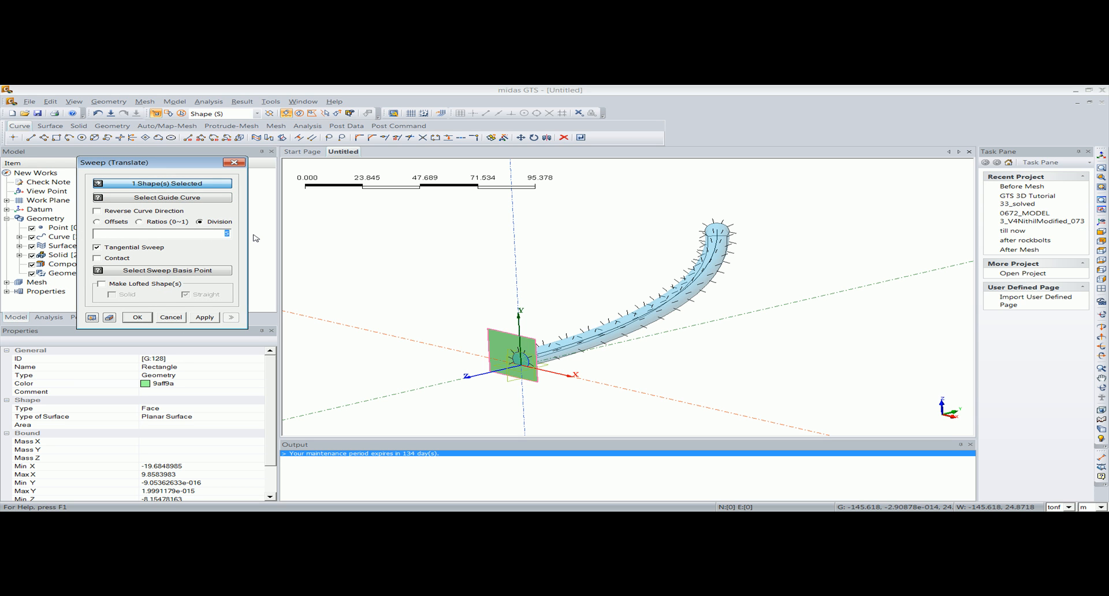
pyautogui.click(197, 198)
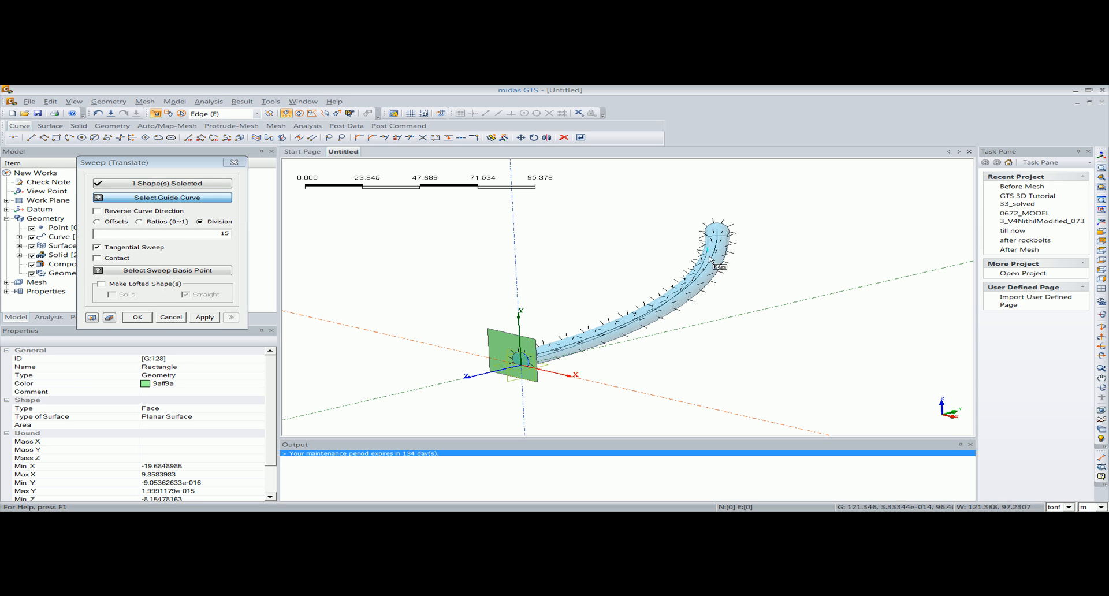
pyautogui.click(721, 241)
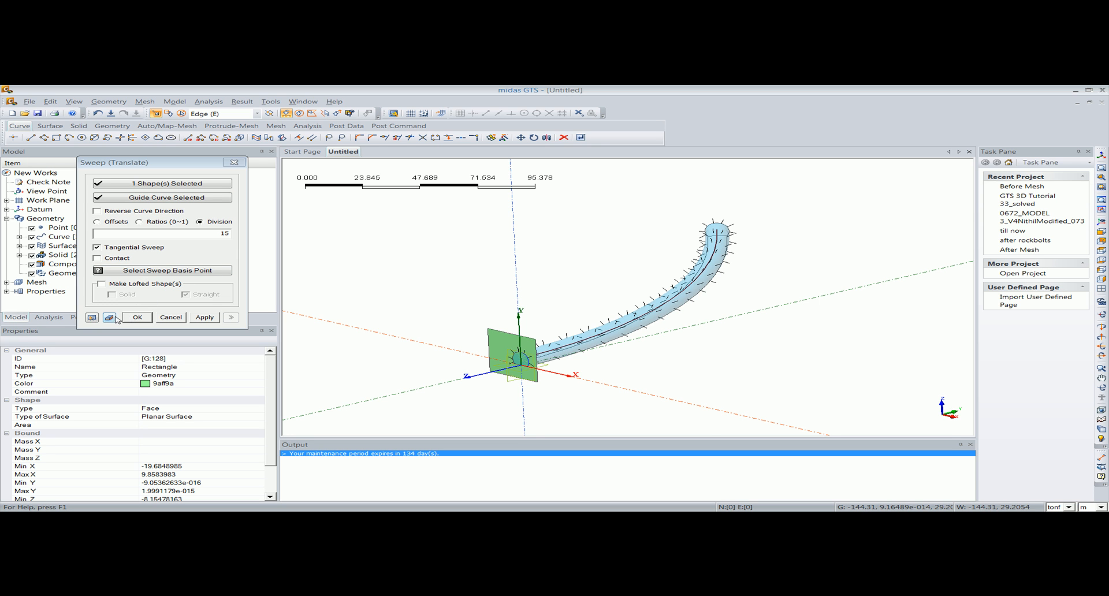
pyautogui.click(96, 318)
pyautogui.moveTo(503, 335); pyautogui.dragTo(410, 321, button='middle')
pyautogui.click(132, 318)
pyautogui.moveTo(649, 343); pyautogui.dragTo(679, 362, button='middle')
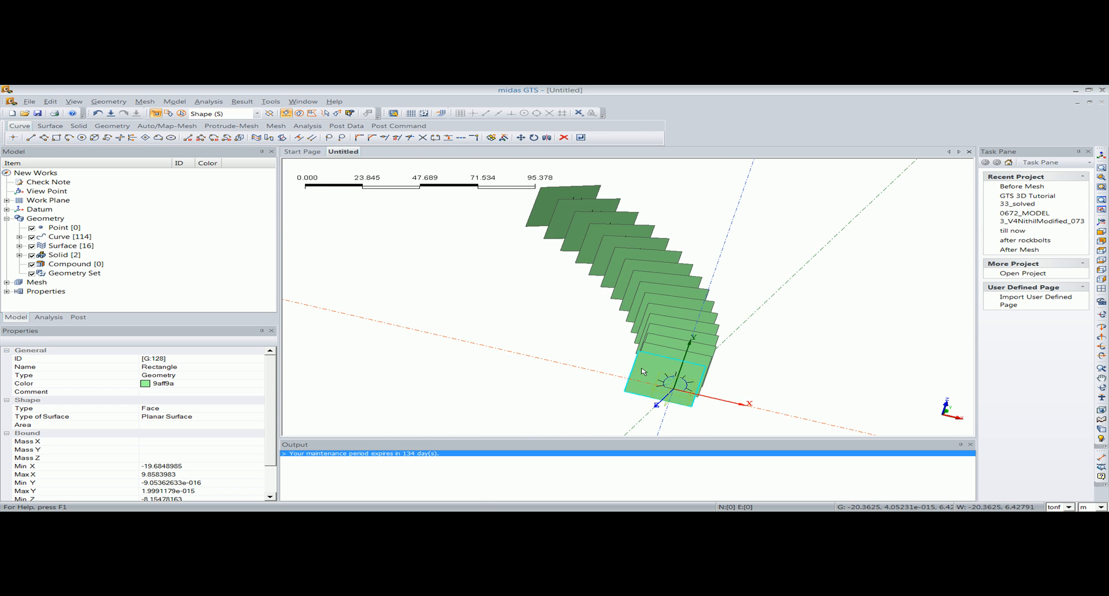
pyautogui.moveTo(527, 369); pyautogui.dragTo(669, 367, button='middle')
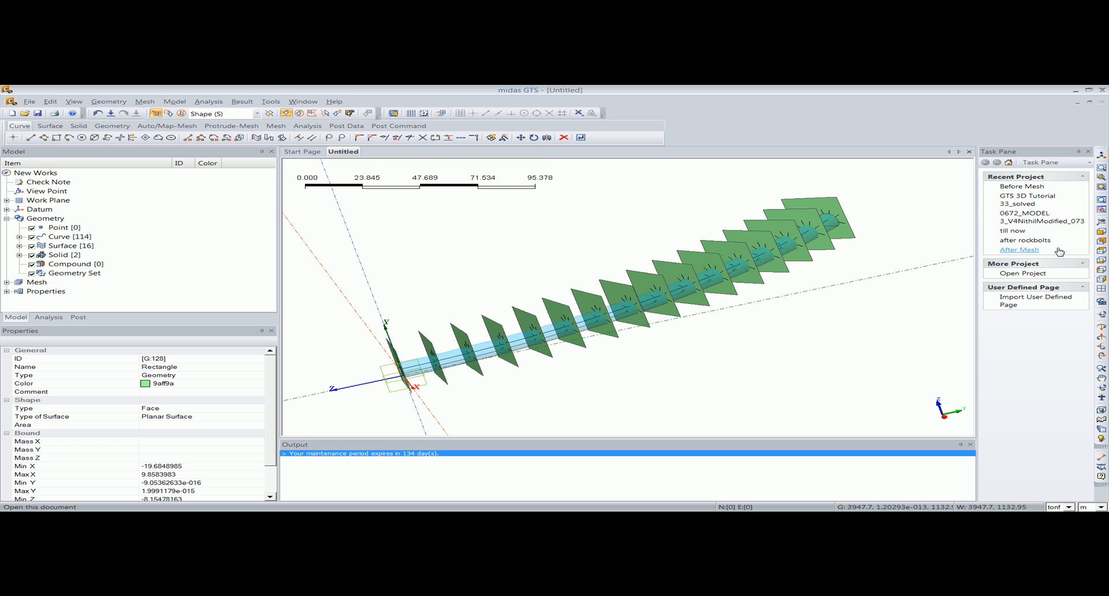
# - Begin a Divide Solid by Surface operation with the tunnel solid as the solid to divide
pyautogui.click(1102, 156)
pyautogui.moveTo(670, 289); pyautogui.dragTo(523, 298, button='middle')
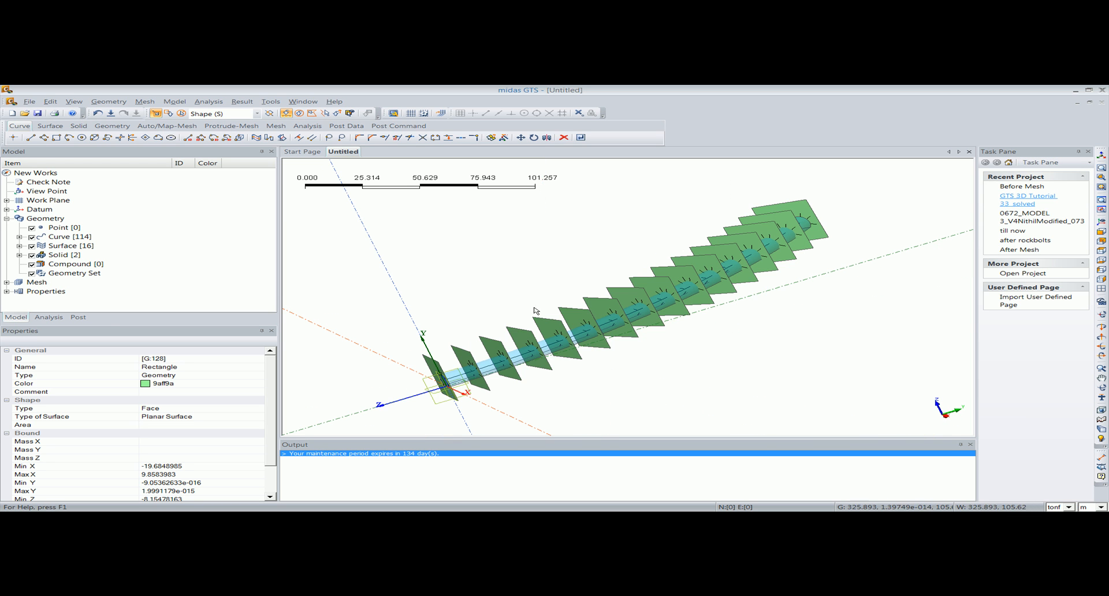
pyautogui.click(108, 101)
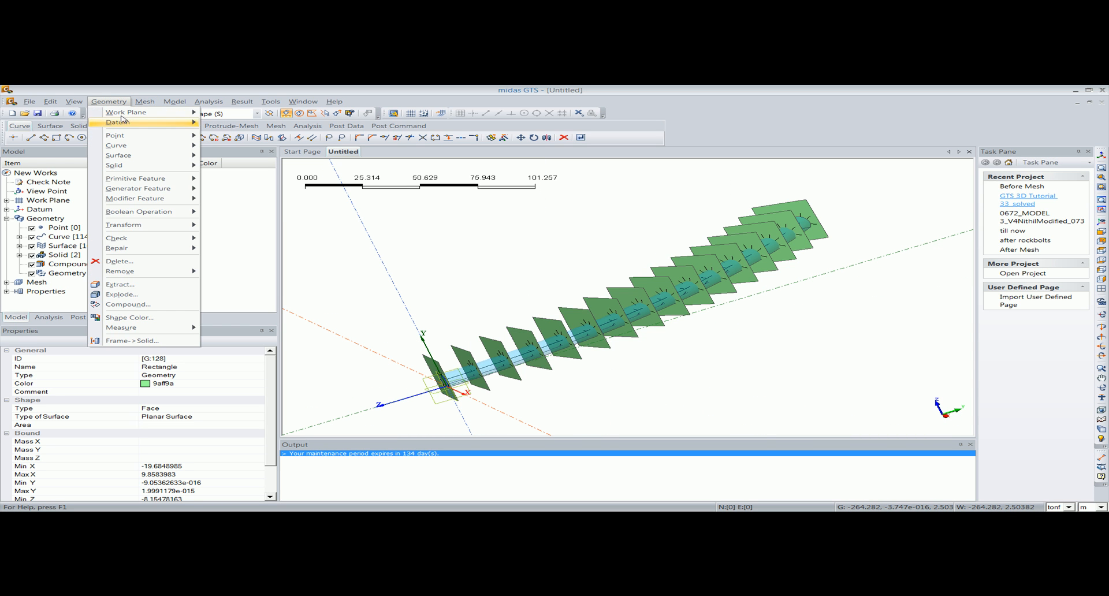
pyautogui.moveTo(161, 193)
pyautogui.moveTo(167, 166)
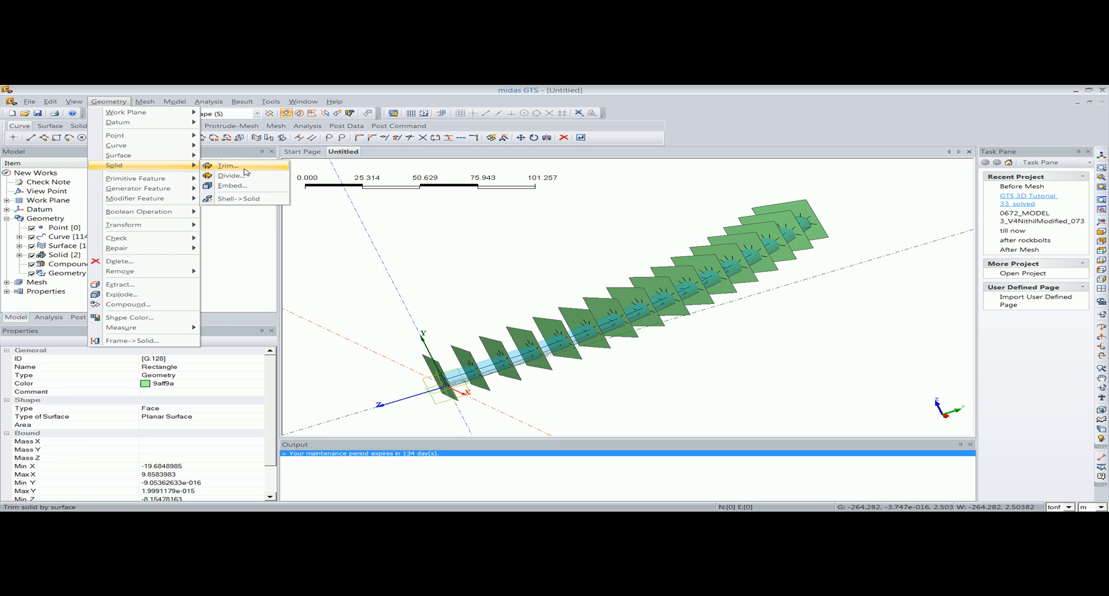
pyautogui.click(231, 176)
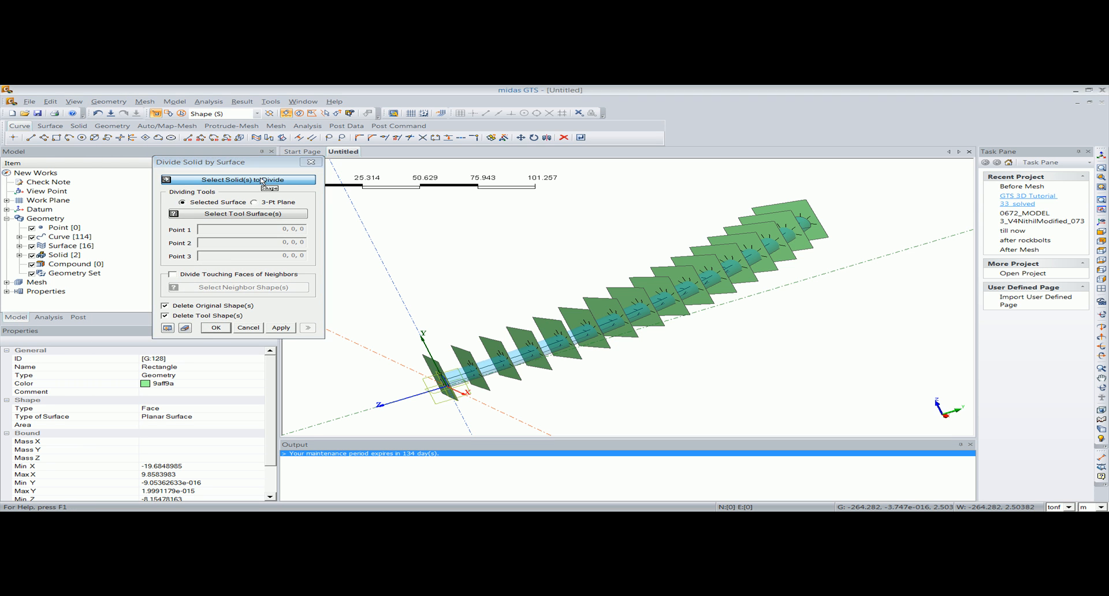
pyautogui.click(561, 343)
pyautogui.click(261, 215)
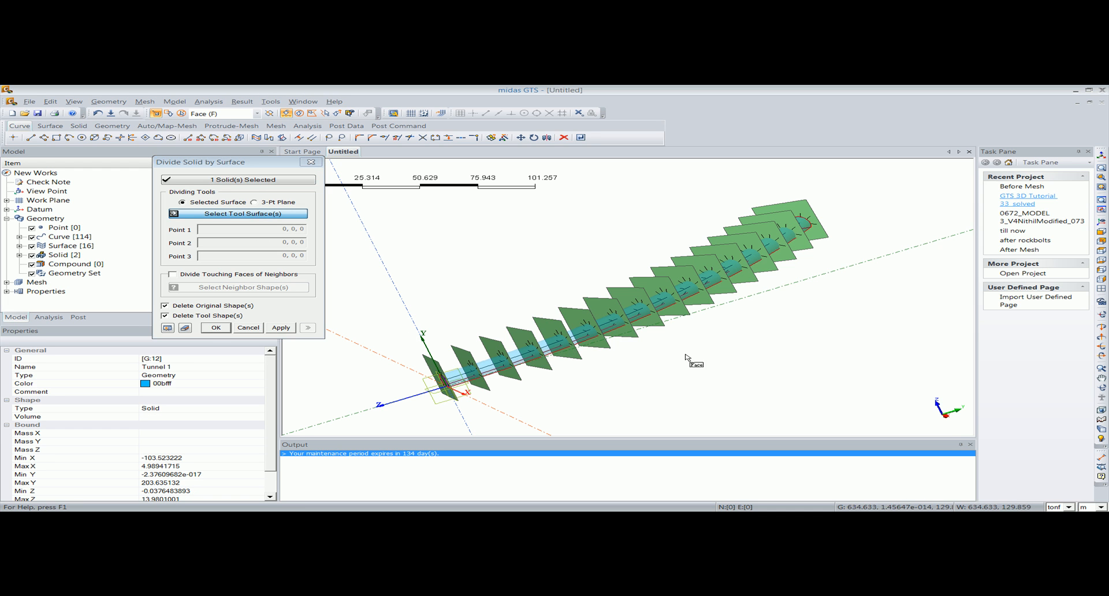
# - Choose the 14 intermediate rectangular faces along the tunnel as dividing tool surfaces, leaving out the two end faces
pyautogui.moveTo(744, 370); pyautogui.dragTo(684, 375, button='middle')
pyautogui.moveTo(749, 348); pyautogui.dragTo(704, 359, button='middle')
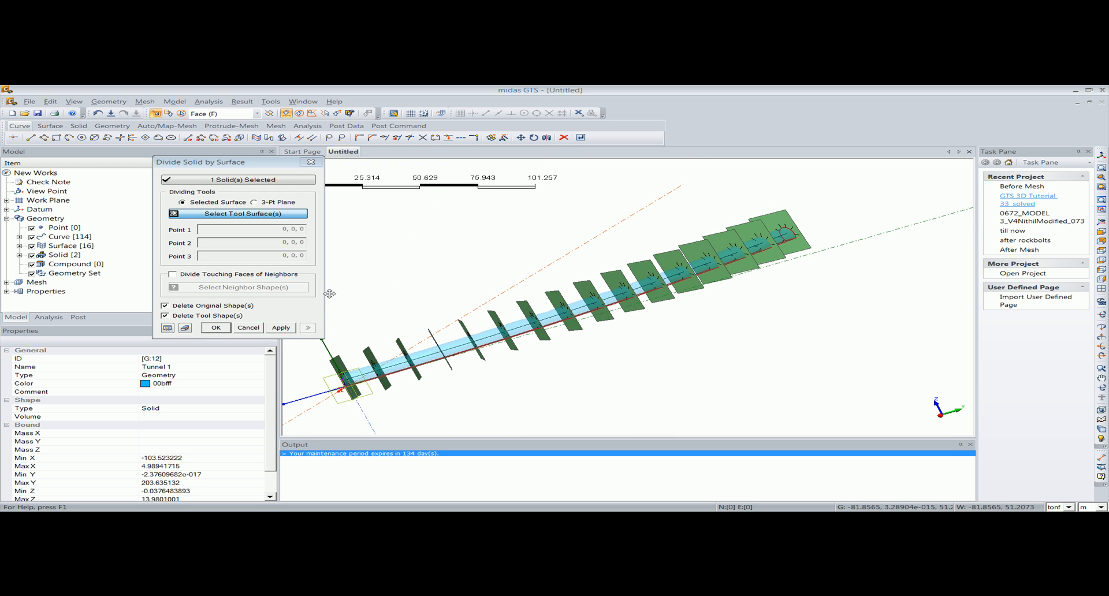
pyautogui.moveTo(357, 307); pyautogui.dragTo(524, 401)
pyautogui.click(377, 368)
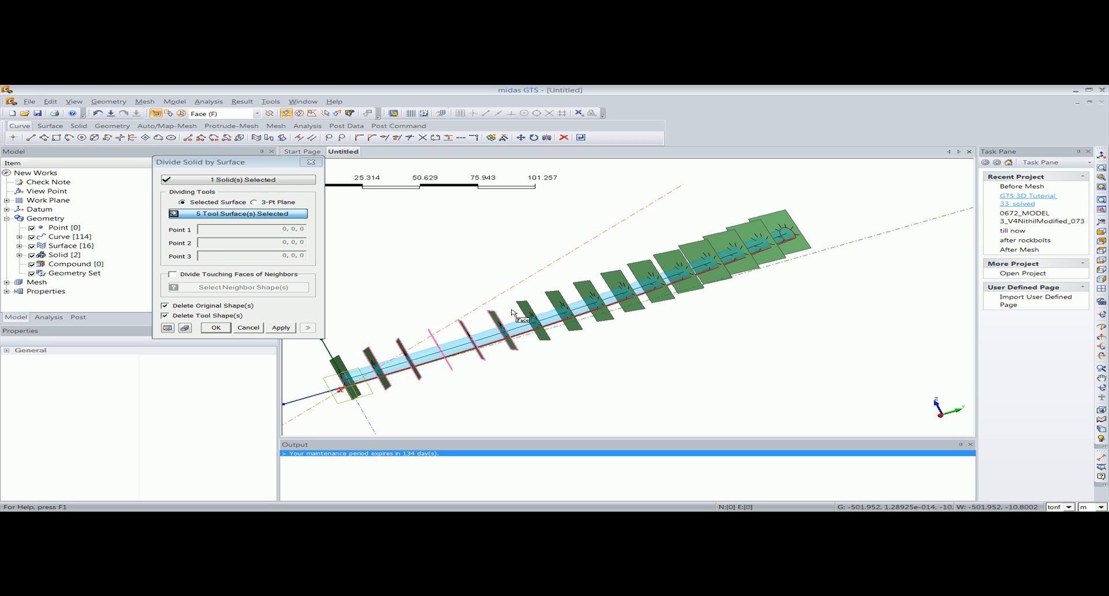
pyautogui.click(532, 315)
pyautogui.click(560, 305)
pyautogui.click(591, 295)
pyautogui.click(610, 279)
pyautogui.click(644, 268)
pyautogui.click(672, 259)
pyautogui.click(700, 246)
pyautogui.click(716, 235)
pyautogui.click(743, 225)
pyautogui.moveTo(739, 290); pyautogui.dragTo(812, 308, button='middle')
pyautogui.click(1104, 154)
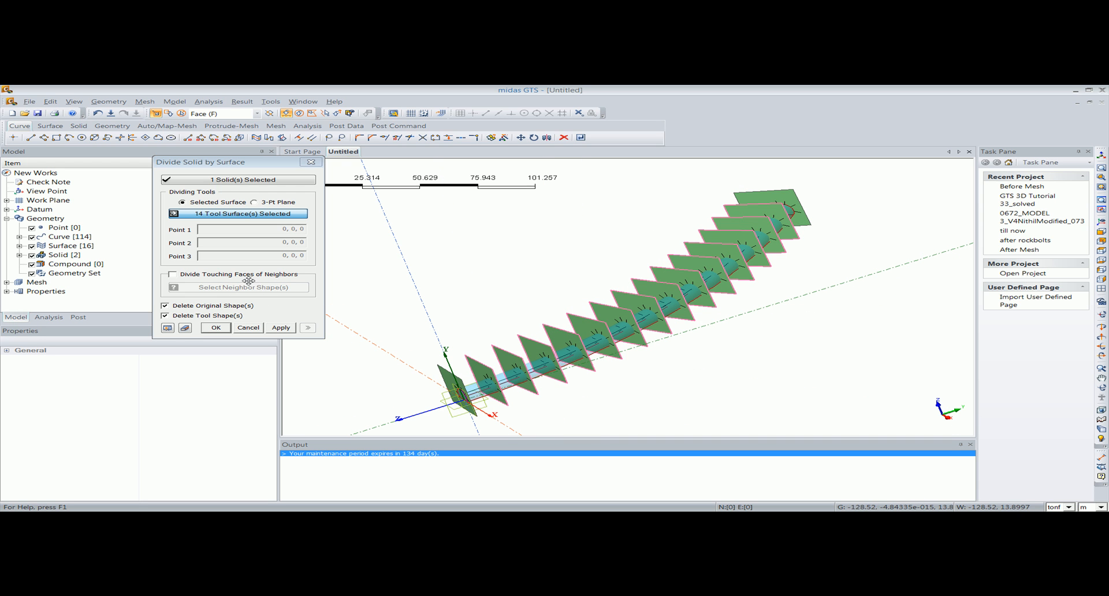
# - Divide the tunnel solid, including touching faces of neighbors with the ground block as the neighbor shape, and delete the original and tool shapes
pyautogui.click(191, 275)
pyautogui.moveTo(204, 162); pyautogui.dragTo(265, 153)
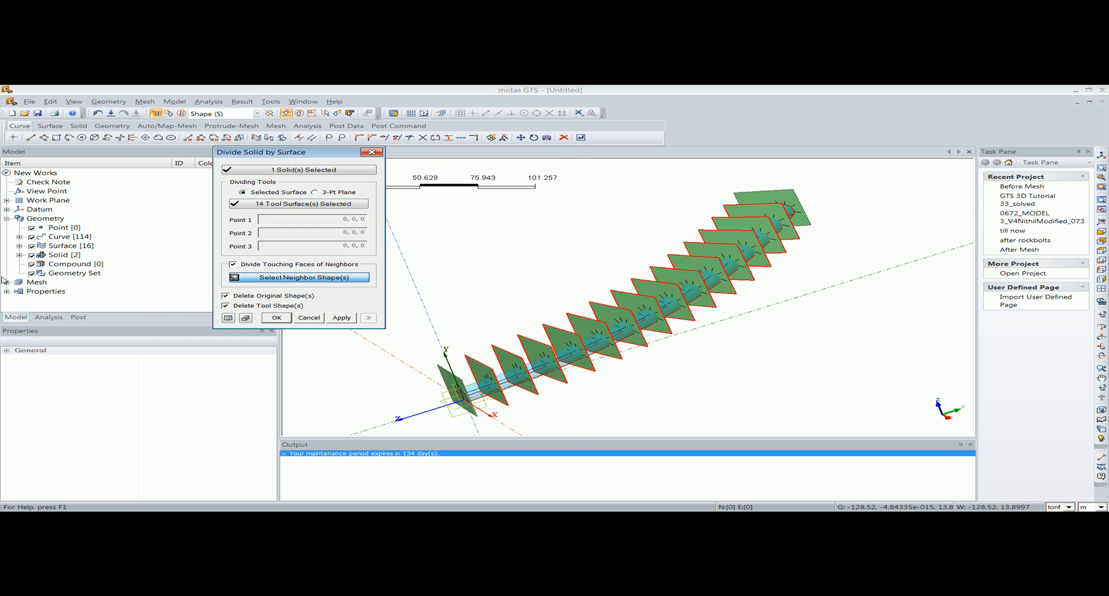
pyautogui.click(20, 255)
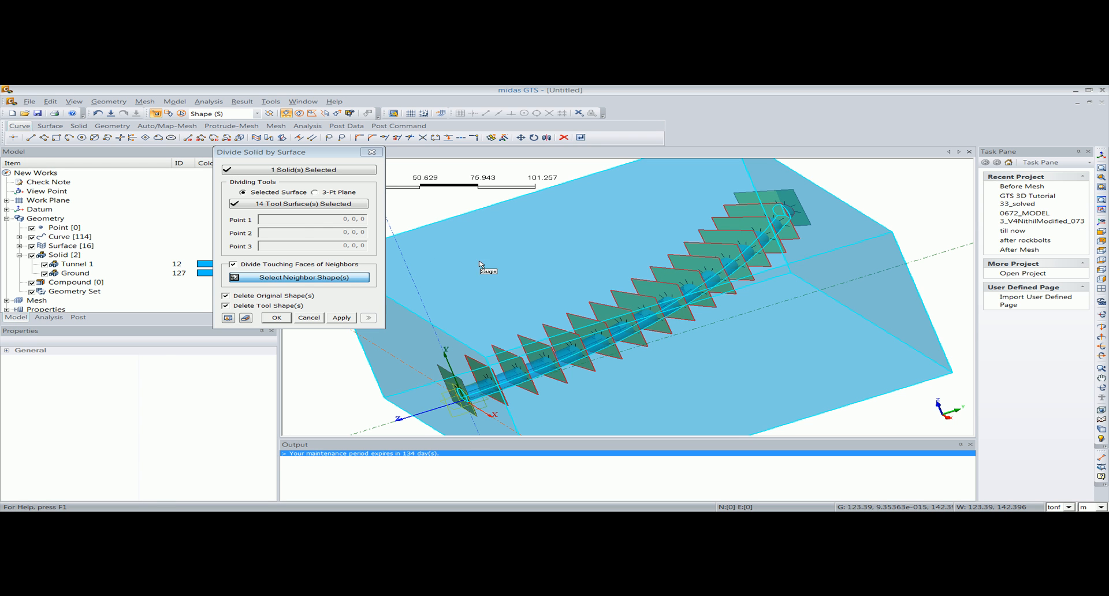
pyautogui.click(462, 265)
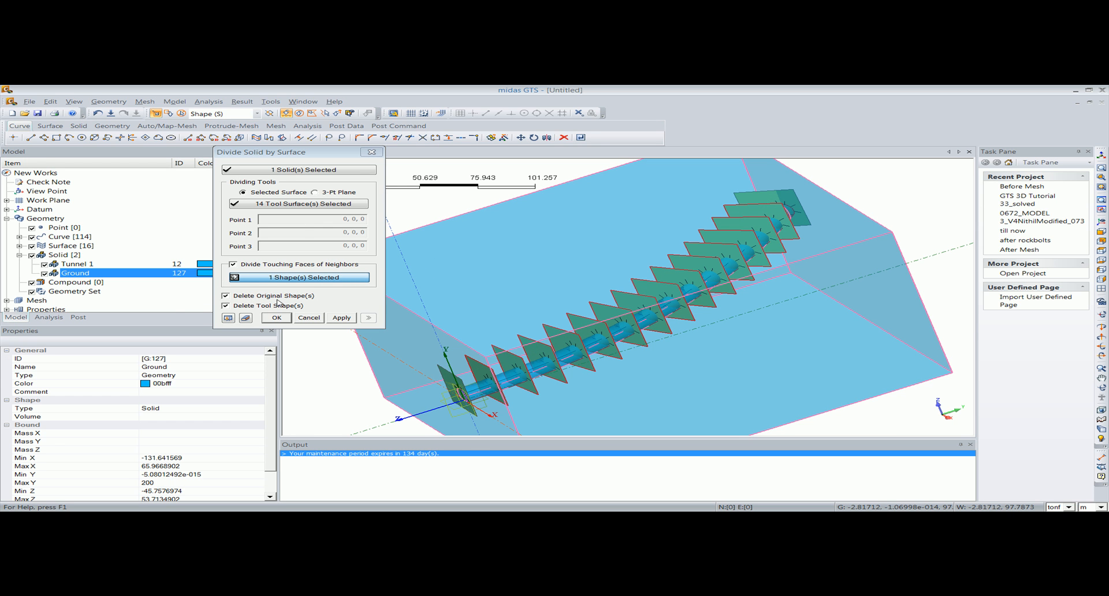
pyautogui.moveTo(282, 153); pyautogui.dragTo(235, 154)
pyautogui.click(229, 319)
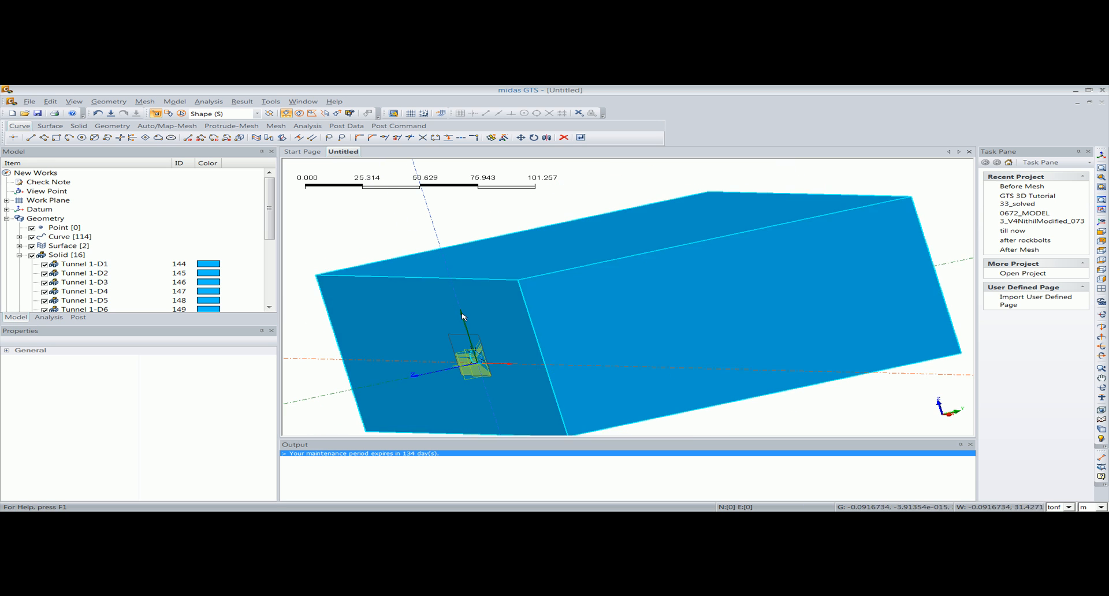
# - Set the transparency level of all shapes in the model to 5
pyautogui.hotkey('ctrl', 'a')
pyautogui.rightClick(522, 309)
pyautogui.click(579, 361)
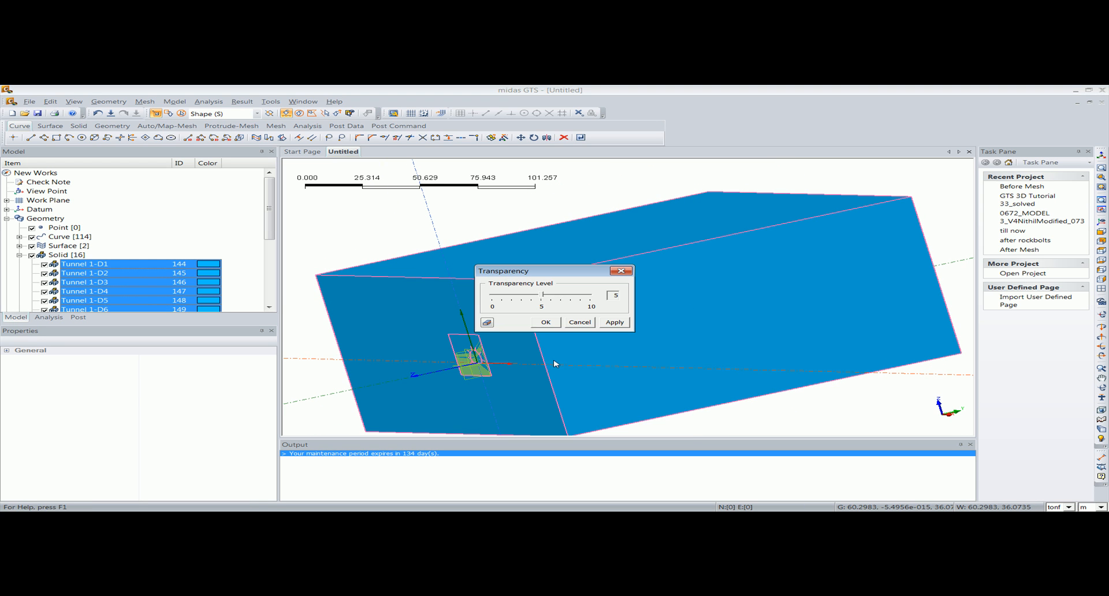
pyautogui.click(546, 323)
pyautogui.press('Escape')
pyautogui.moveTo(536, 336); pyautogui.dragTo(625, 365, button='middle')
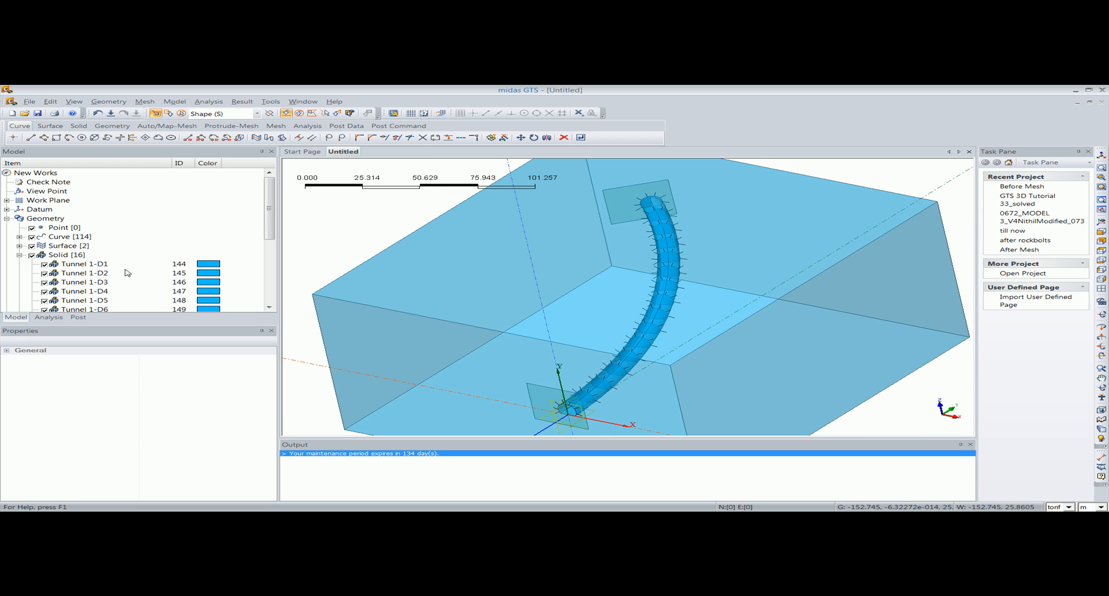
# - Hide the ground block and delete the two leftover rectangular faces at the tunnel's front and far ends
pyautogui.moveTo(269, 209); pyautogui.dragTo(269, 266)
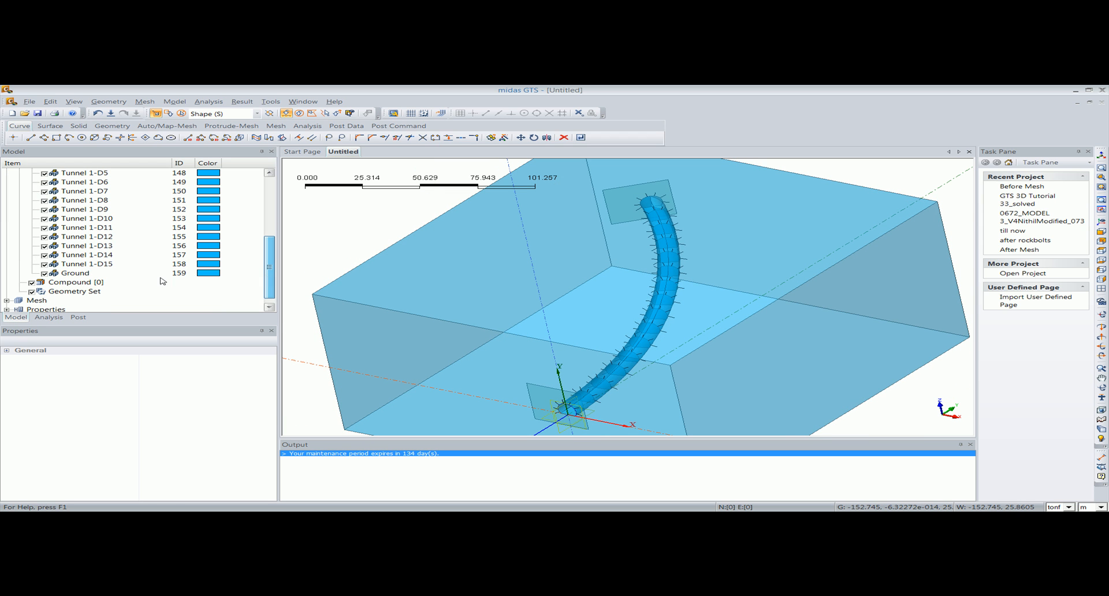
pyautogui.click(45, 272)
pyautogui.click(532, 395)
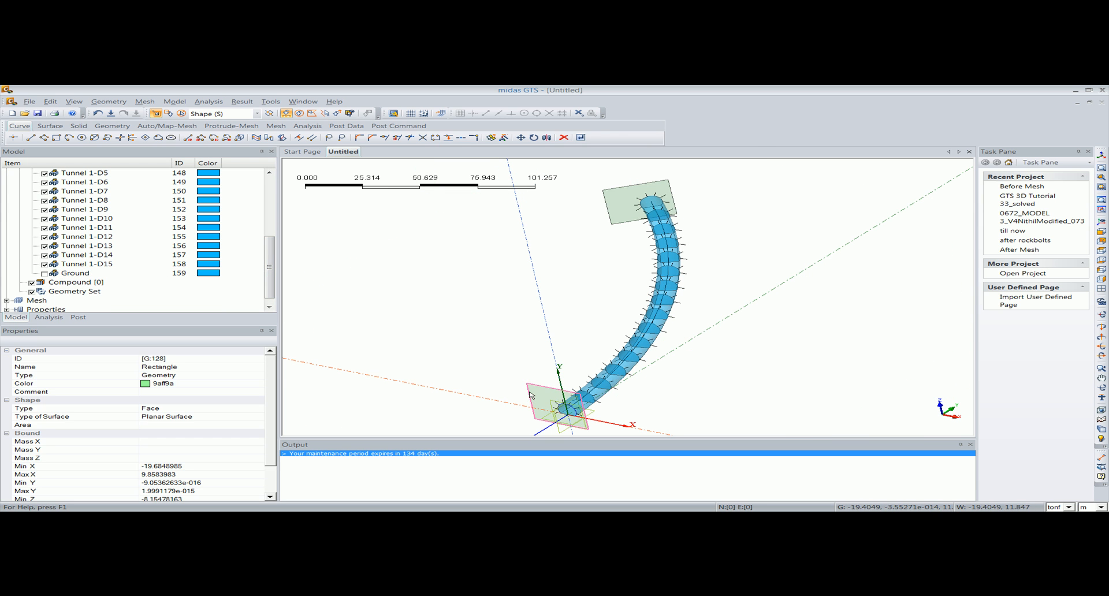
pyautogui.press('Delete')
pyautogui.click(527, 335)
pyautogui.click(618, 223)
pyautogui.press('Delete')
pyautogui.click(530, 336)
pyautogui.moveTo(635, 396); pyautogui.dragTo(619, 362, button='middle')
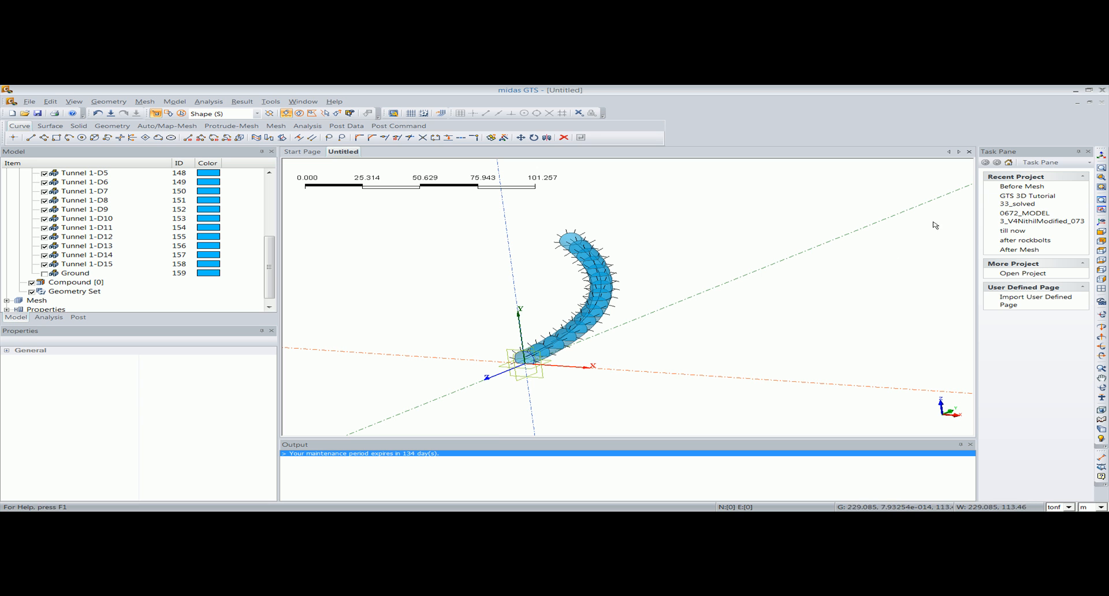
pyautogui.click(1101, 155)
pyautogui.moveTo(722, 352); pyautogui.dragTo(366, 240, button='middle')
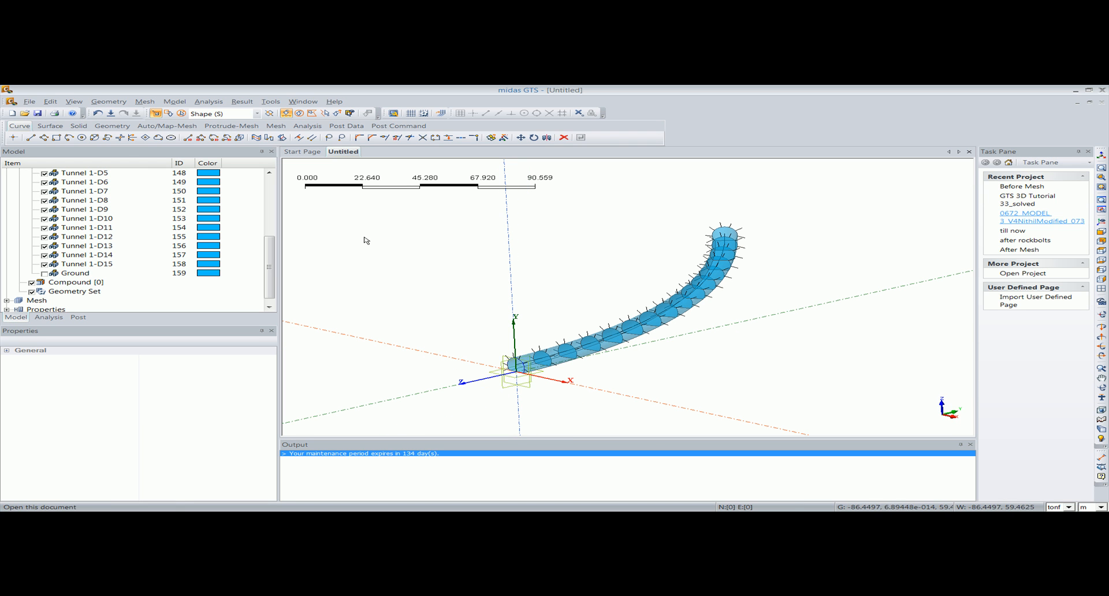
# - Auto-mesh the 15 tunnel solids with an element size of 2 and the mesh set name Tunnel
pyautogui.click(154, 102)
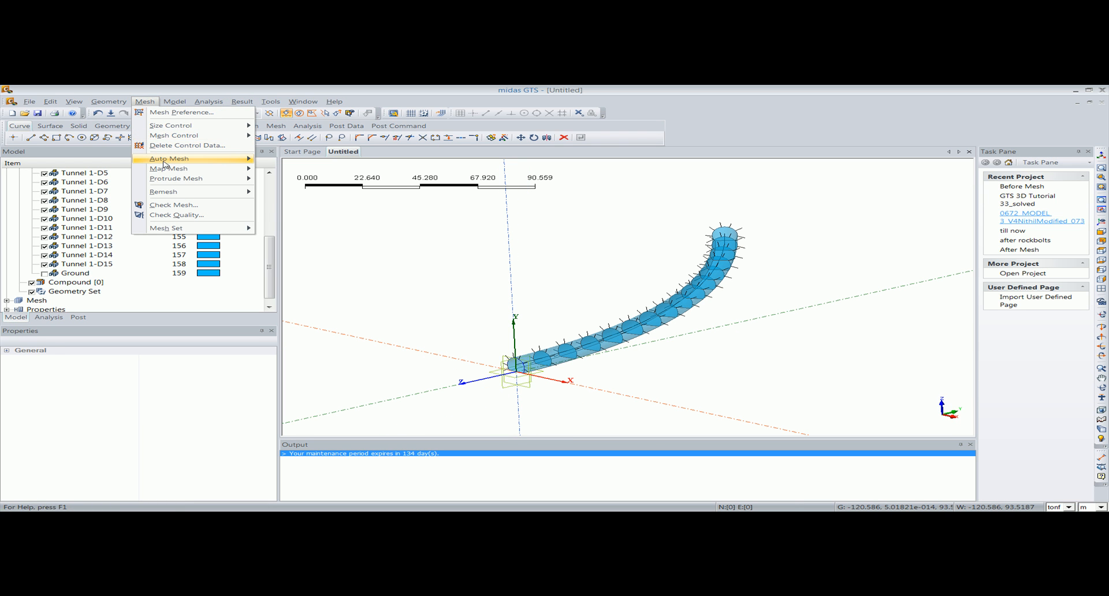
pyautogui.moveTo(243, 159)
pyautogui.click(284, 179)
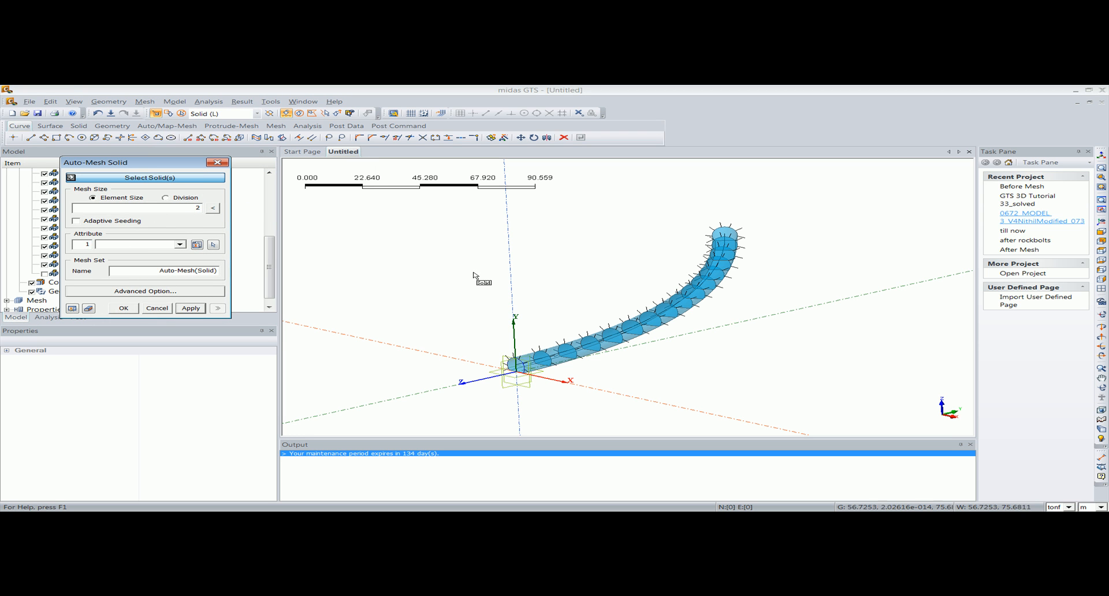
pyautogui.moveTo(398, 193); pyautogui.dragTo(848, 404)
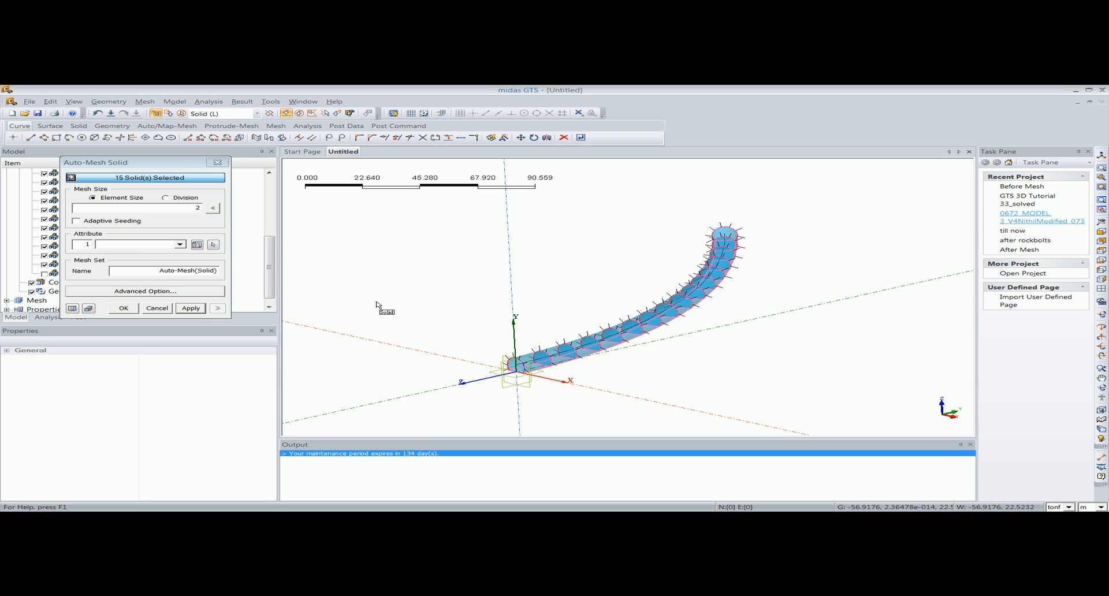
pyautogui.moveTo(460, 324); pyautogui.dragTo(448, 309, button='middle')
pyautogui.moveTo(156, 271); pyautogui.dragTo(318, 271)
pyautogui.write('R')
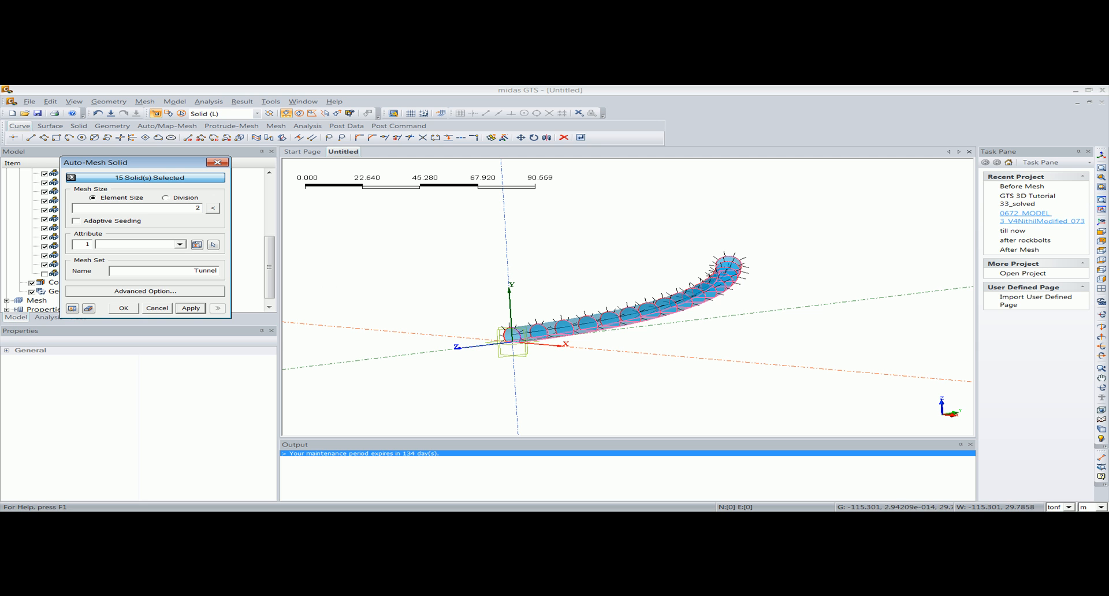
pyautogui.click(127, 303)
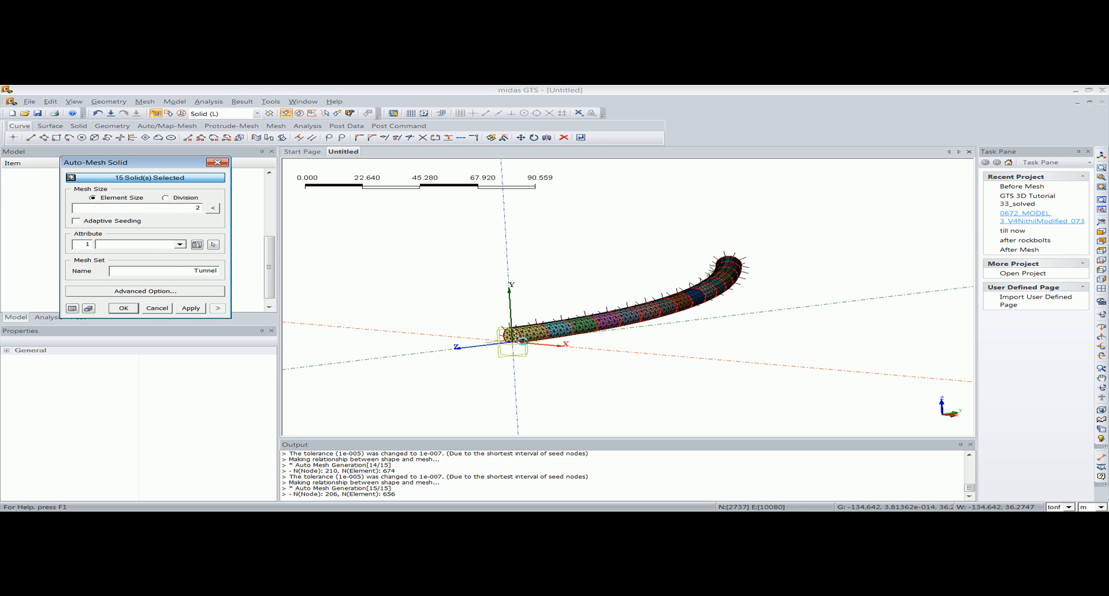
# - Show the Ground solid and auto-mesh it with an element size of 10 under the mesh set name Auto-Mesh(Solid)
pyautogui.moveTo(269, 258); pyautogui.dragTo(269, 262)
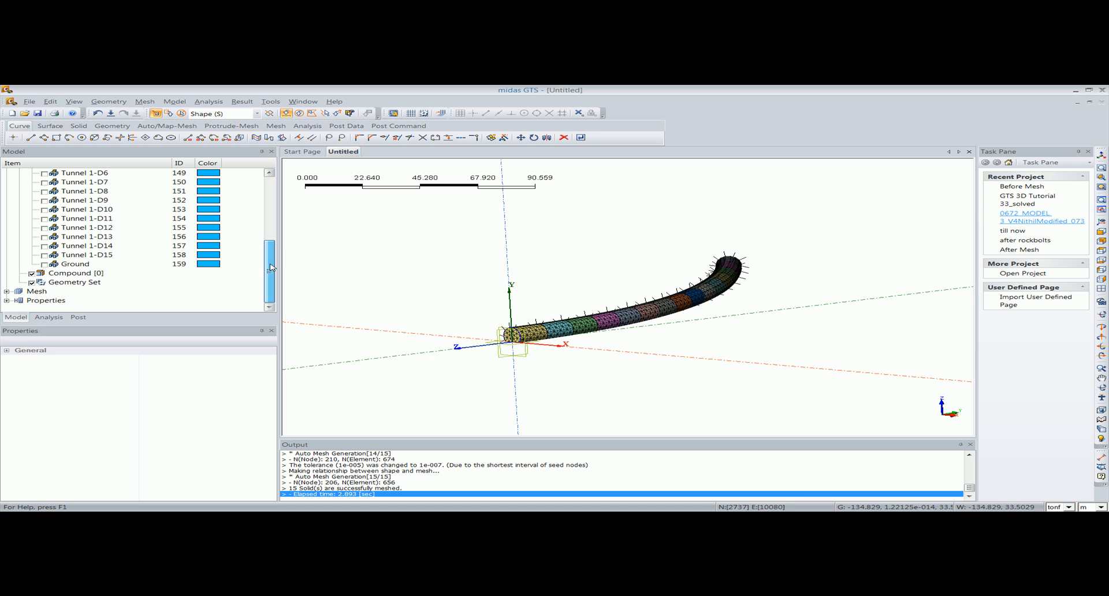
pyautogui.click(44, 264)
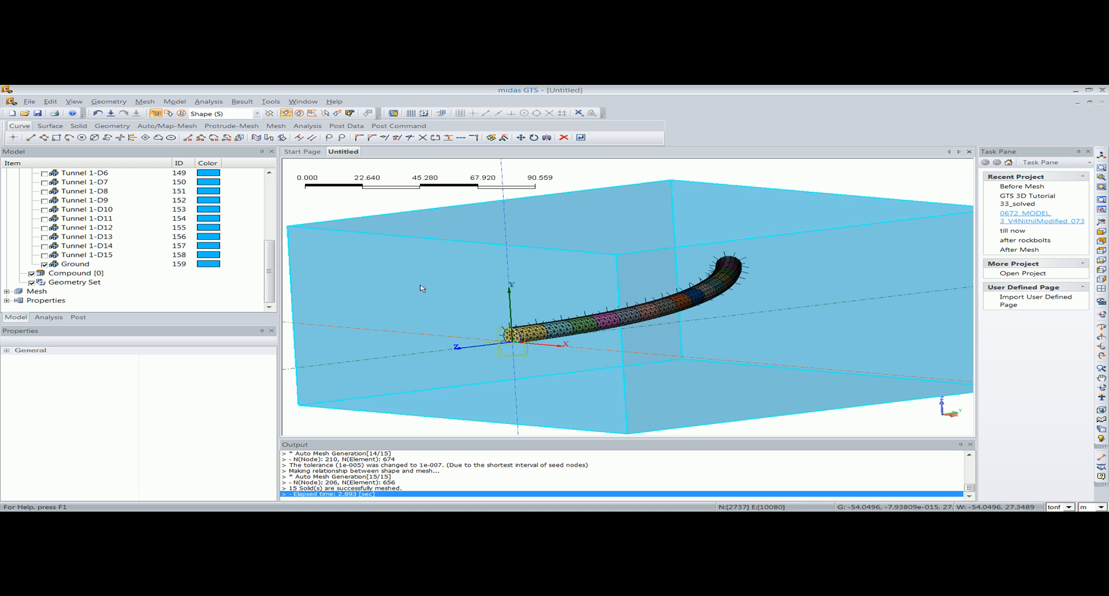
pyautogui.click(144, 101)
pyautogui.click(300, 179)
pyautogui.click(279, 234)
pyautogui.moveTo(113, 167); pyautogui.dragTo(179, 168)
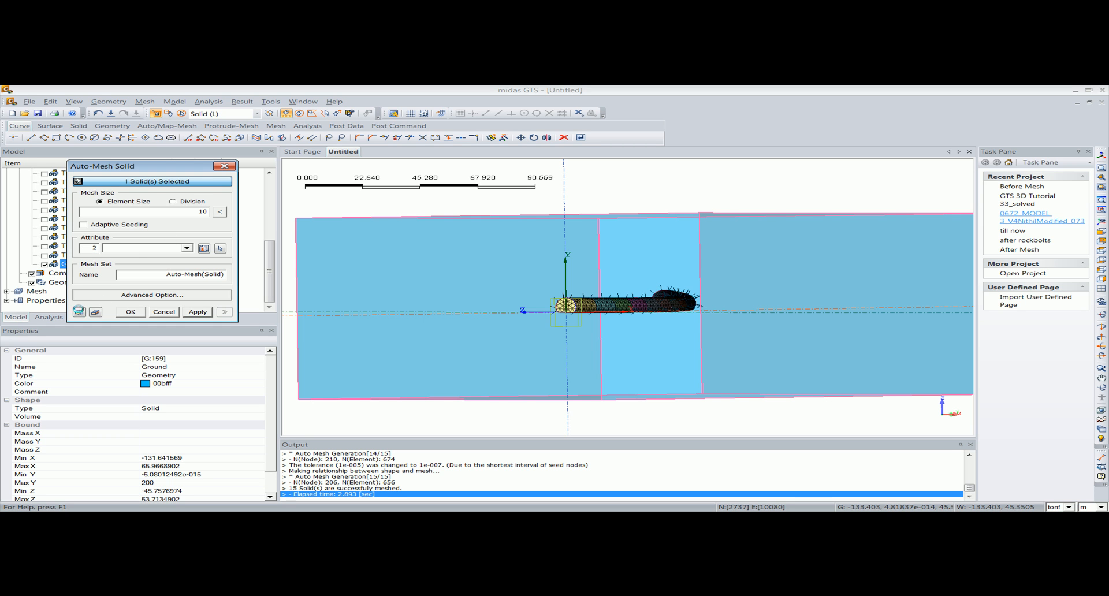
pyautogui.click(139, 314)
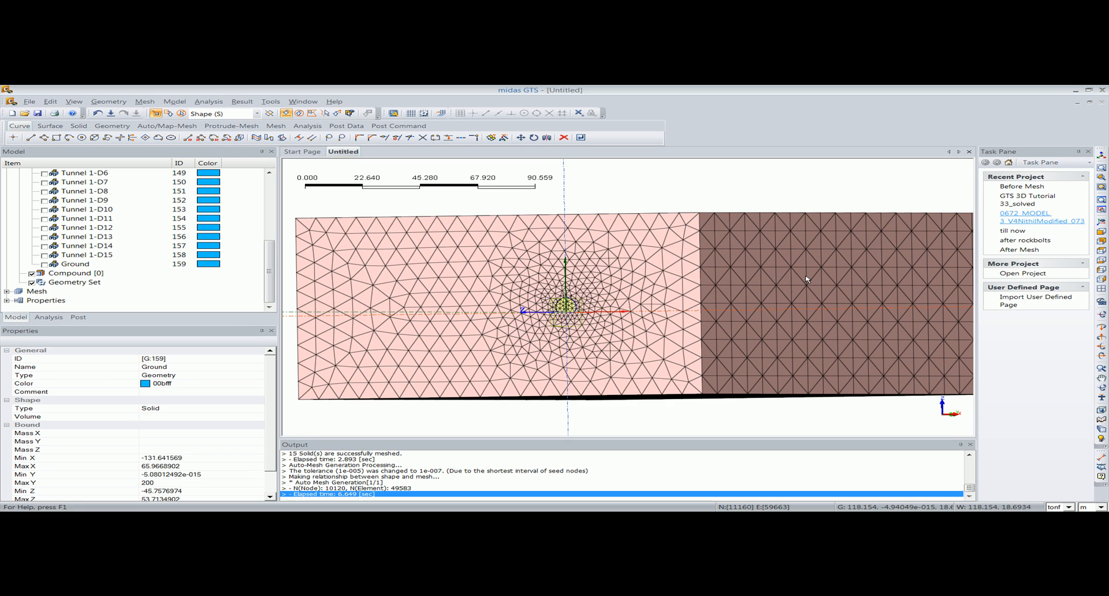
# - Examine the generated ground mesh around the tunnel opening from an isometric view, close up and as a whole
pyautogui.click(1101, 155)
pyautogui.scroll(7, 578, 332)
pyautogui.moveTo(645, 366); pyautogui.dragTo(608, 330, button='middle')
pyautogui.scroll(-5, 661, 316)
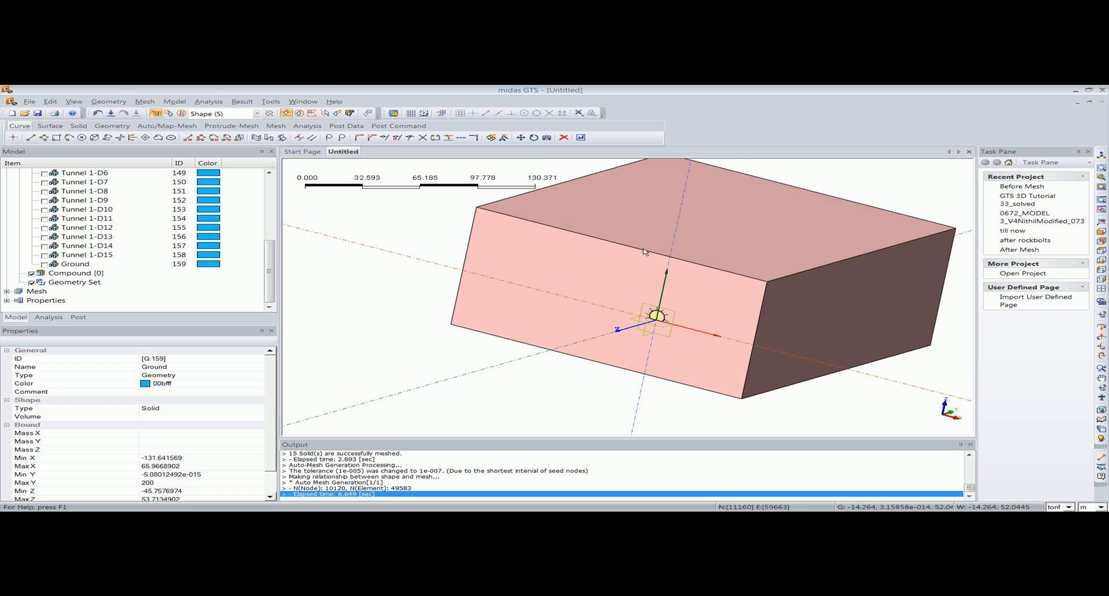
pyautogui.scroll(3, 638, 314)
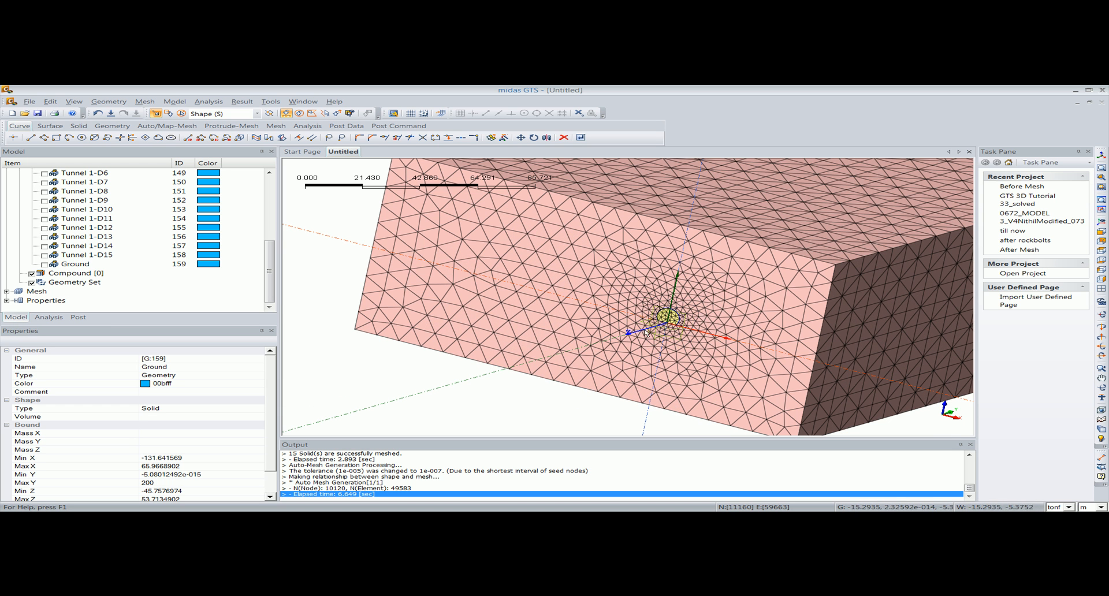
pyautogui.scroll(-3, 740, 293)
pyautogui.moveTo(740, 293); pyautogui.dragTo(647, 328, button='middle')
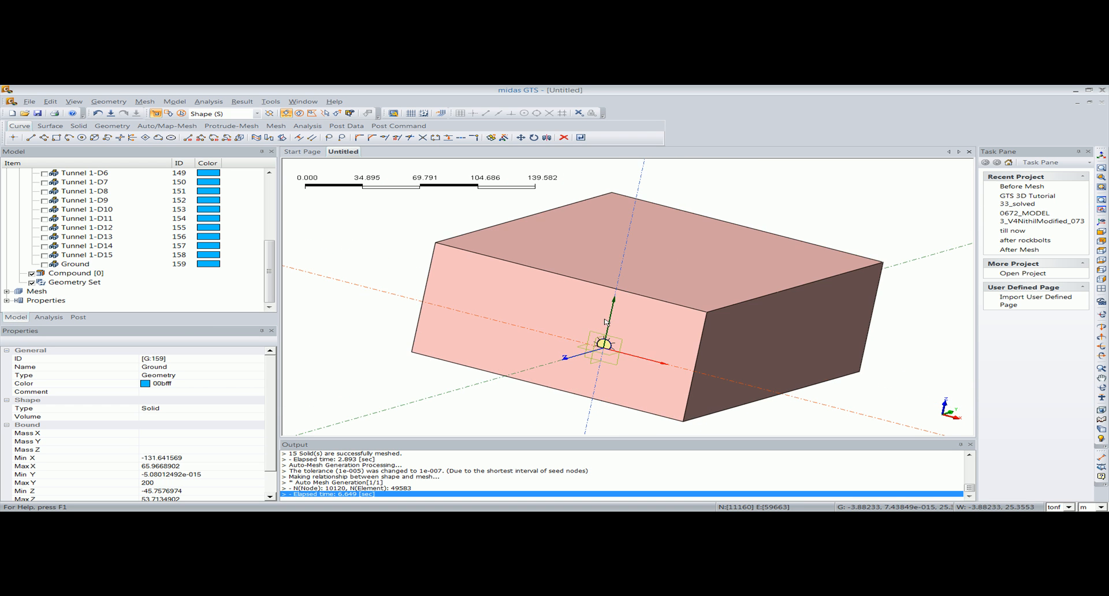
# - Expand the model's mesh sets and select the tunnel sets from Tunnel #1 to Tunnel #15
pyautogui.click(6, 292)
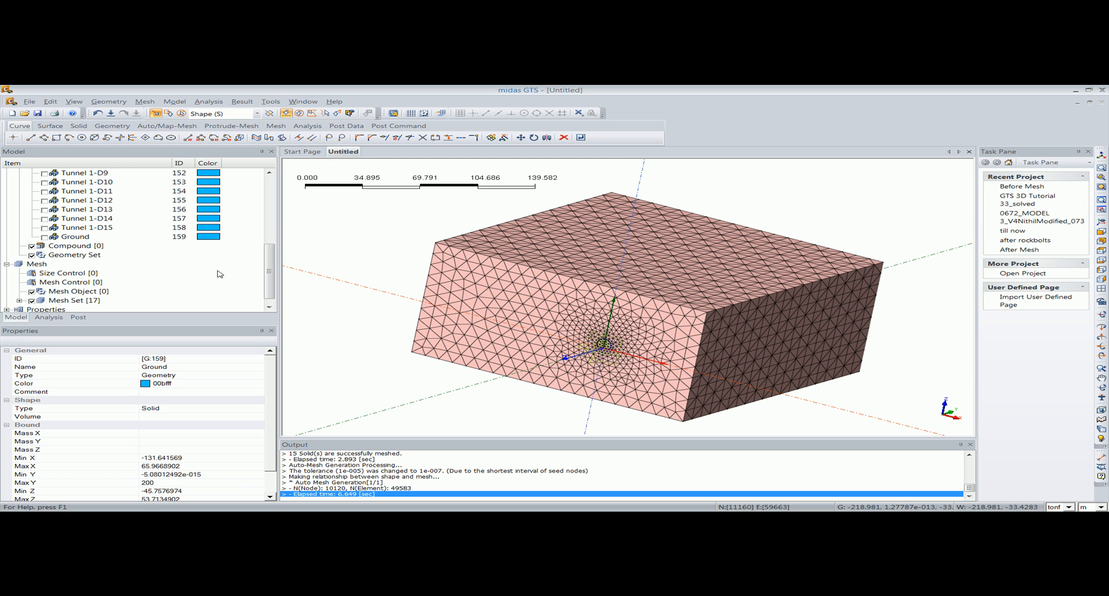
pyautogui.click(269, 307)
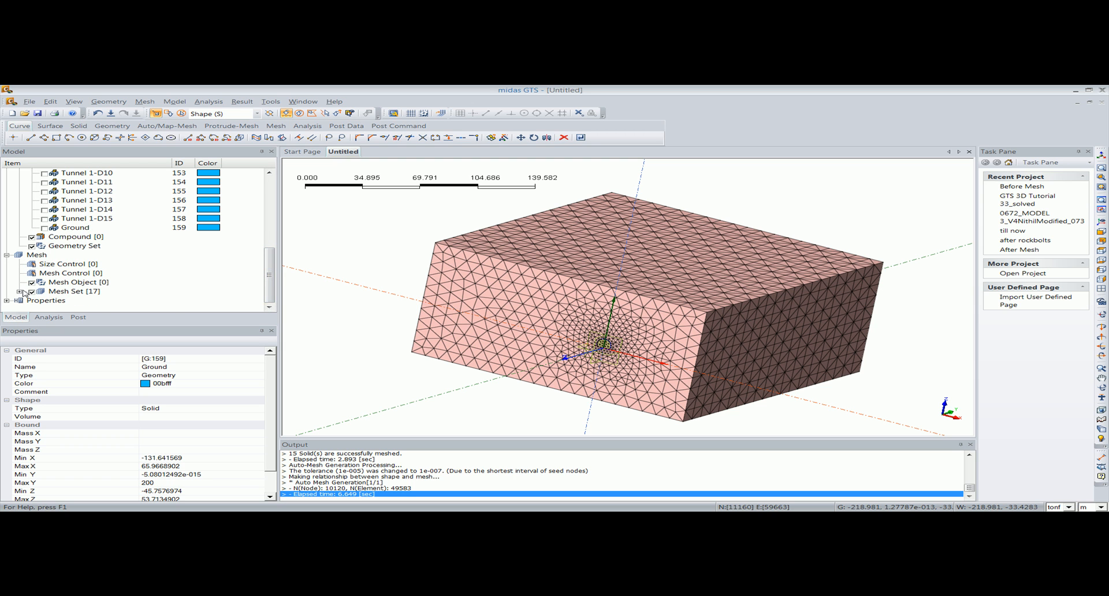
pyautogui.click(20, 292)
pyautogui.moveTo(269, 275)
pyautogui.mouseDown()
pyautogui.moveTo(270, 285)
pyautogui.moveTo(270, 263)
pyautogui.moveTo(270, 285)
pyautogui.mouseUp()
pyautogui.click(81, 191)
pyautogui.keyDown('shift'); pyautogui.click(91, 285); pyautogui.keyUp('shift')
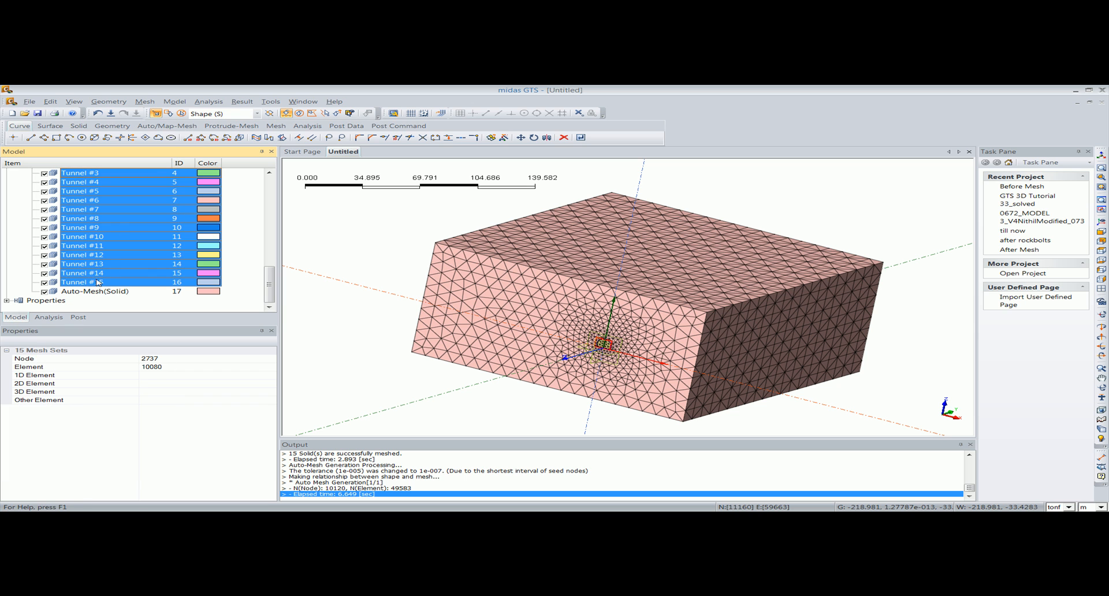
# - Start the Rename Mesh Set command and choose the mesh sets Tunnel #1 to Tunnel #15 as its targets
pyautogui.click(145, 101)
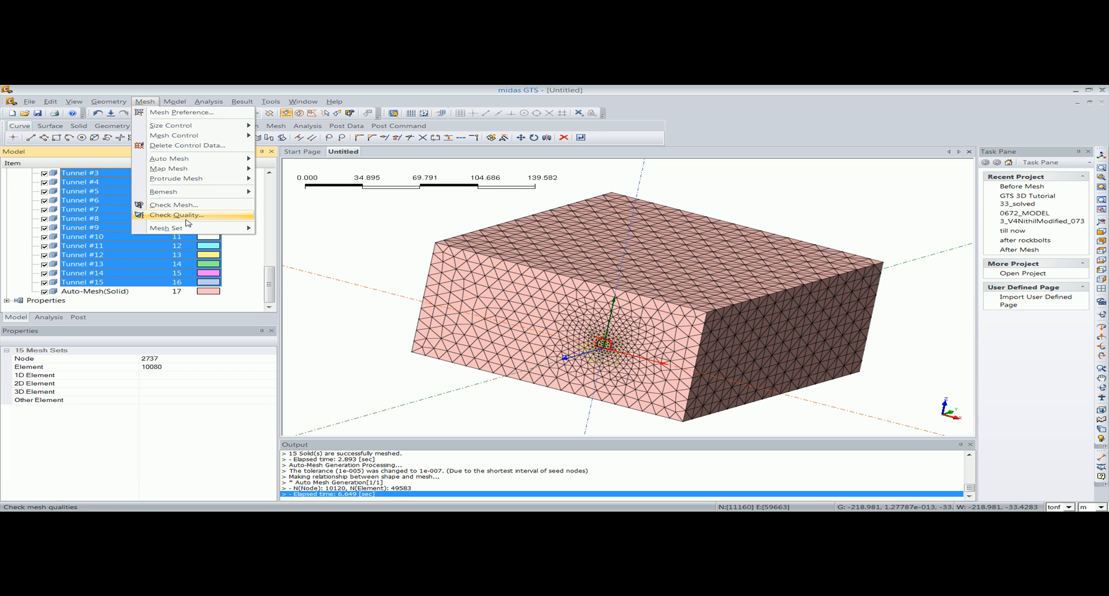
pyautogui.moveTo(232, 229)
pyautogui.click(287, 249)
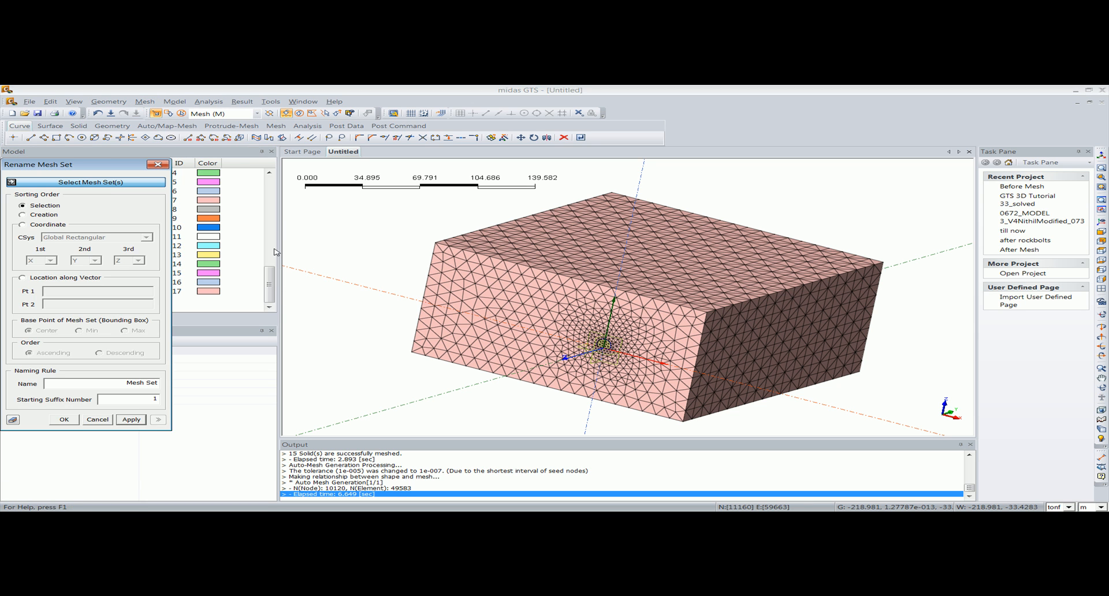
pyautogui.moveTo(104, 171); pyautogui.dragTo(351, 172)
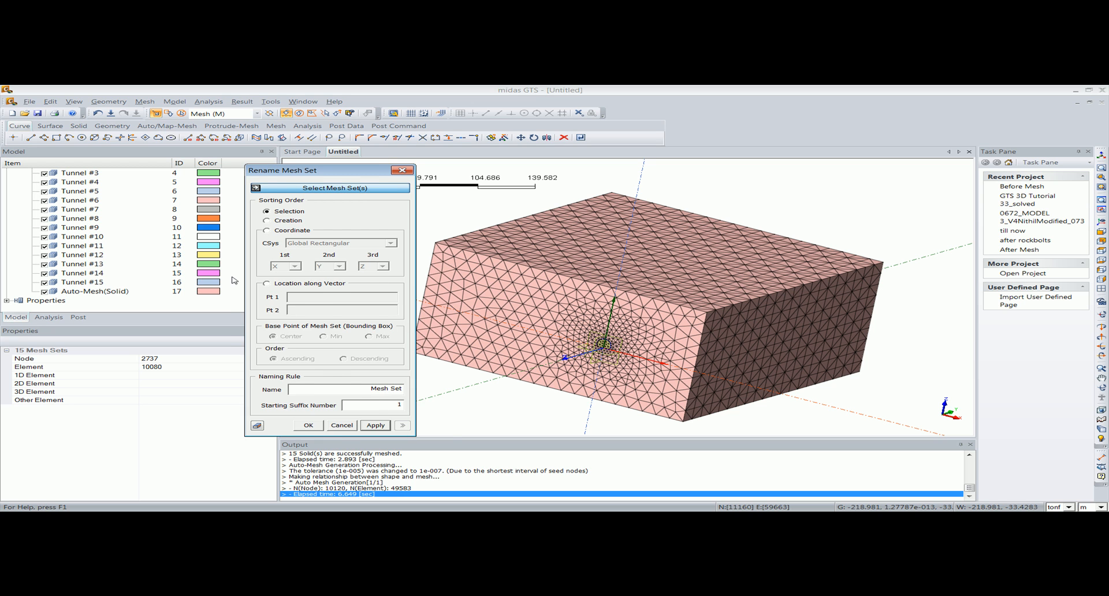
pyautogui.moveTo(278, 177); pyautogui.dragTo(316, 175)
pyautogui.moveTo(269, 278)
pyautogui.mouseDown()
pyautogui.moveTo(254, 275)
pyautogui.moveTo(271, 265)
pyautogui.mouseUp()
pyautogui.click(94, 292)
pyautogui.keyDown('shift'); pyautogui.click(93, 210); pyautogui.keyUp('shift')
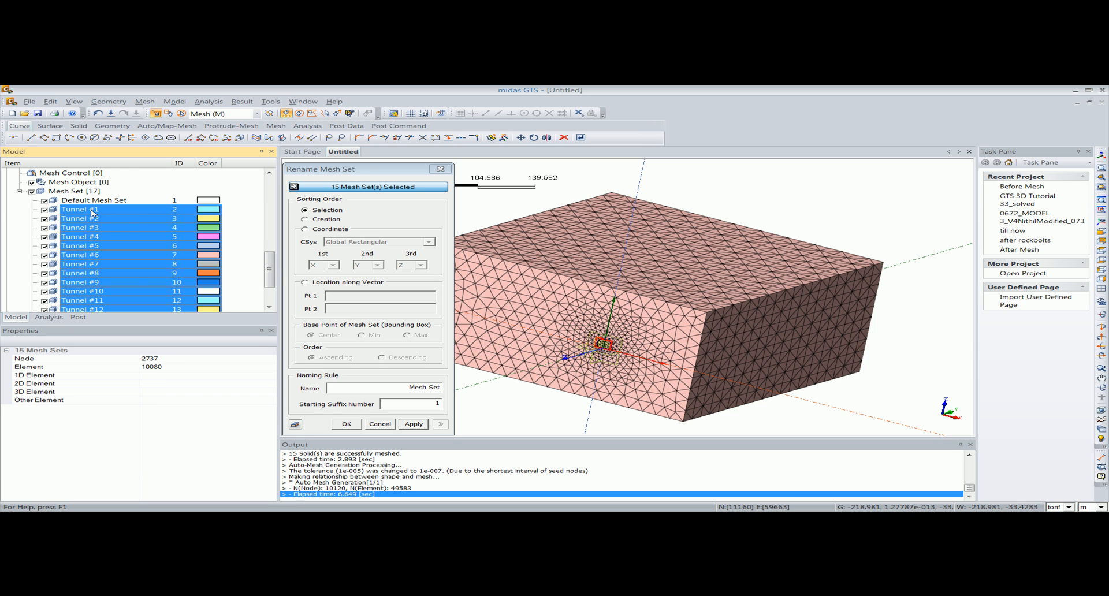
# - Rename the chosen mesh sets with the name Tunnel, sorted by Global Rectangular coordinate with Y as the first axis
pyautogui.click(329, 228)
pyautogui.moveTo(333, 168); pyautogui.dragTo(232, 166)
pyautogui.click(246, 266)
pyautogui.click(235, 280)
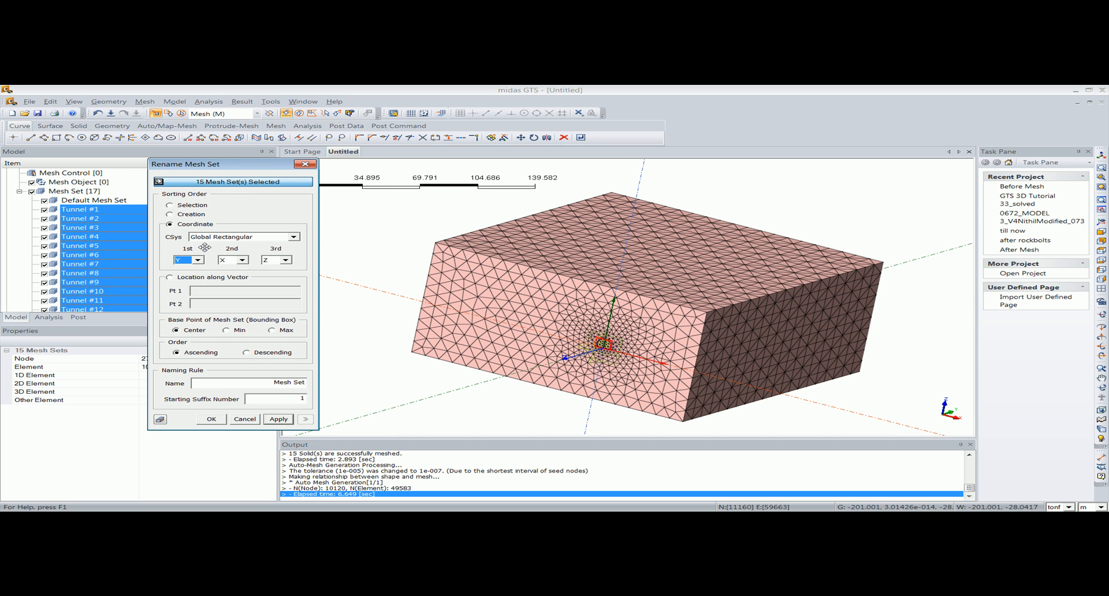
pyautogui.moveTo(272, 380); pyautogui.dragTo(338, 387)
pyautogui.write('Tunnel')
pyautogui.click(213, 418)
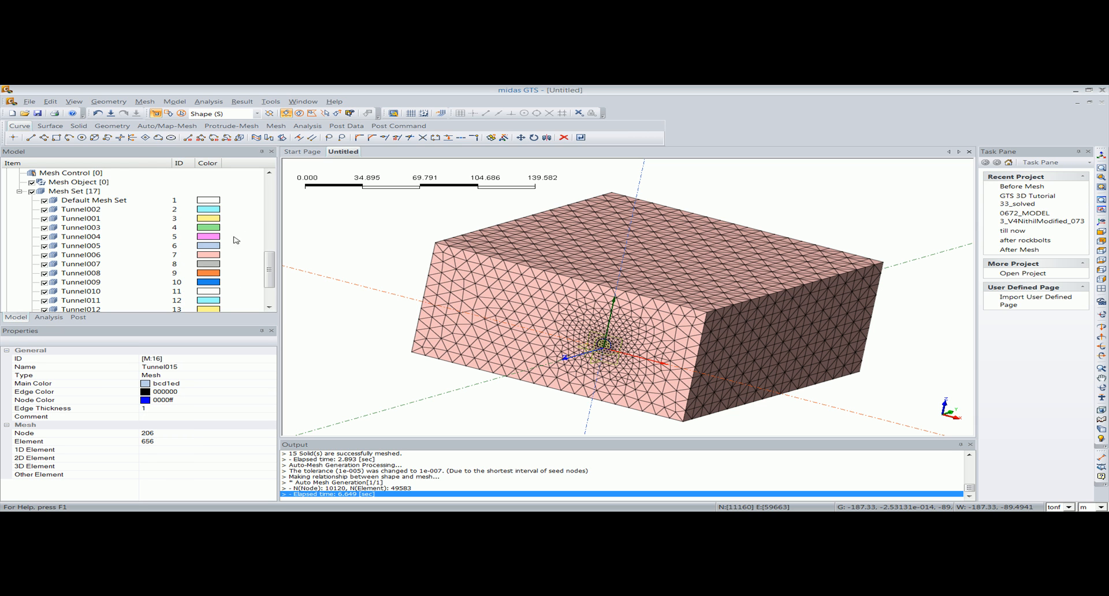
# - Check the order of Tunnel001 and Tunnel002 by toggling their visibility with the ground mesh hidden, restoring all mesh sets at the end
pyautogui.moveTo(264, 258); pyautogui.dragTo(269, 284)
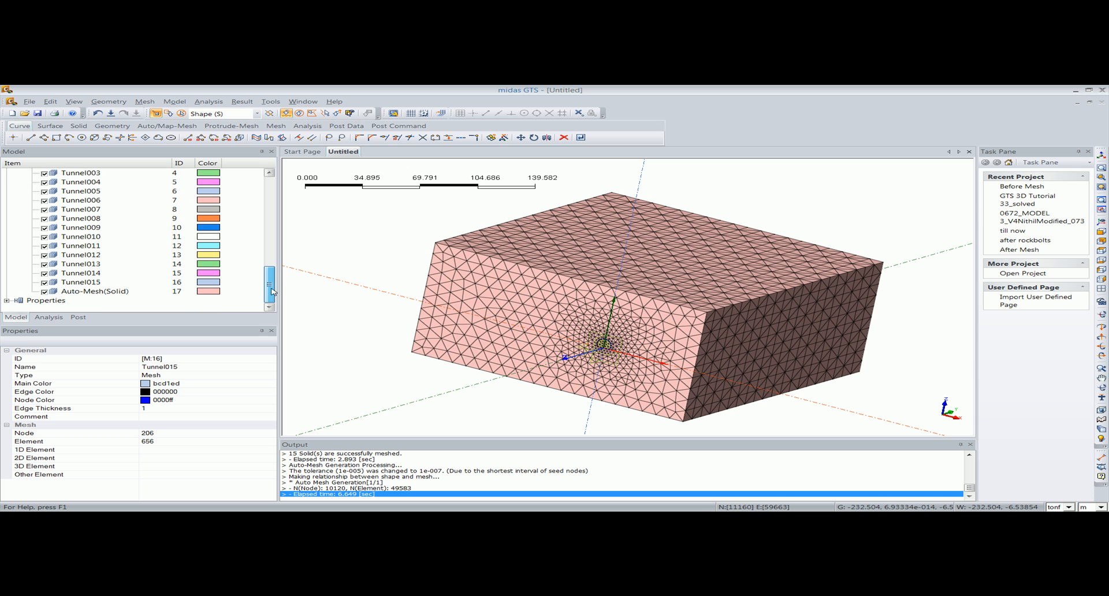
pyautogui.click(52, 292)
pyautogui.click(45, 291)
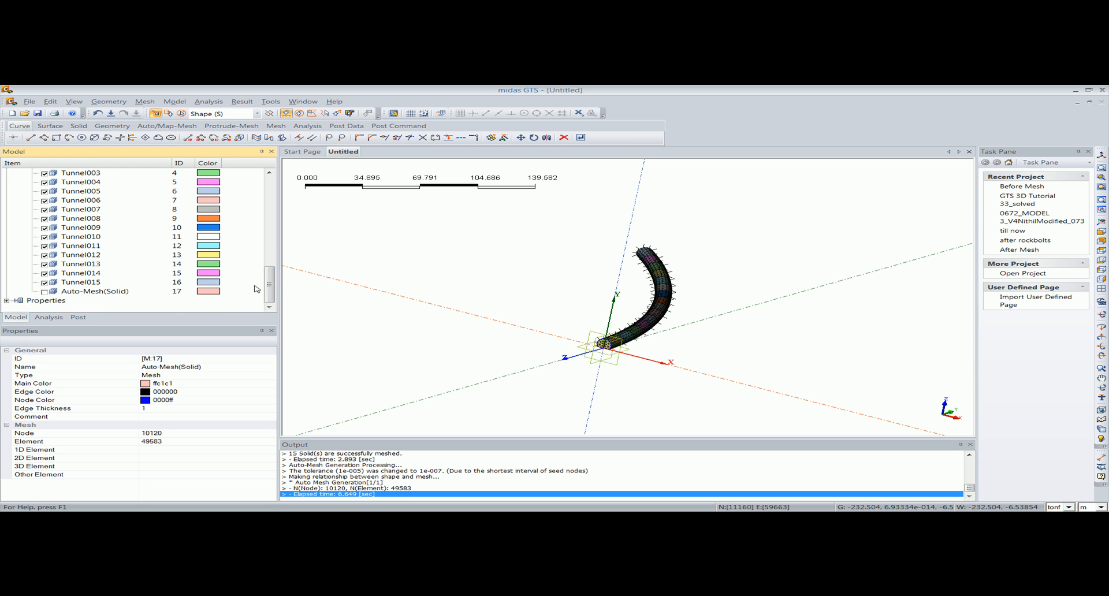
pyautogui.scroll(1, 250, 290)
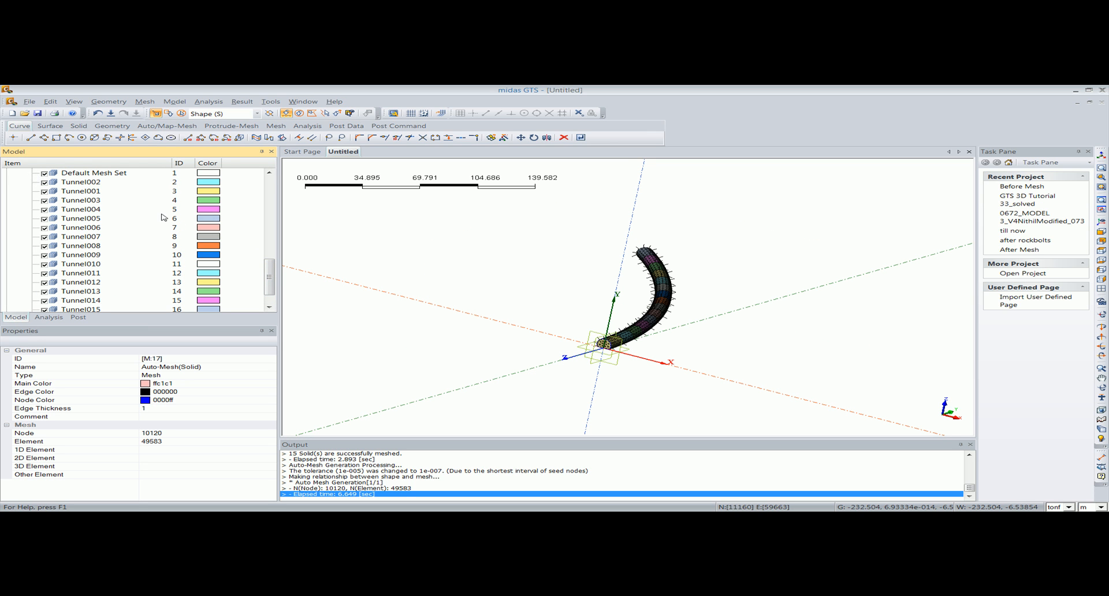
pyautogui.scroll(1, 265, 264)
pyautogui.click(45, 211)
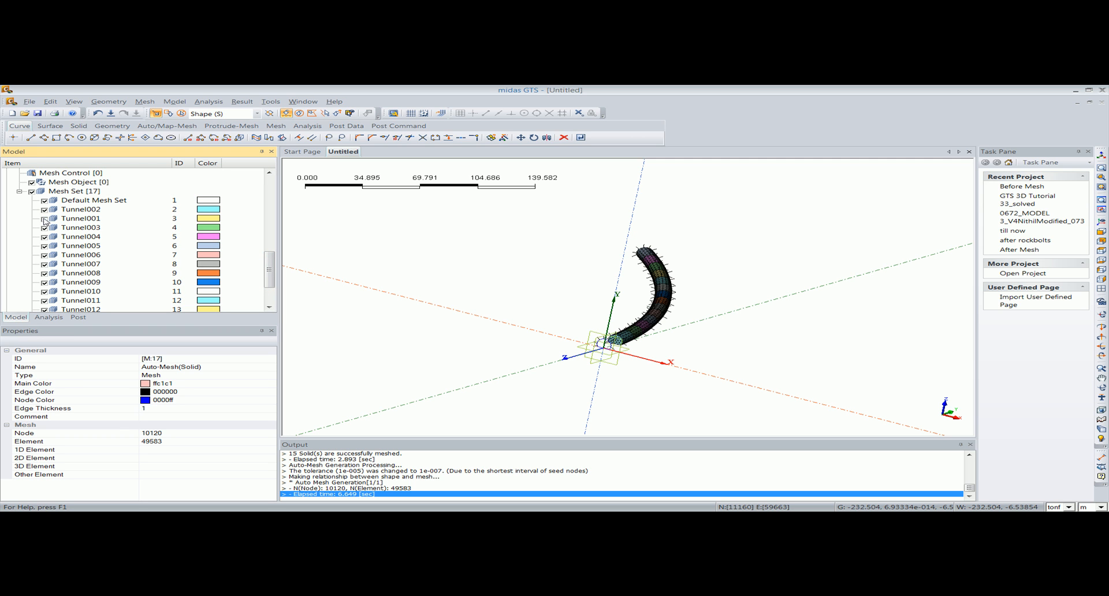
pyautogui.click(45, 219)
pyautogui.click(45, 219)
pyautogui.click(45, 211)
pyautogui.scroll(-2, 268, 253)
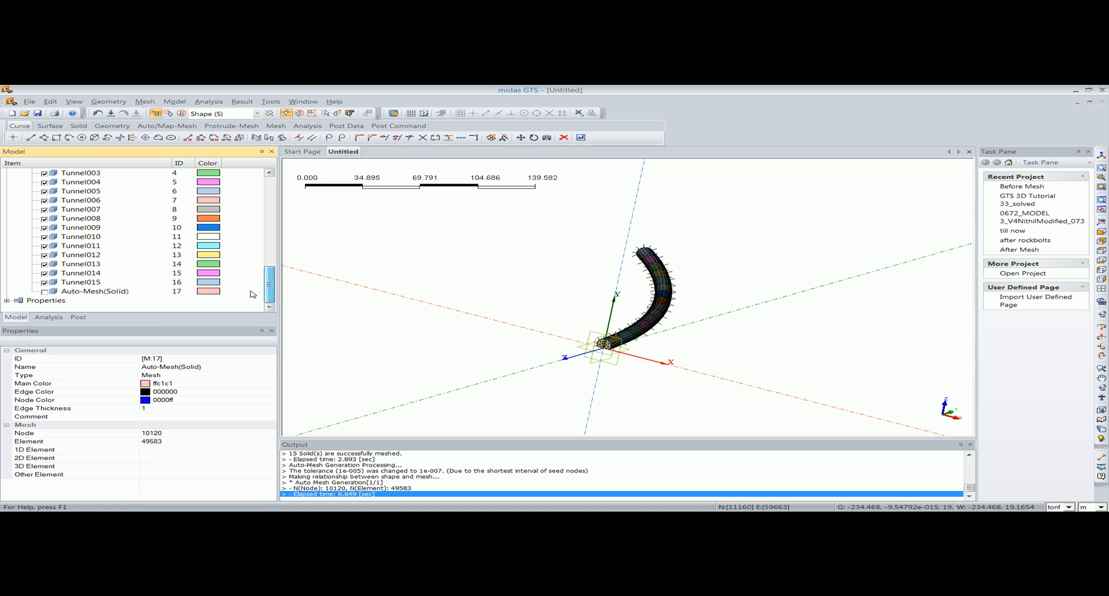
pyautogui.click(44, 291)
# - Open the Stage Definition Wizard and assign the Auto-Mesh(Solid) and Tunnel element sets to the initial stage
pyautogui.click(174, 101)
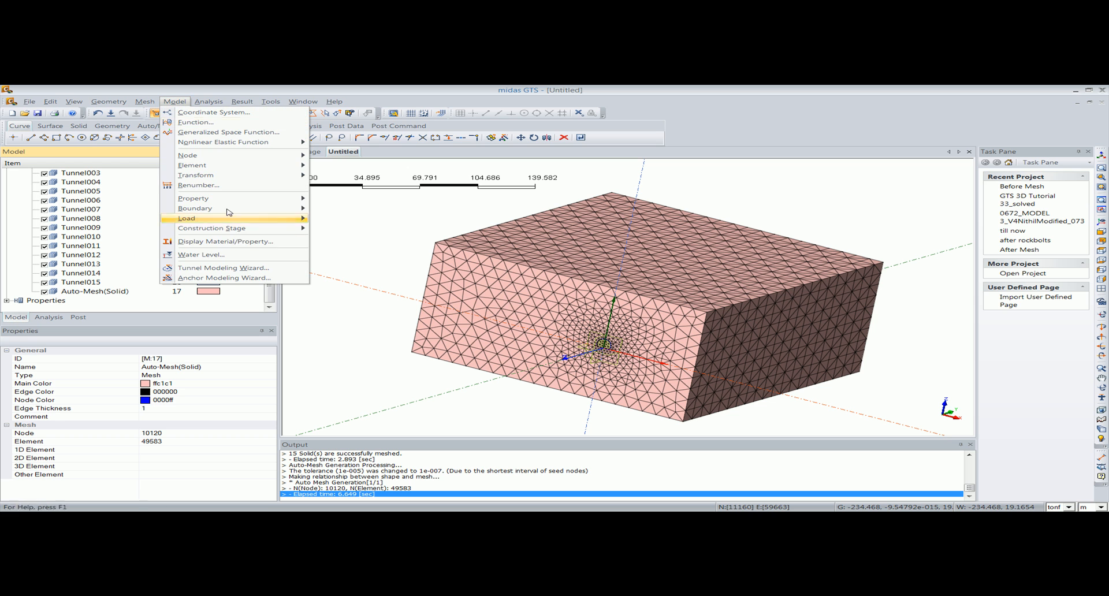
pyautogui.moveTo(243, 228)
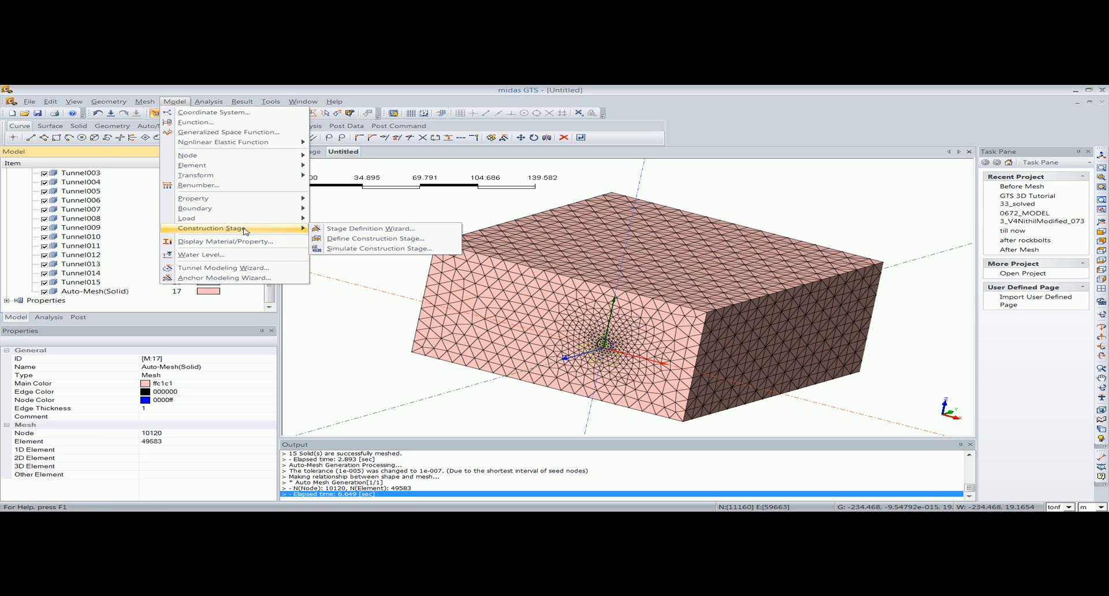
pyautogui.click(357, 230)
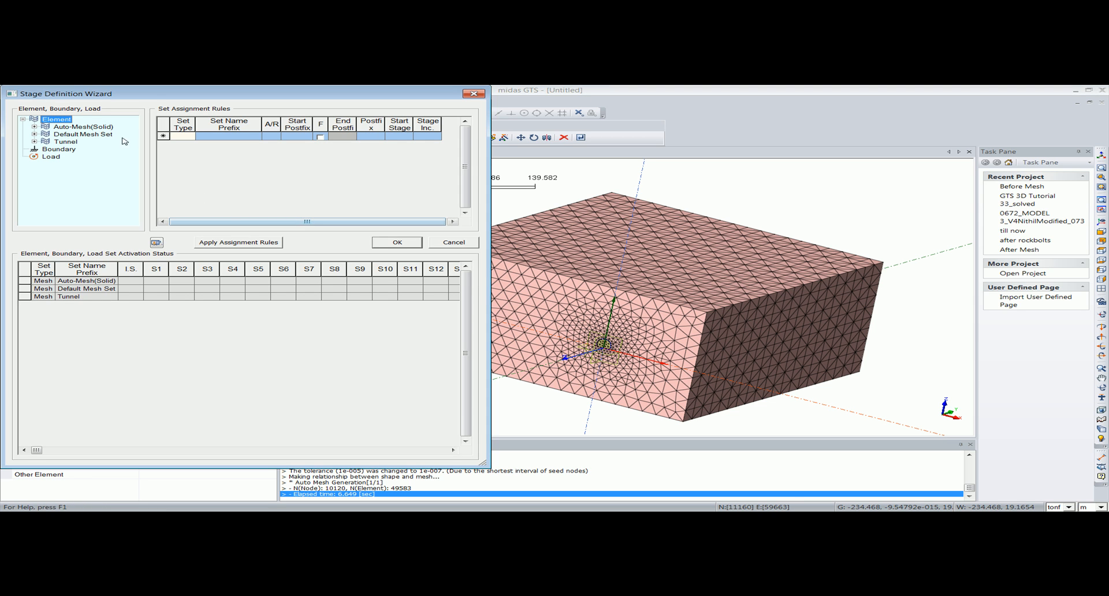
pyautogui.click(82, 127)
pyautogui.click(131, 269)
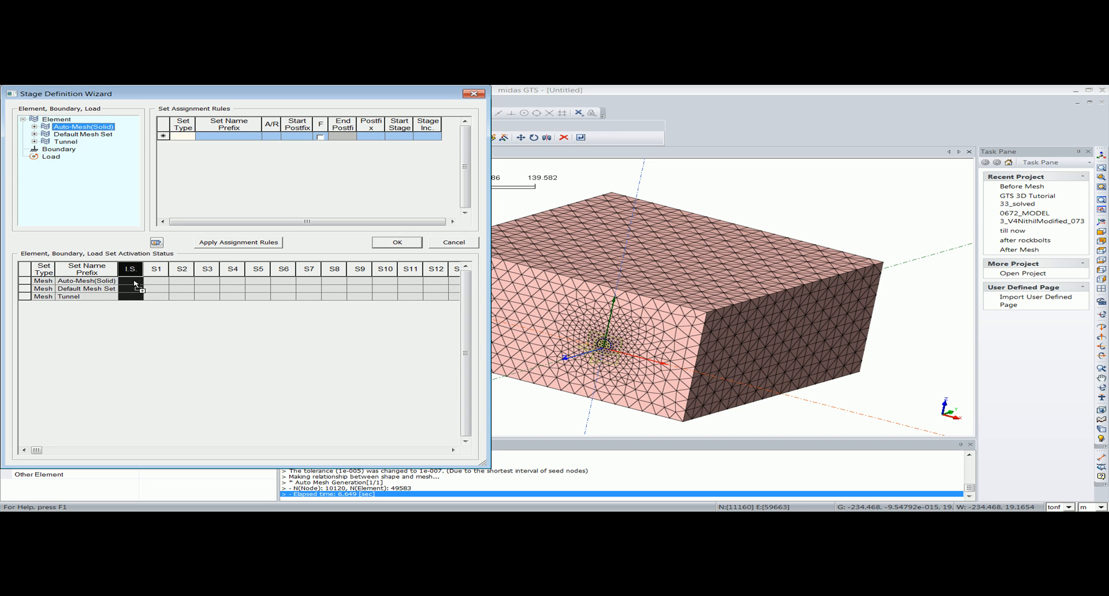
pyautogui.click(70, 142)
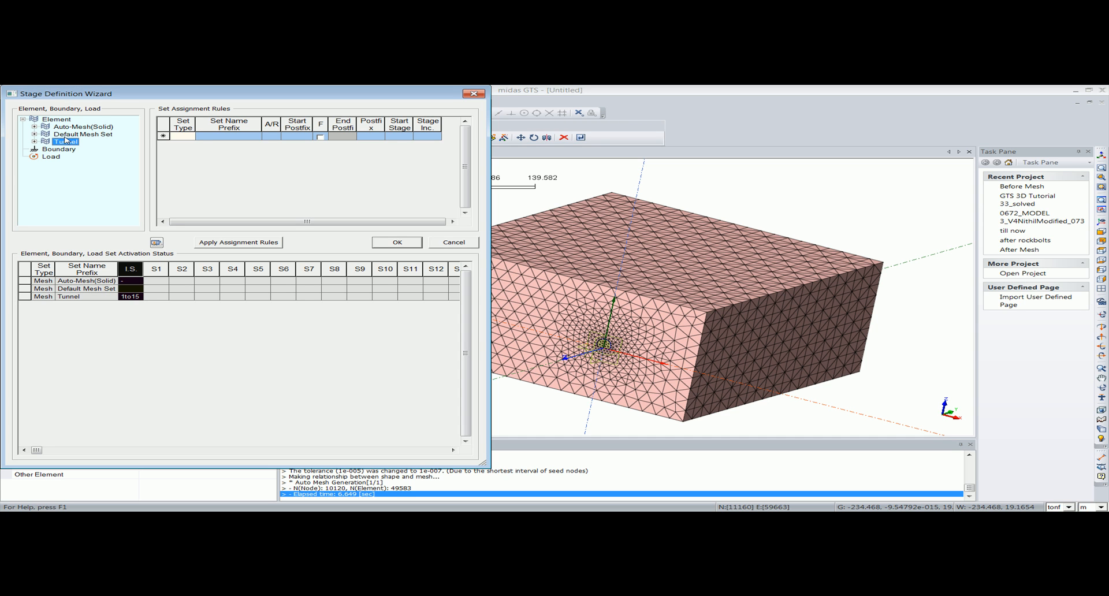
# - Add a set assignment rule of type Mesh for the Tunnel prefix with the A/R option set to R
pyautogui.click(192, 137)
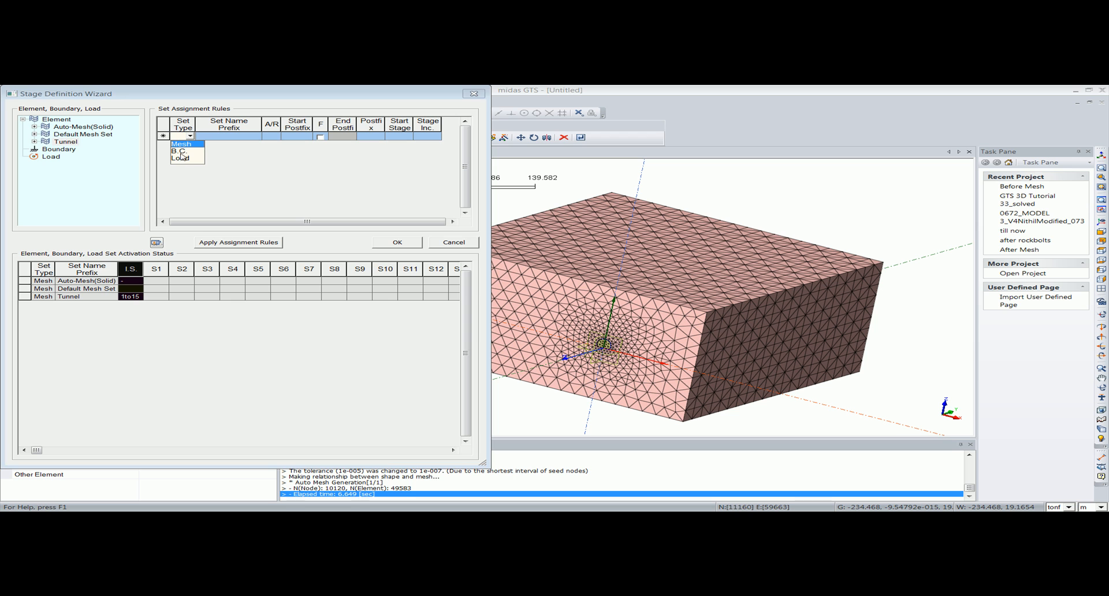
pyautogui.click(187, 144)
pyautogui.click(258, 139)
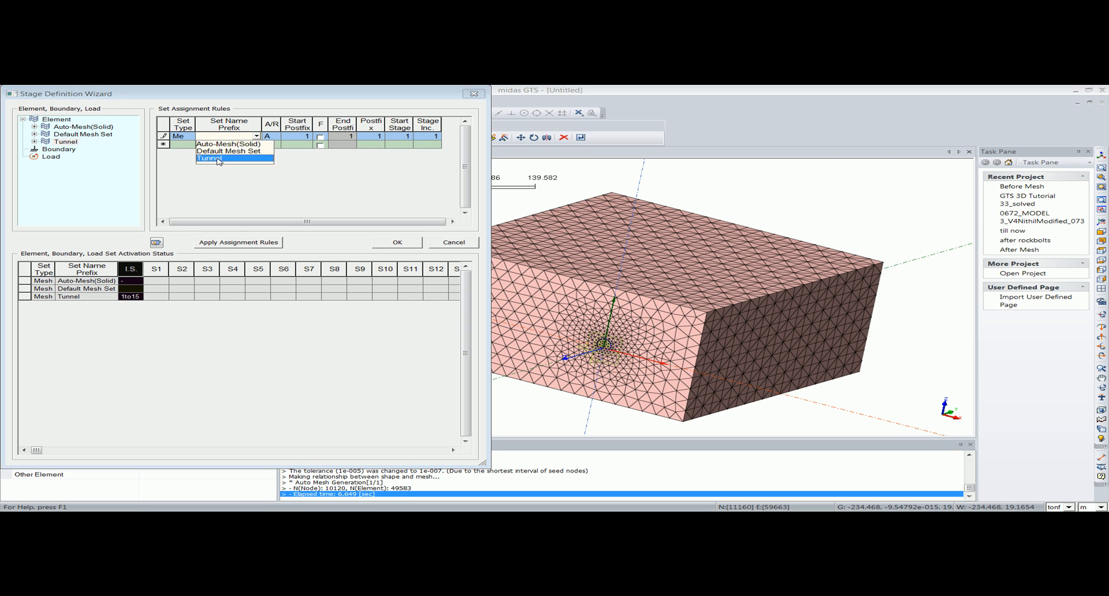
pyautogui.click(220, 158)
pyautogui.click(280, 137)
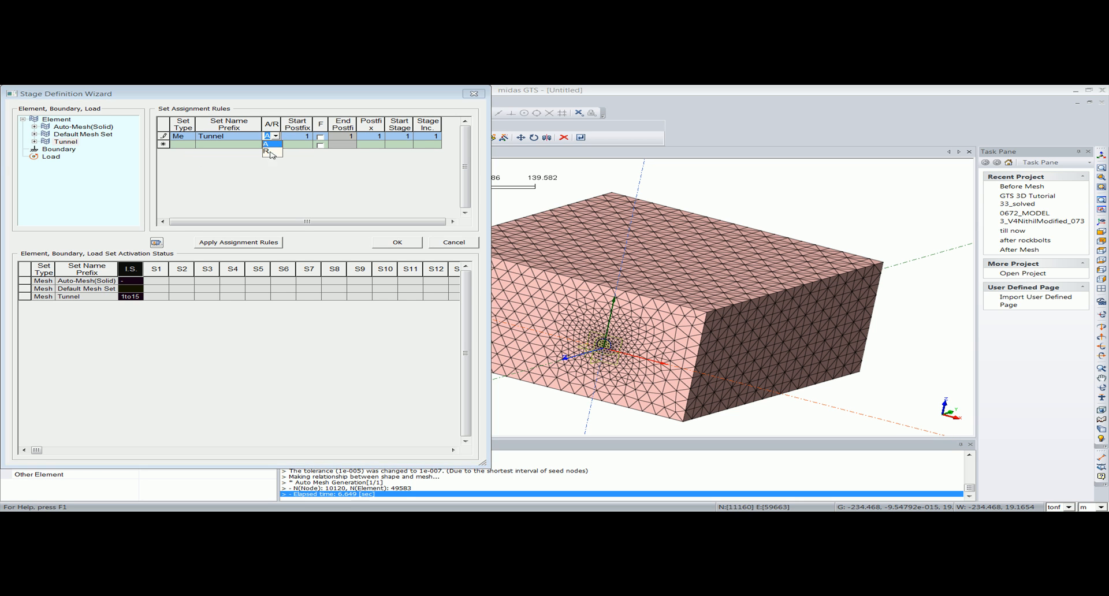
pyautogui.click(271, 152)
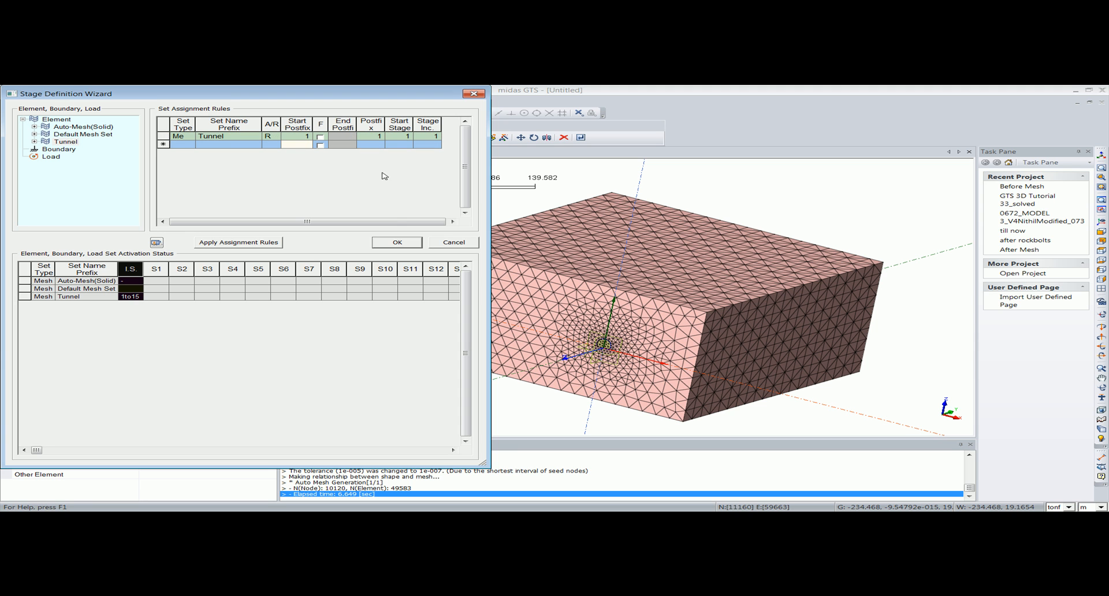
# - Apply the Tunnel set assignment rule to the construction stages and accept the stage definitions
pyautogui.click(276, 242)
pyautogui.click(397, 243)
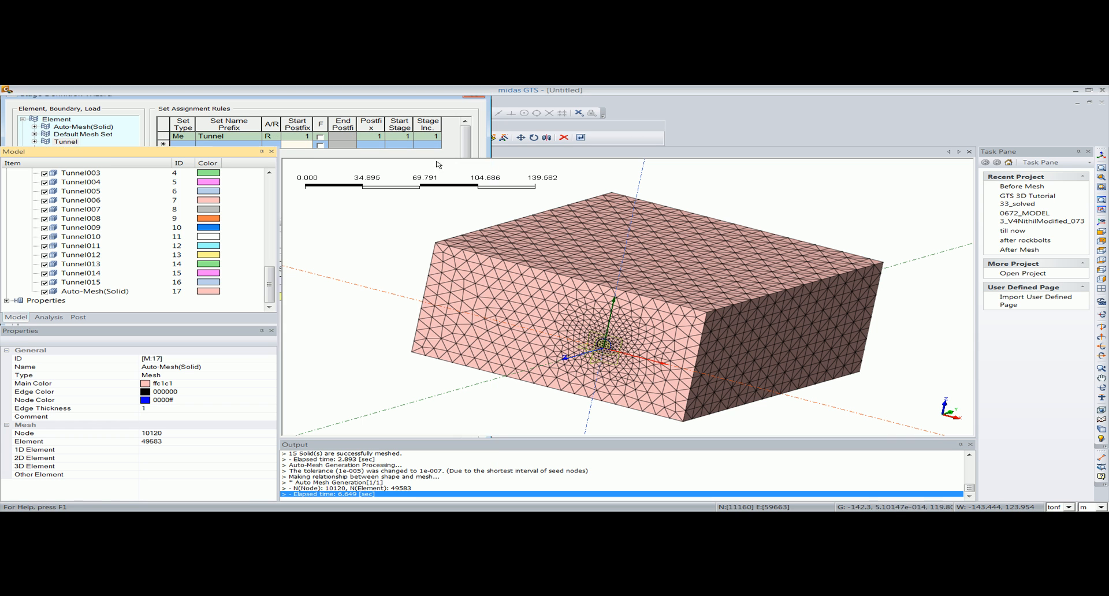
# - Simulate the construction stages close to the tunnel portal, close the simulation, and hide the Auto-Mesh(Solid) mesh set
pyautogui.click(174, 102)
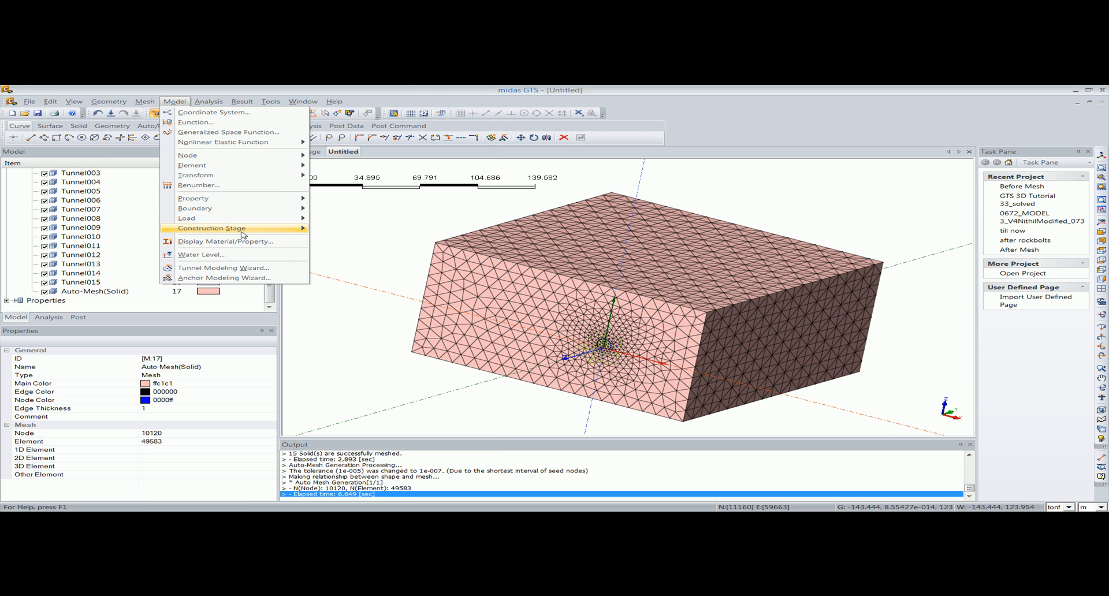
pyautogui.moveTo(242, 229)
pyautogui.click(345, 249)
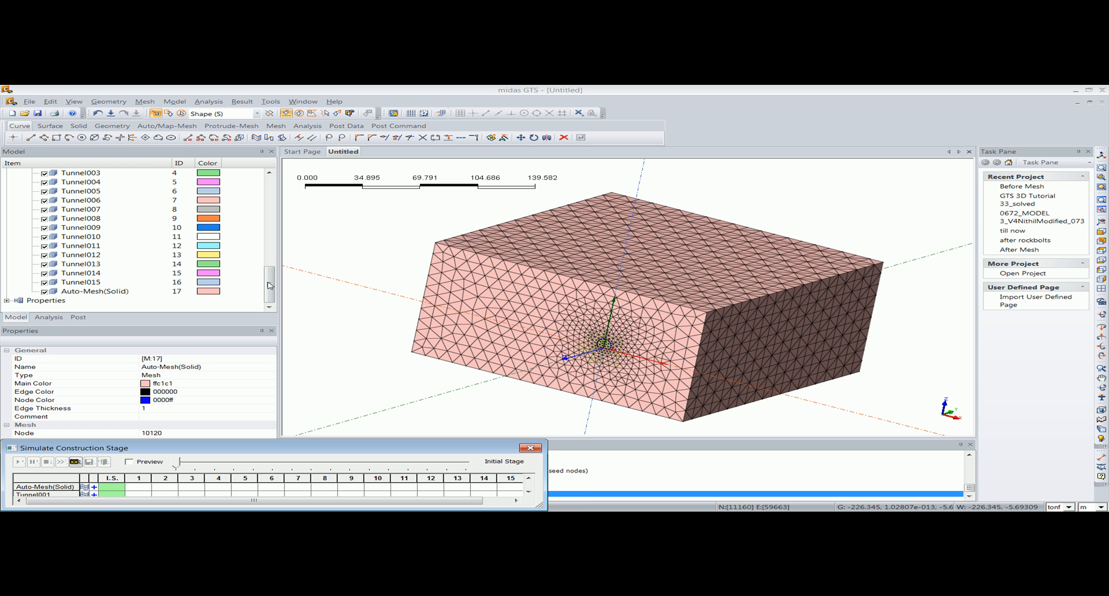
pyautogui.scroll(5, 601, 312)
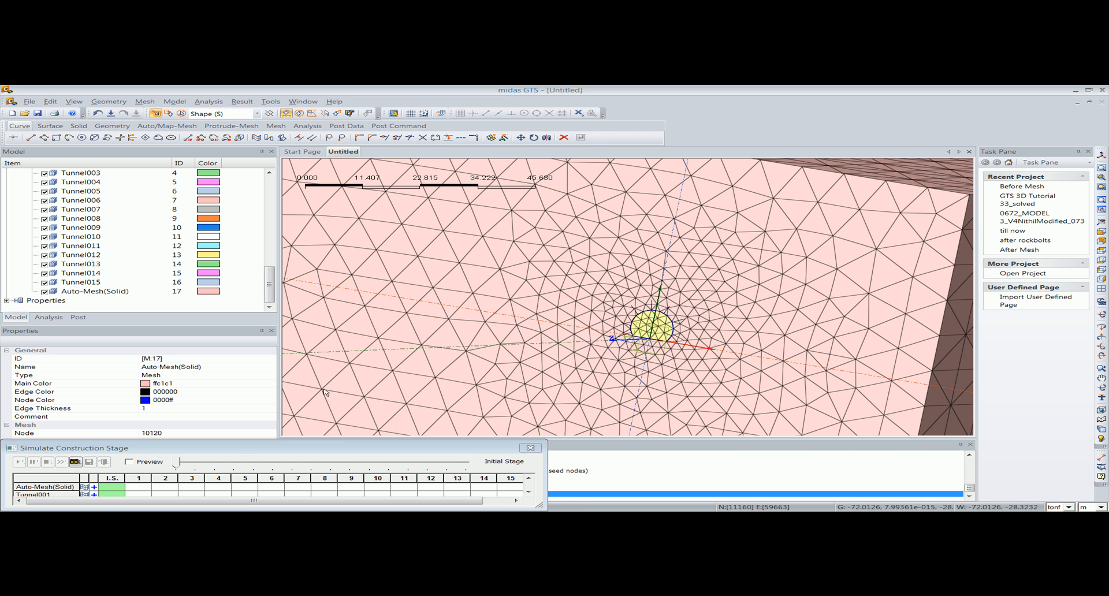
pyautogui.click(231, 449)
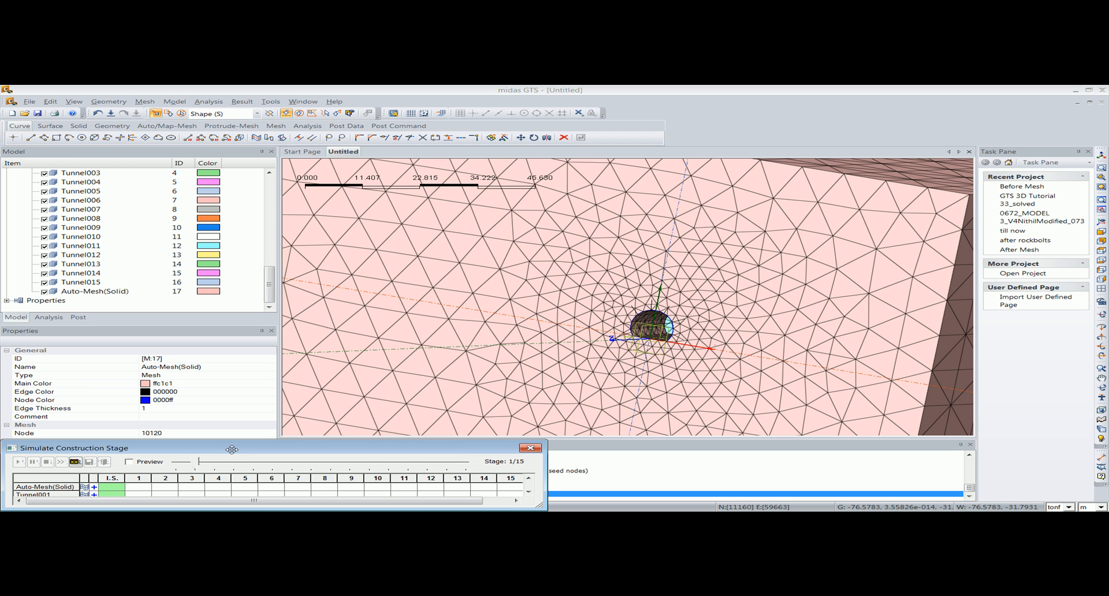
pyautogui.moveTo(485, 365); pyautogui.dragTo(522, 359, button='middle')
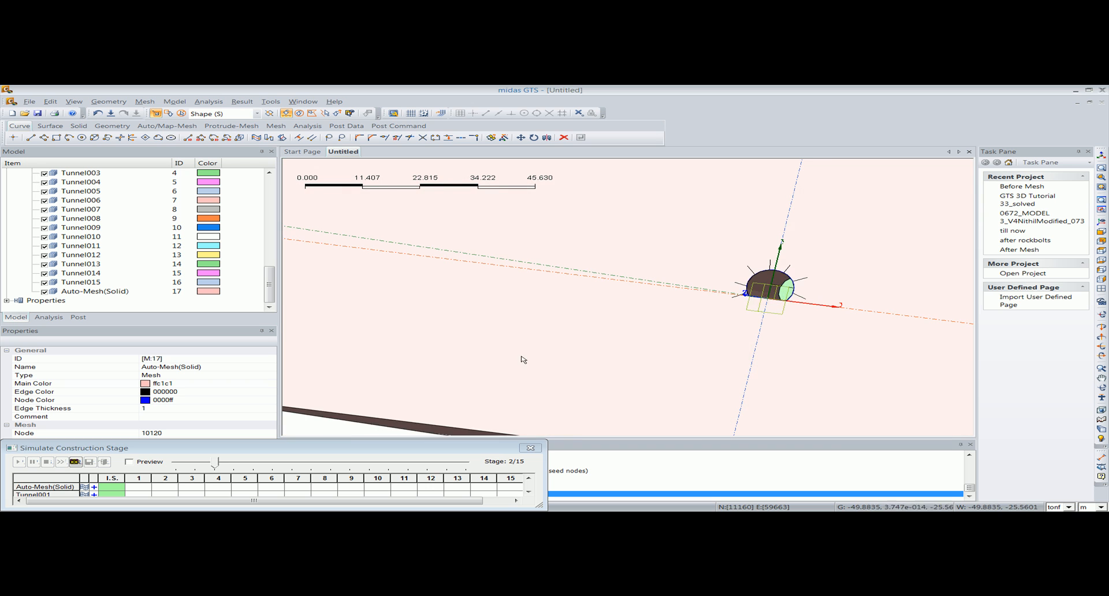
pyautogui.click(302, 451)
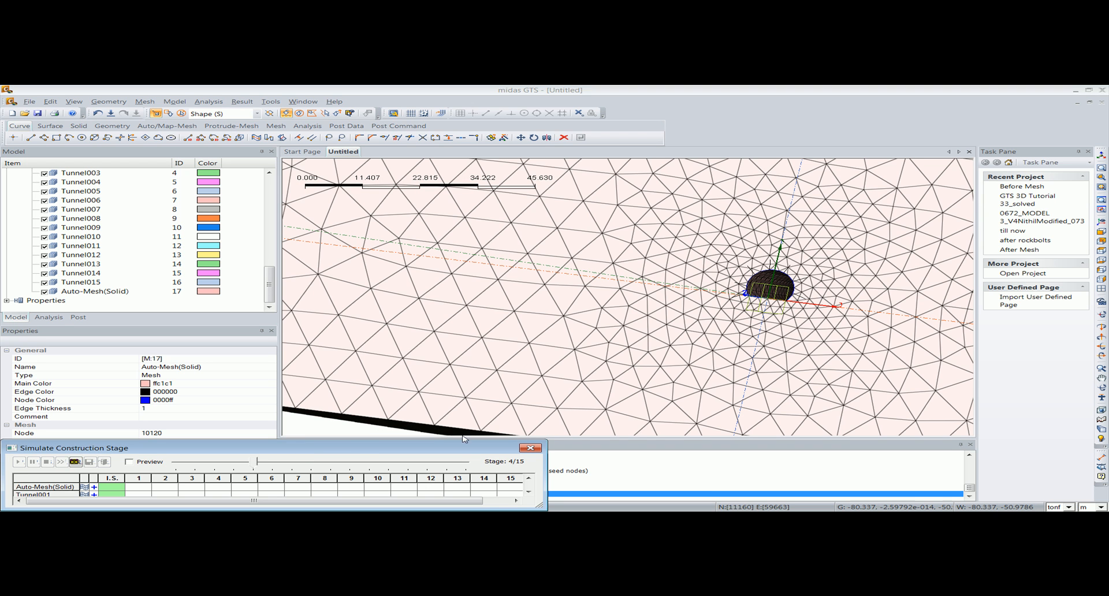
pyautogui.click(527, 448)
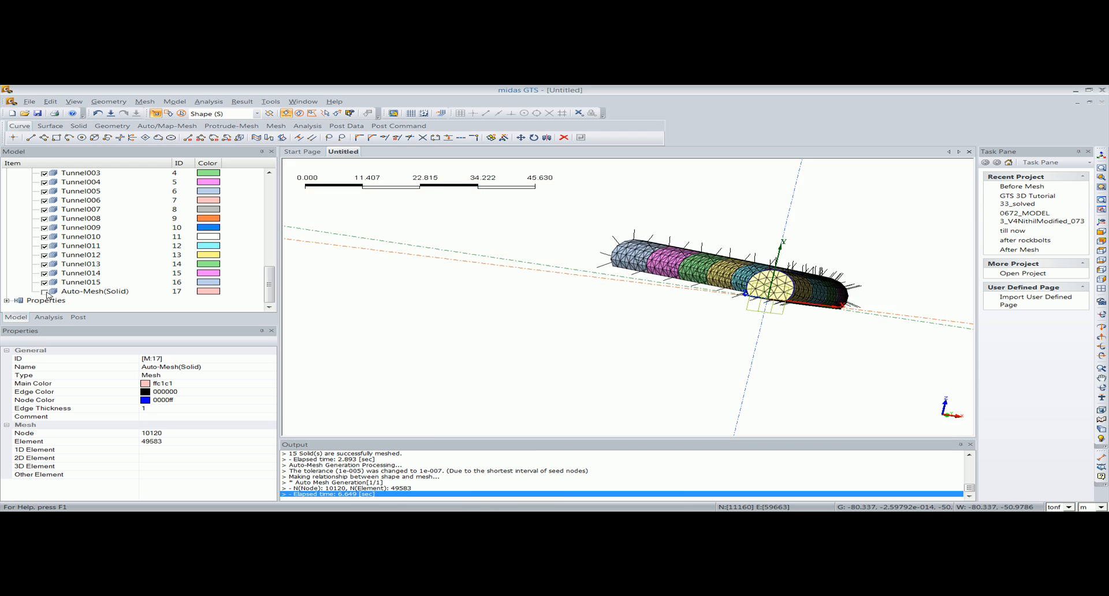
pyautogui.moveTo(838, 271); pyautogui.dragTo(711, 280, button='middle')
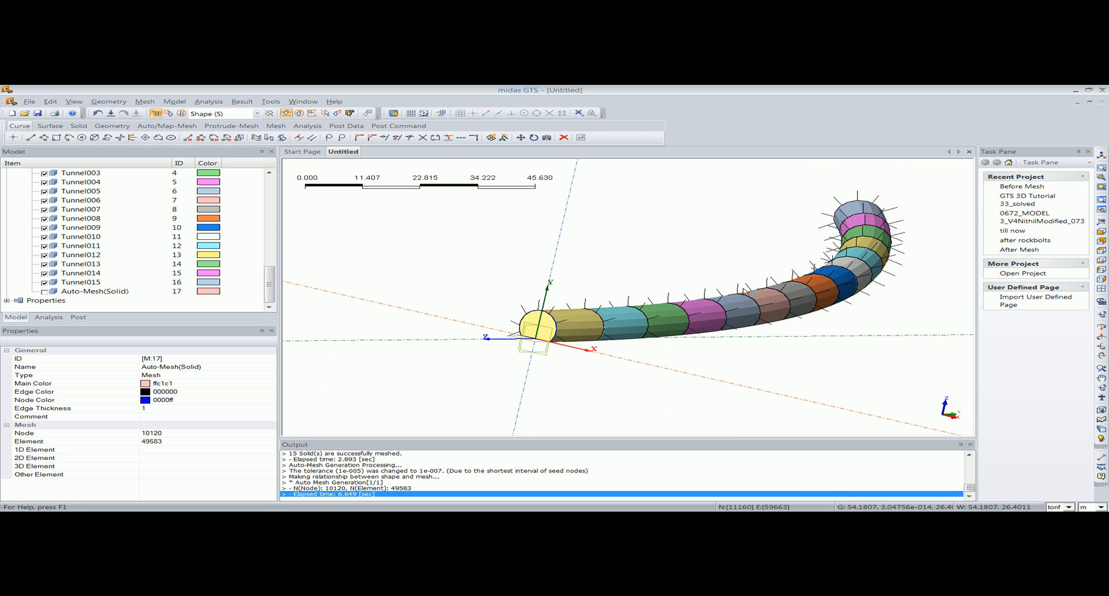
pyautogui.click(174, 101)
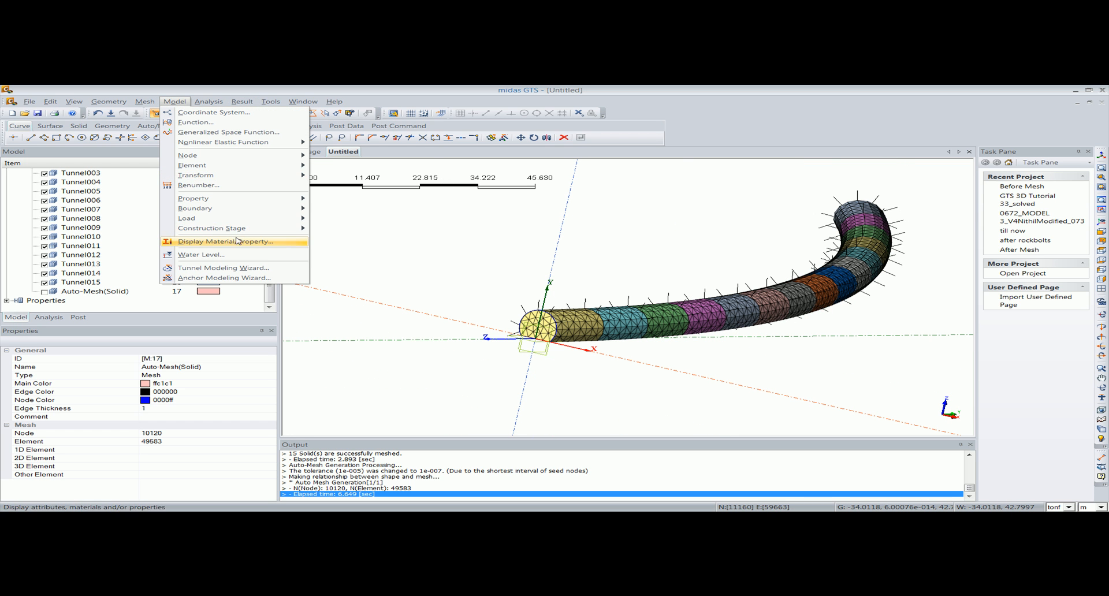
pyautogui.moveTo(231, 228)
pyautogui.click(347, 248)
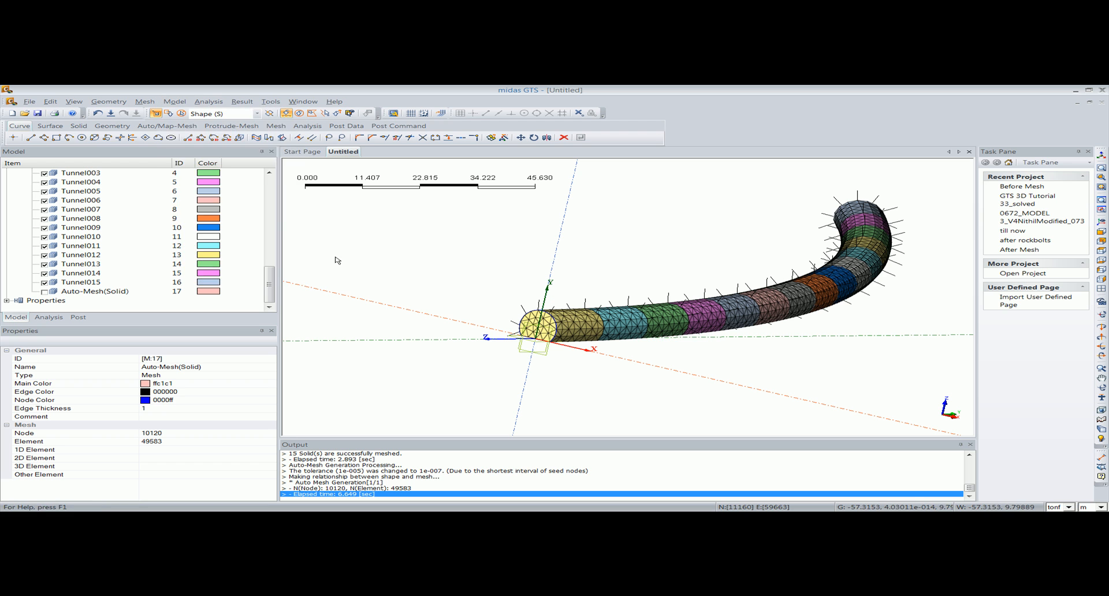
pyautogui.click(174, 101)
pyautogui.click(214, 198)
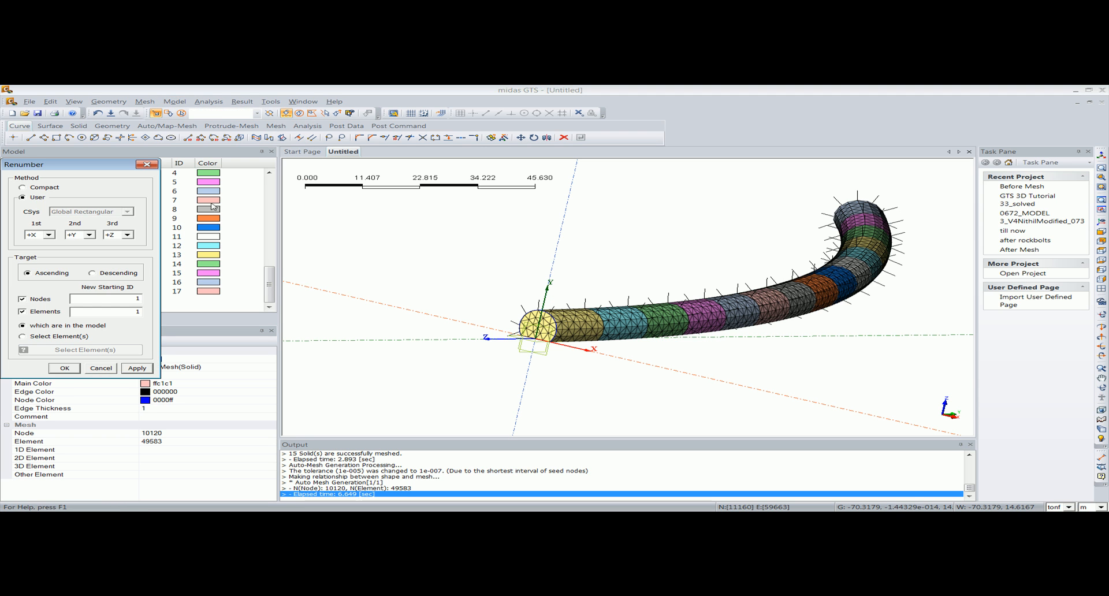
pyautogui.click(147, 164)
# - Simulate the construction stages with the ground mesh hidden to examine the excavation sequence, and close the simulation
pyautogui.click(174, 101)
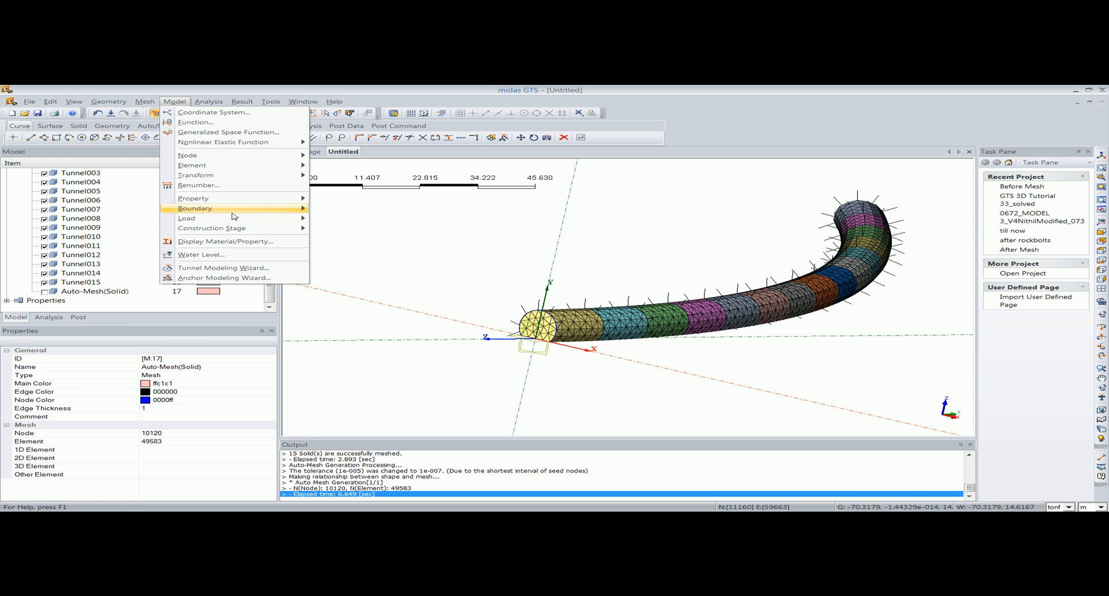
pyautogui.moveTo(240, 230)
pyautogui.click(379, 249)
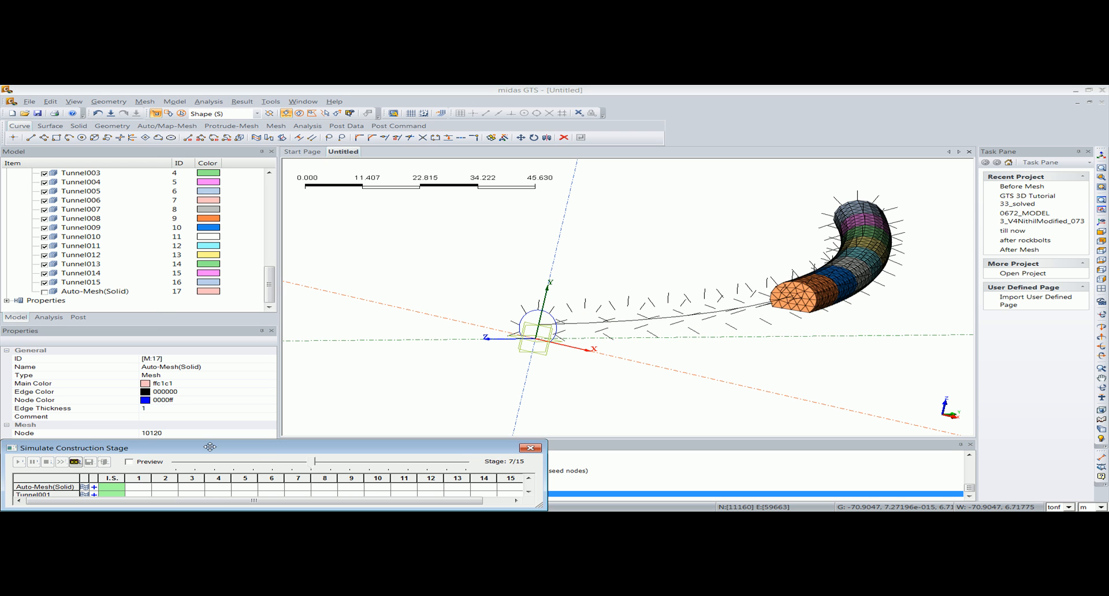
pyautogui.click(530, 448)
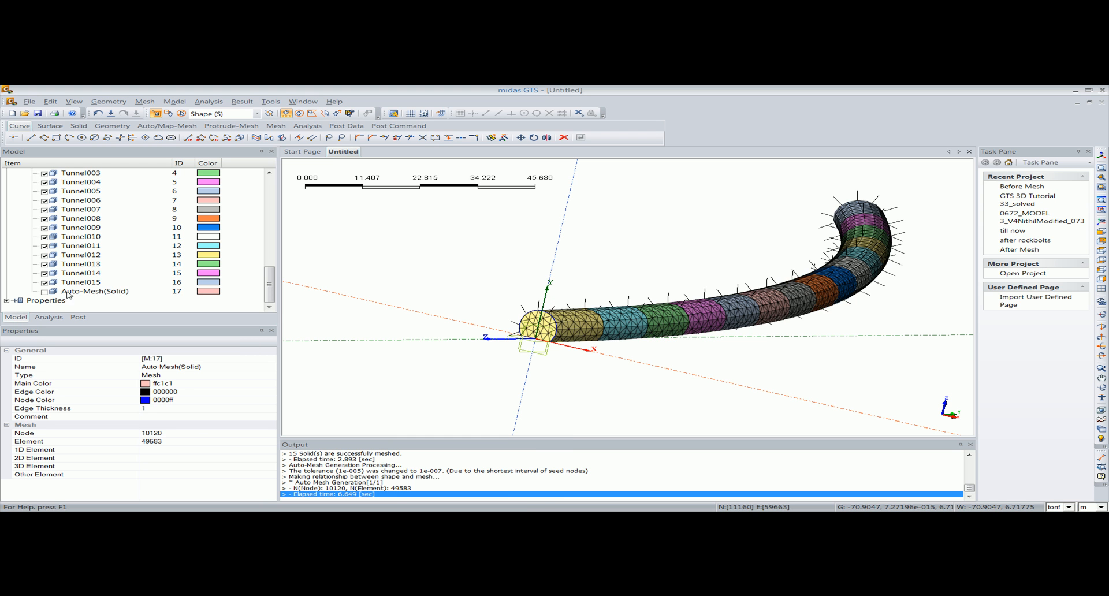
# - Hide all mesh sets and display the tunnel solids Tunnel 1-D1 to Tunnel 1-D15
pyautogui.click(44, 292)
pyautogui.scroll(3, 35, 219)
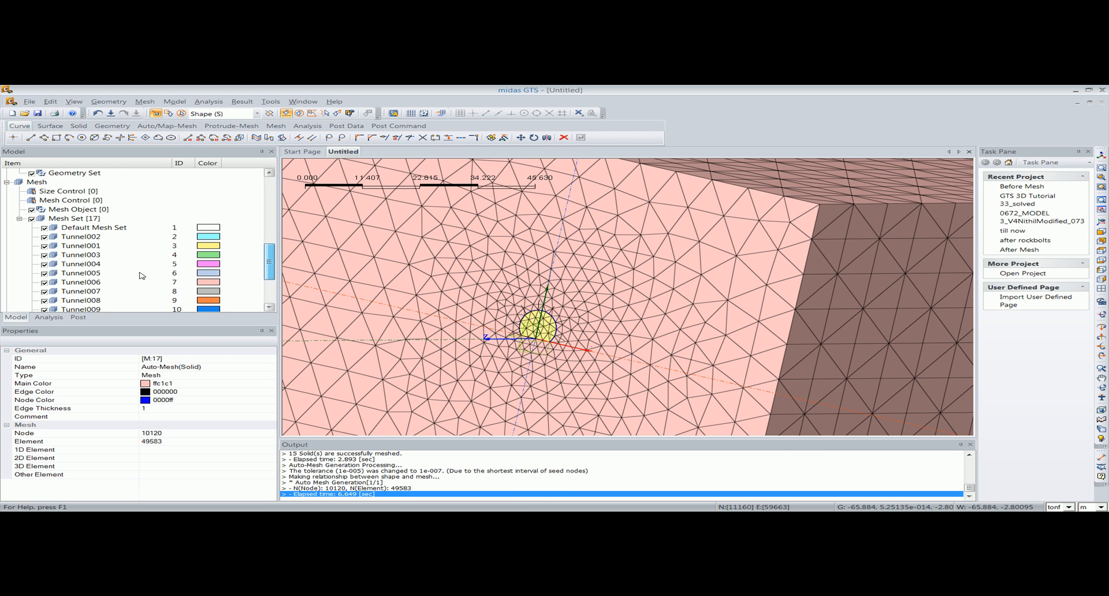
pyautogui.click(32, 218)
pyautogui.moveTo(268, 262); pyautogui.dragTo(259, 239)
pyautogui.click(150, 228)
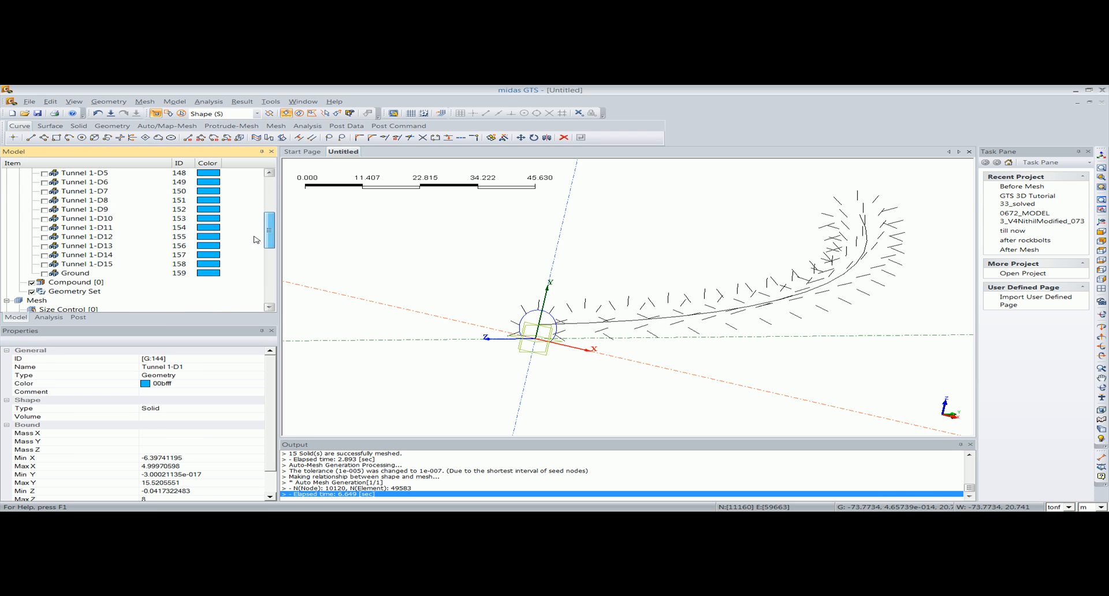
pyautogui.keyDown('shift'); pyautogui.click(76, 265); pyautogui.keyUp('shift')
pyautogui.click(45, 265)
pyautogui.moveTo(523, 292); pyautogui.dragTo(563, 315, button='middle')
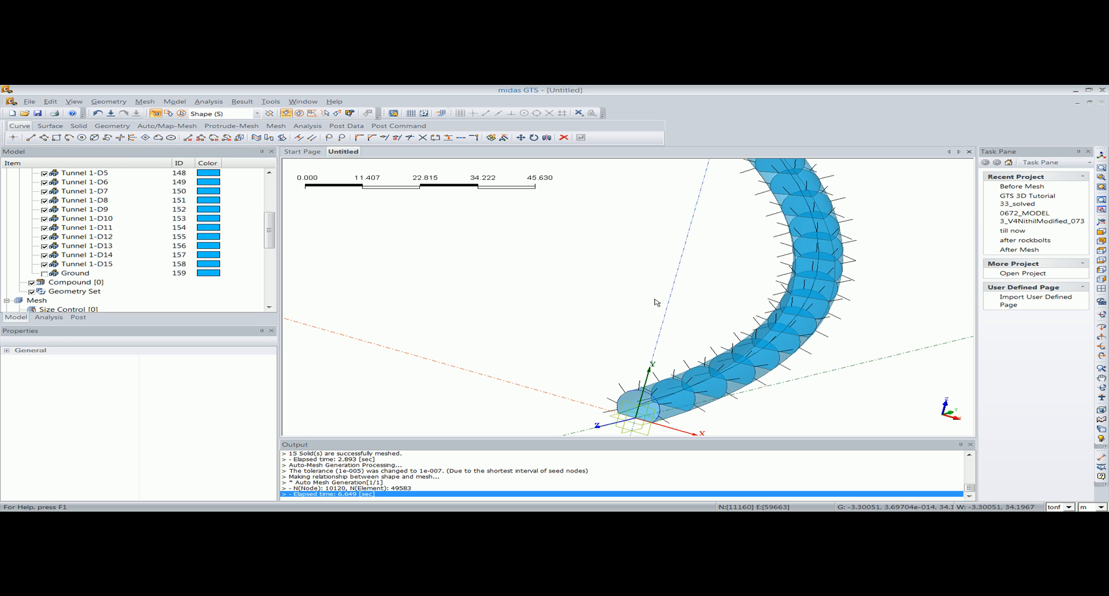
pyautogui.moveTo(655, 302); pyautogui.dragTo(613, 278, button='middle')
# - Set up an Extract Element operation from shape faces with mesh set name Shotcrete, registered based on object shape
pyautogui.click(174, 101)
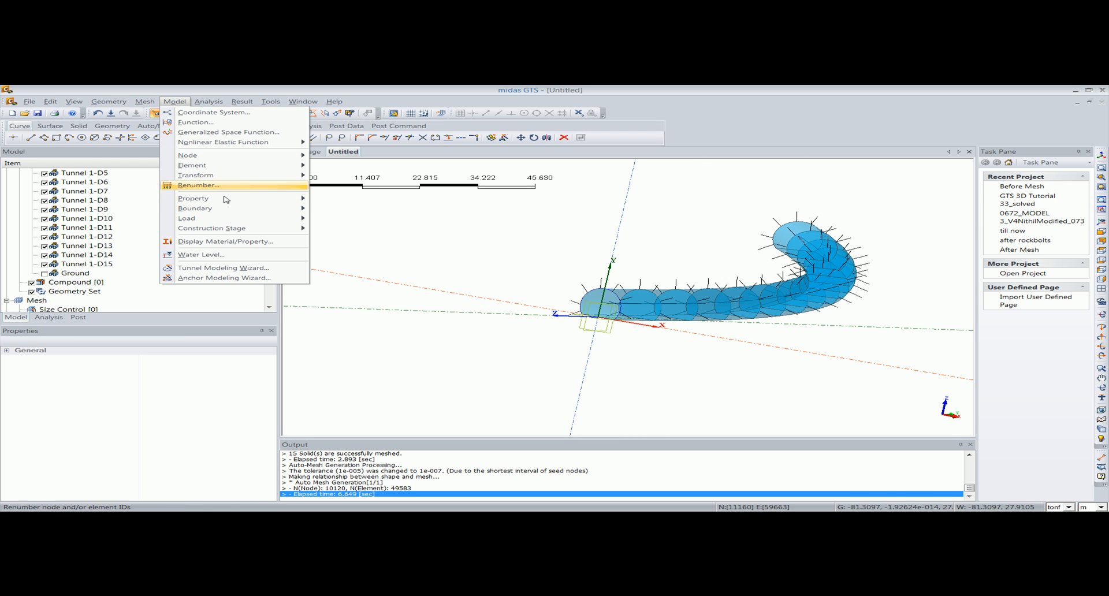
pyautogui.moveTo(242, 165)
pyautogui.click(367, 269)
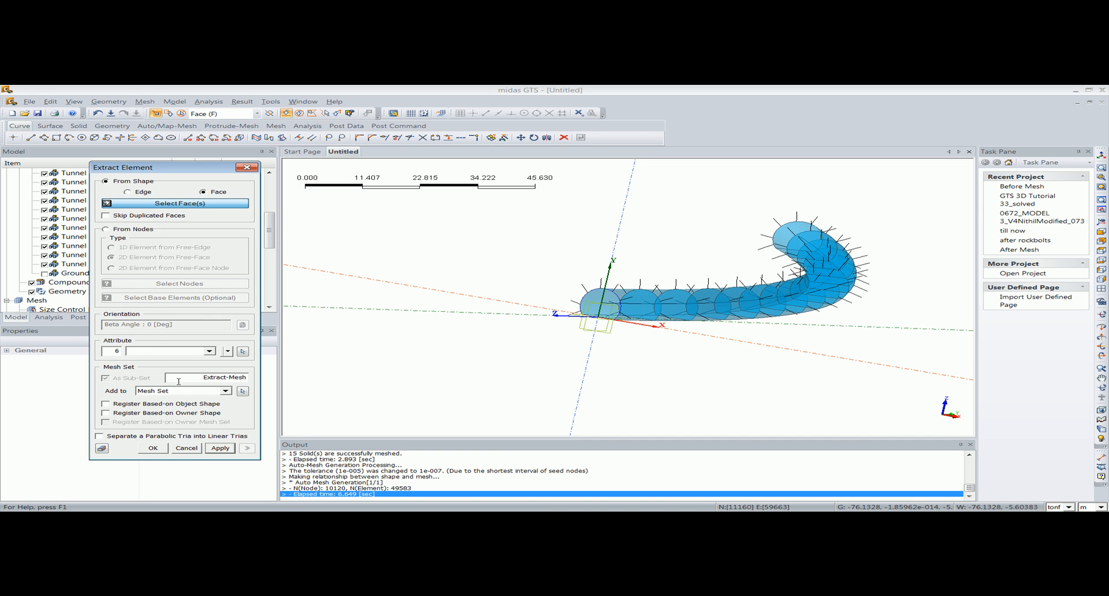
pyautogui.doubleClick(201, 377)
pyautogui.write('S')
# - Extract the shotcrete elements from 17 curved outer faces along the whole length of the tunnel
pyautogui.click(632, 309)
pyautogui.click(673, 309)
pyautogui.click(710, 308)
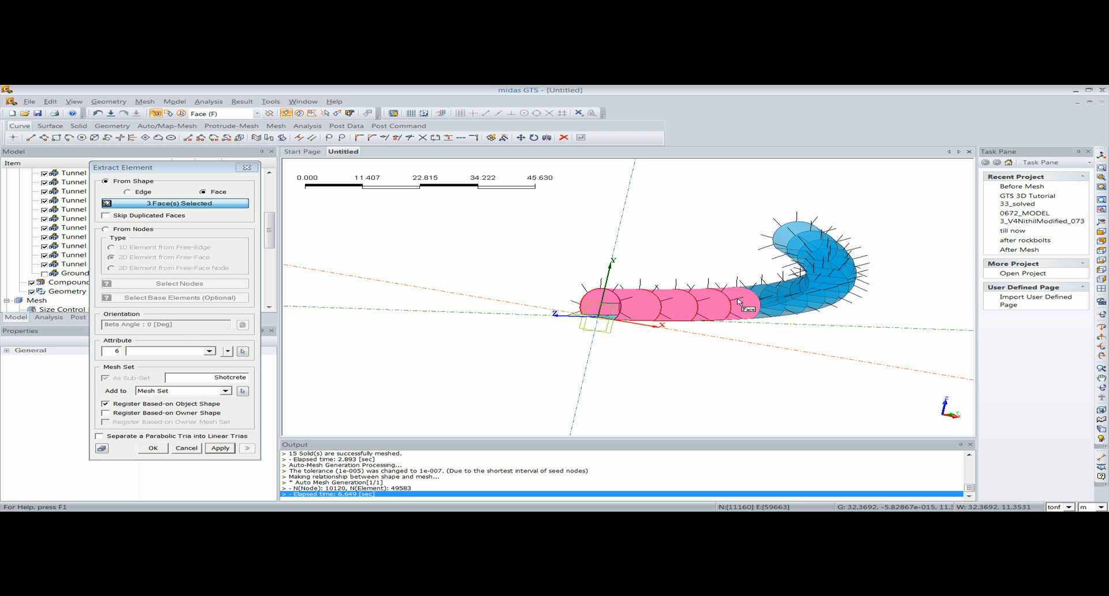
pyautogui.click(738, 300)
pyautogui.click(769, 305)
pyautogui.moveTo(759, 331); pyautogui.dragTo(679, 358, button='middle')
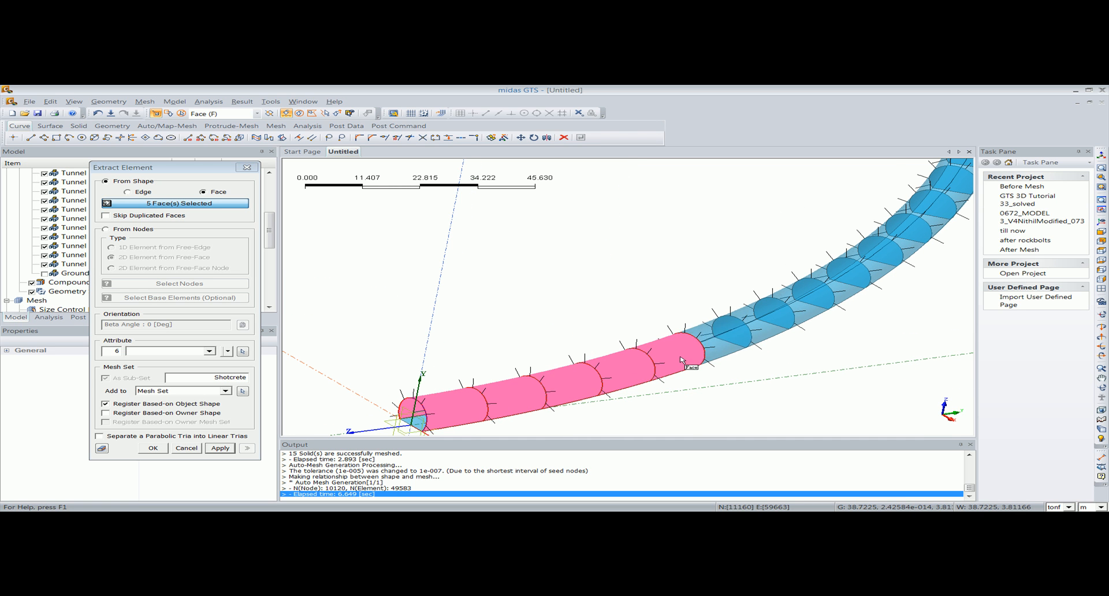
pyautogui.click(706, 361)
pyautogui.click(726, 345)
pyautogui.click(772, 330)
pyautogui.click(805, 311)
pyautogui.click(830, 286)
pyautogui.click(864, 267)
pyautogui.click(893, 253)
pyautogui.click(885, 281)
pyautogui.moveTo(885, 281); pyautogui.dragTo(720, 285, button='middle')
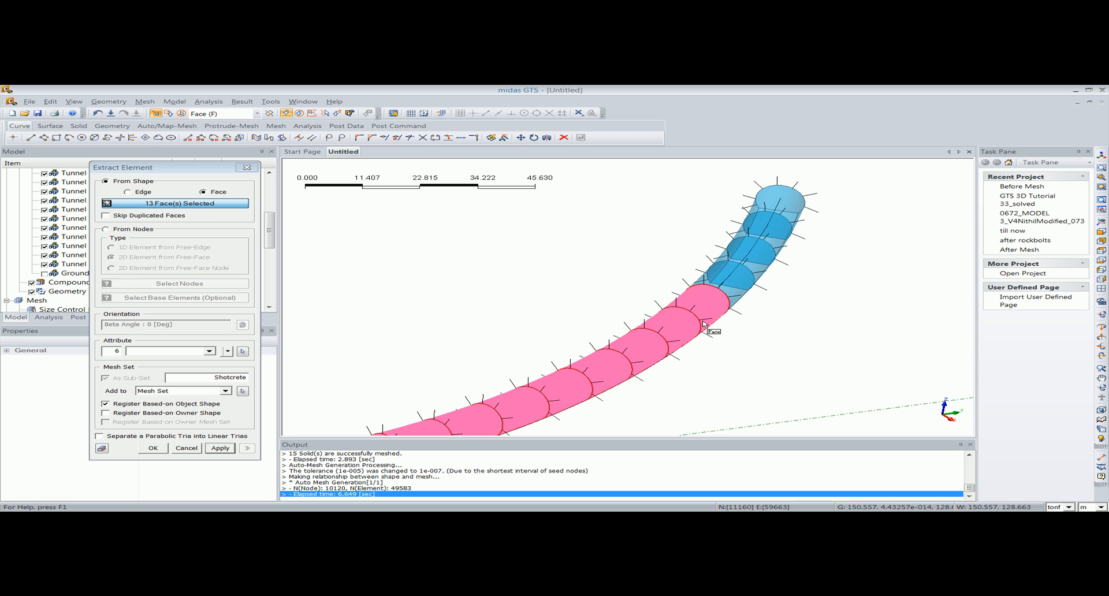
pyautogui.click(719, 284)
pyautogui.click(745, 259)
pyautogui.click(761, 234)
pyautogui.click(767, 204)
pyautogui.keyDown('ctrl'); pyautogui.moveTo(783, 314); pyautogui.dragTo(249, 227, button='middle'); pyautogui.keyUp('ctrl')
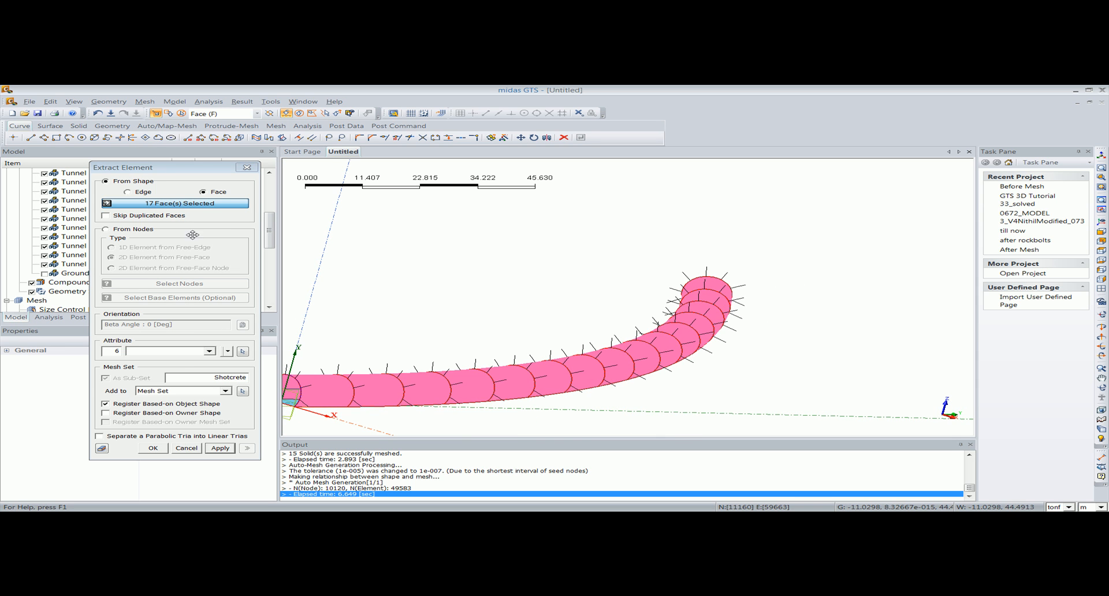
pyautogui.moveTo(436, 378); pyautogui.dragTo(539, 340, button='middle')
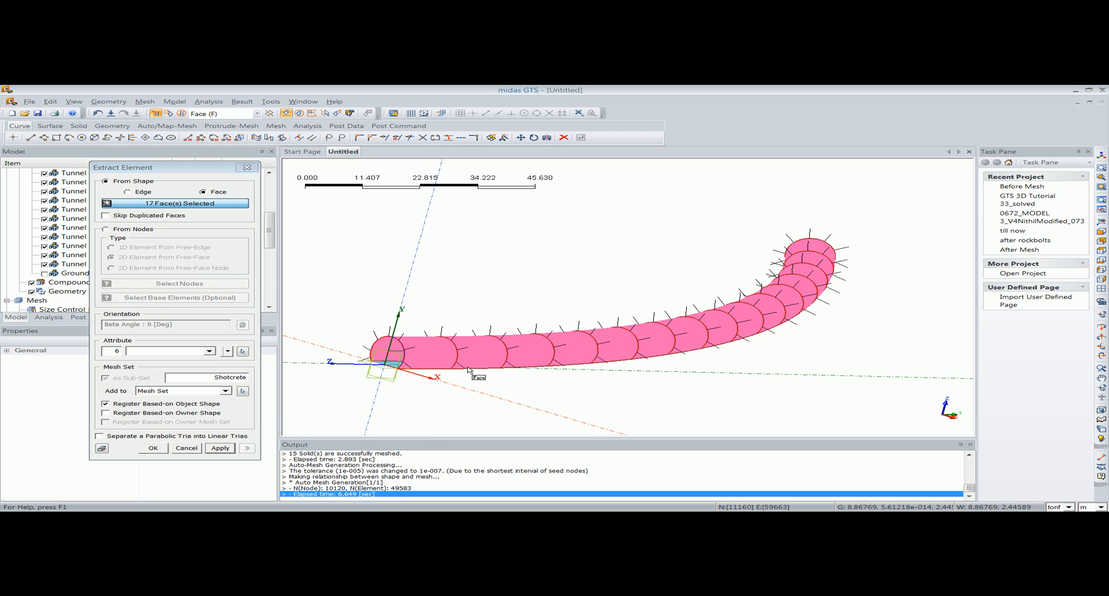
pyautogui.click(151, 448)
pyautogui.keyDown('ctrl'); pyautogui.moveTo(346, 405); pyautogui.dragTo(466, 373, button='middle'); pyautogui.keyUp('ctrl')
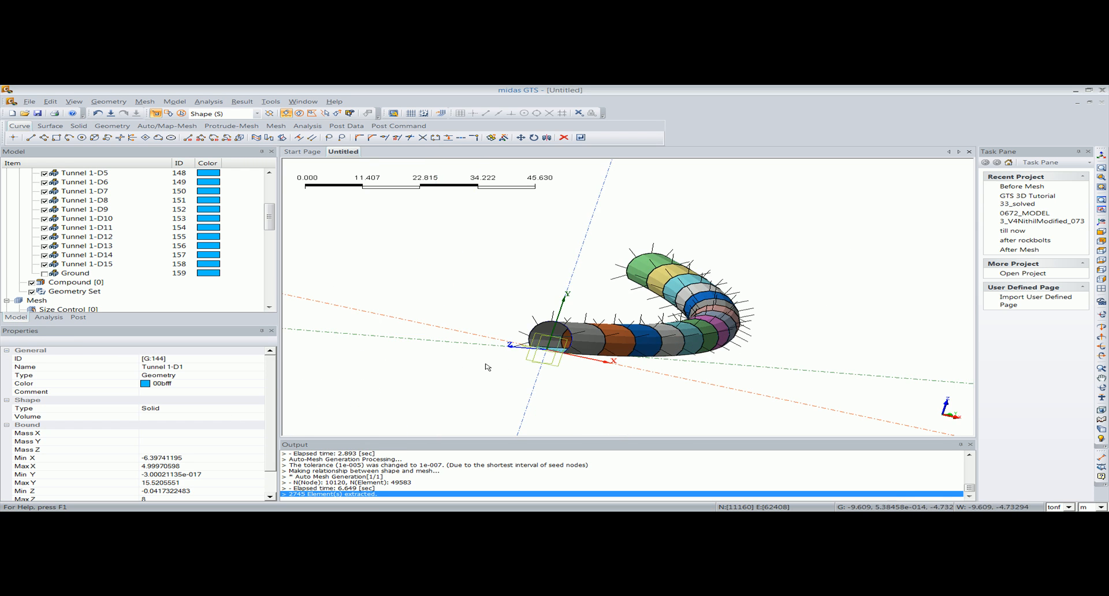
# - Hide all the extracted mesh sets from Shotcrete to Shotcrete-16
pyautogui.moveTo(270, 216); pyautogui.dragTo(273, 278)
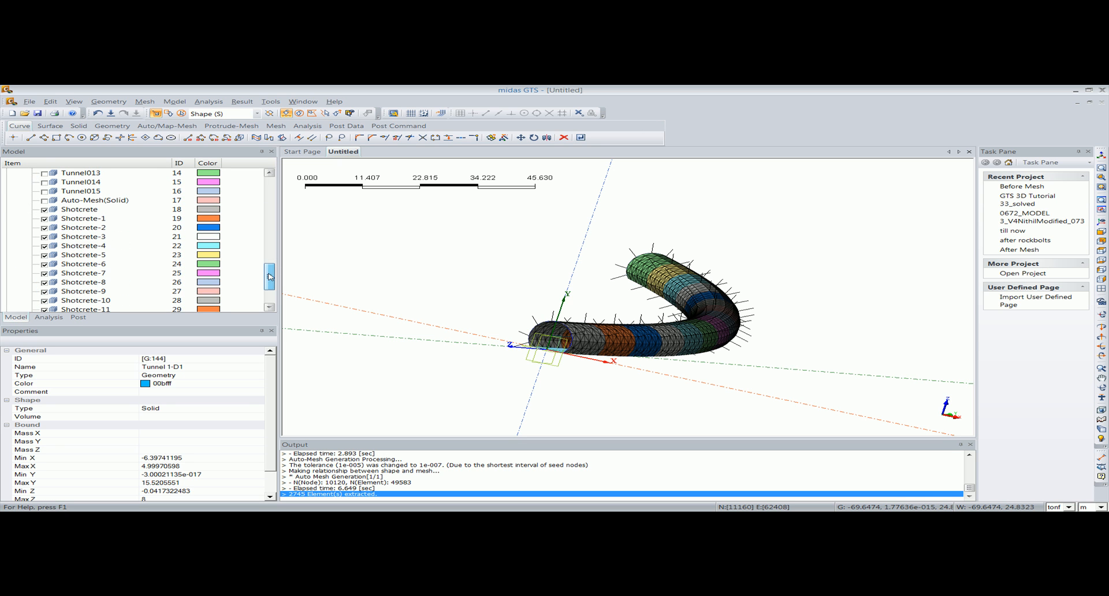
pyautogui.click(55, 210)
pyautogui.scroll(-3, 248, 292)
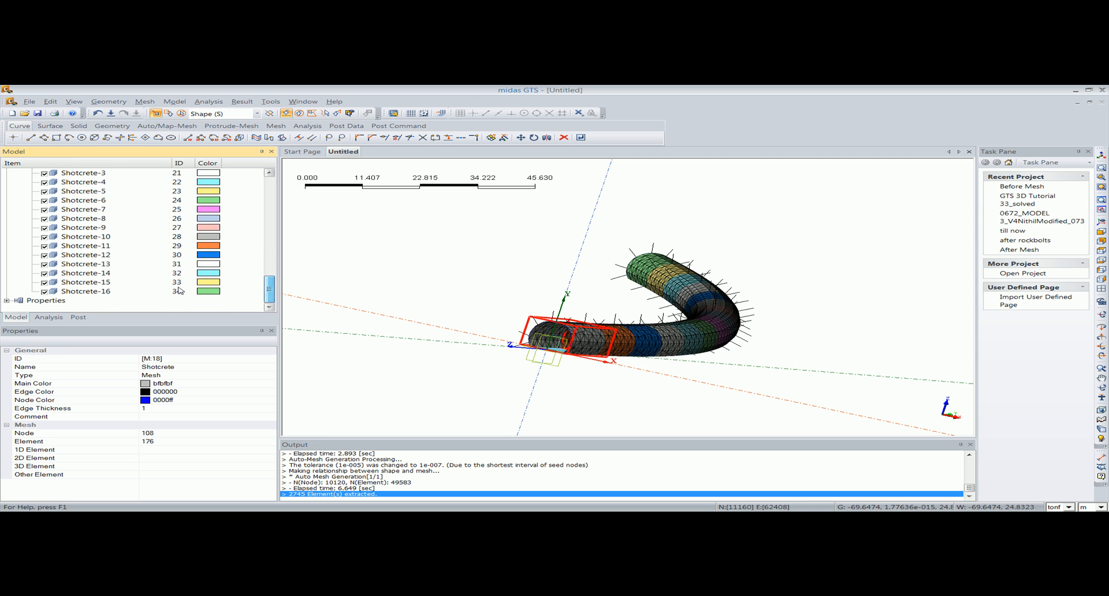
pyautogui.keyDown('shift'); pyautogui.click(109, 292); pyautogui.keyUp('shift')
pyautogui.click(45, 292)
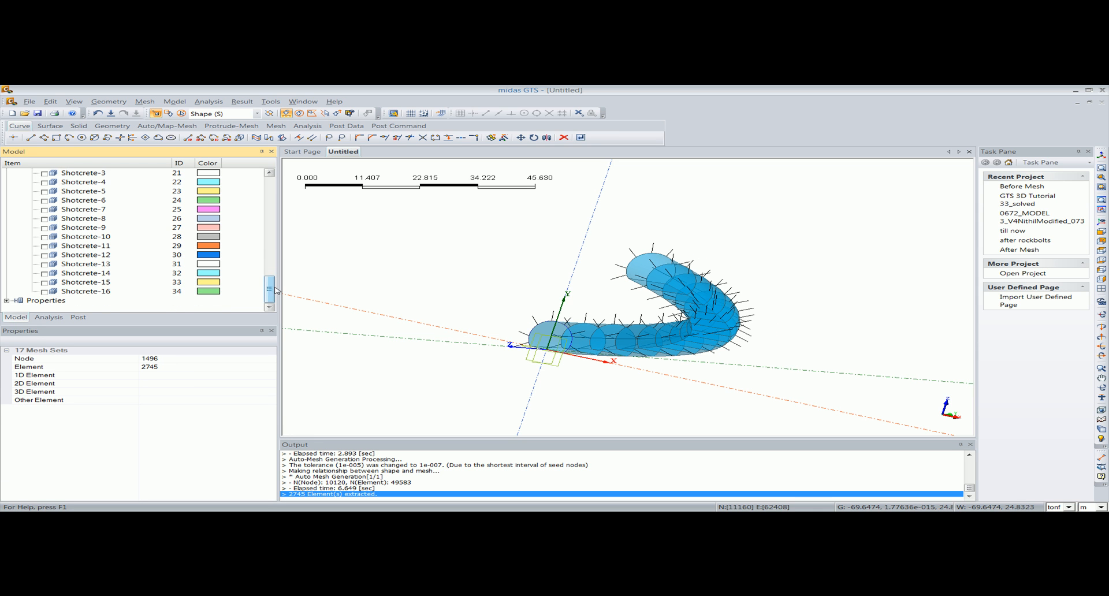
# - Show only the Shotcrete and Shotcrete-1 mesh sets to examine their positions at the portal, and redisplay all mesh sets at the end
pyautogui.scroll(3, 271, 286)
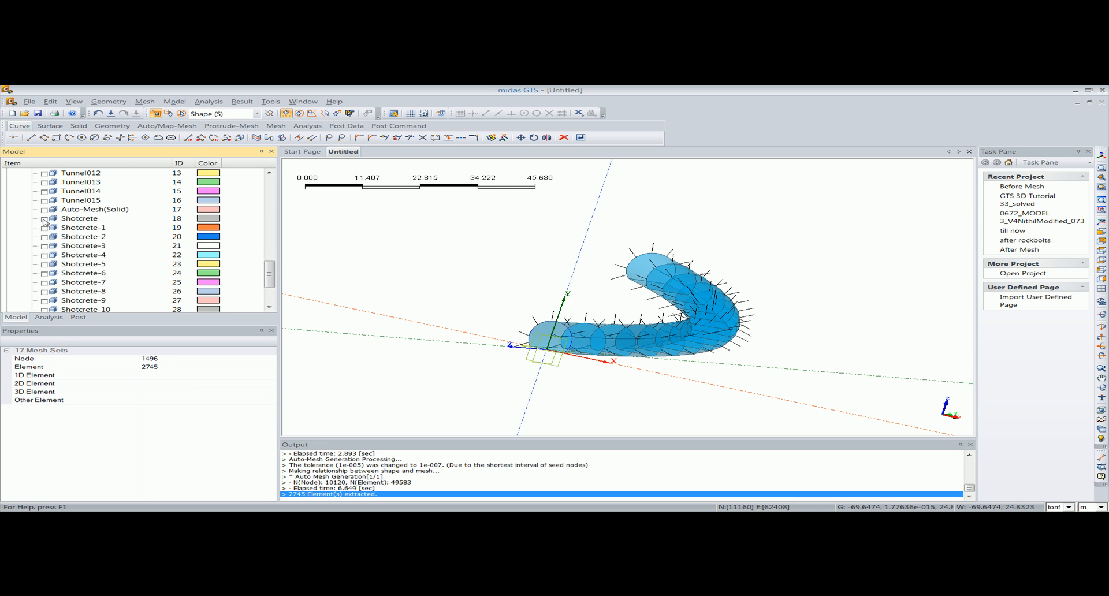
pyautogui.click(44, 220)
pyautogui.click(44, 227)
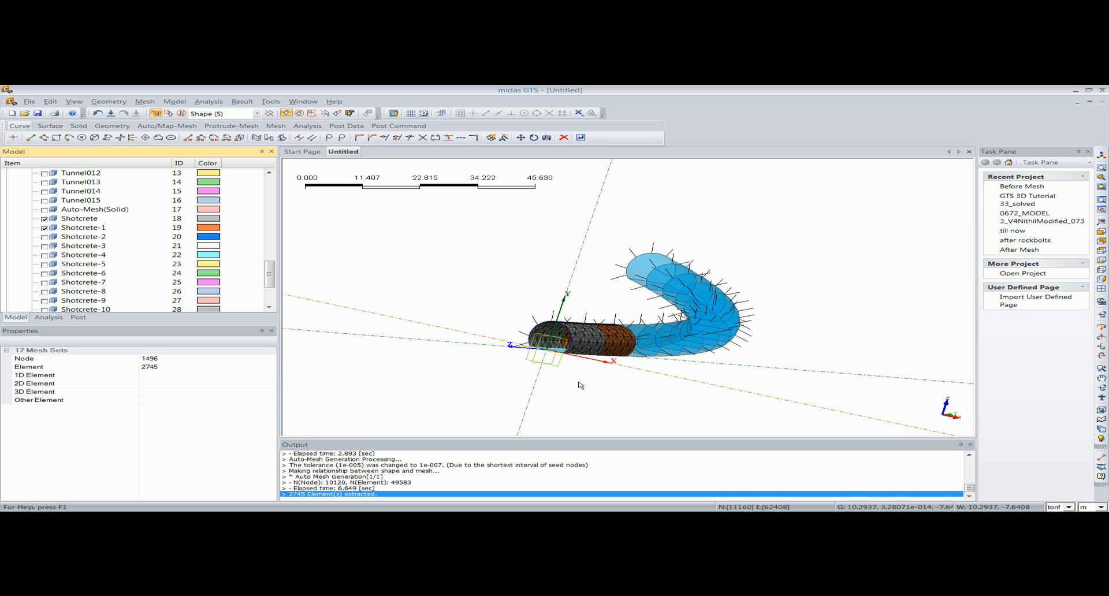
pyautogui.scroll(5, 581, 363)
pyautogui.moveTo(575, 290); pyautogui.dragTo(302, 316, button='middle')
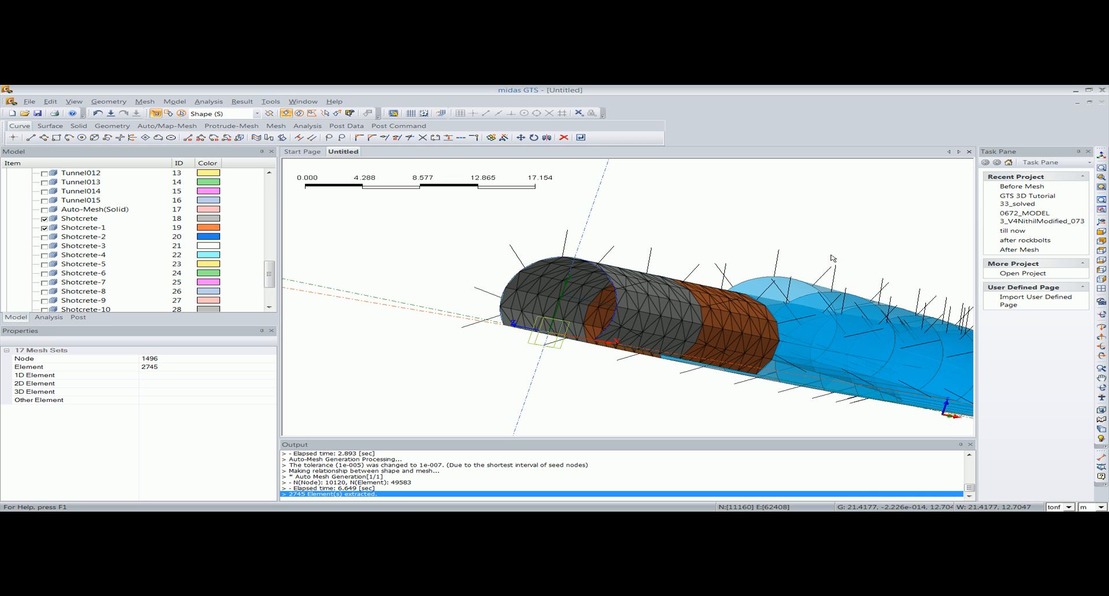
pyautogui.click(1099, 155)
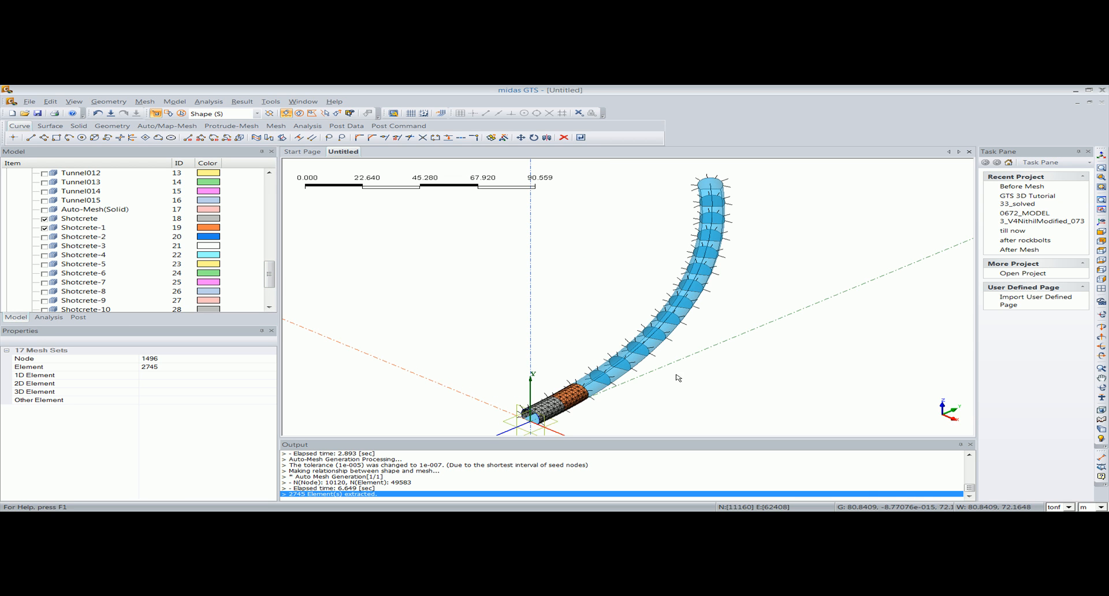
pyautogui.moveTo(269, 279); pyautogui.dragTo(269, 245)
pyautogui.click(32, 228)
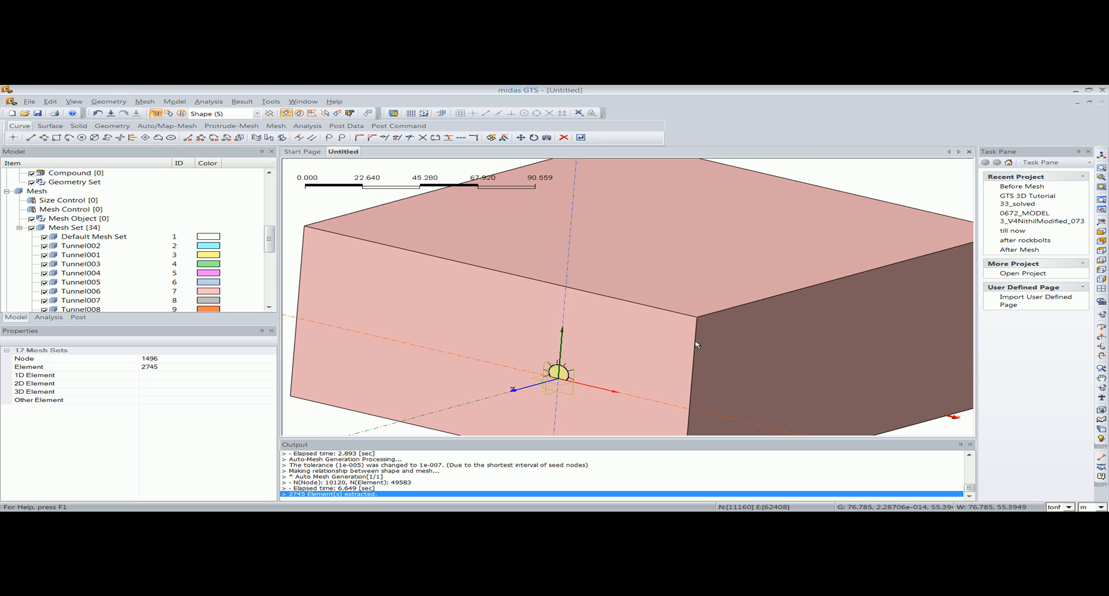